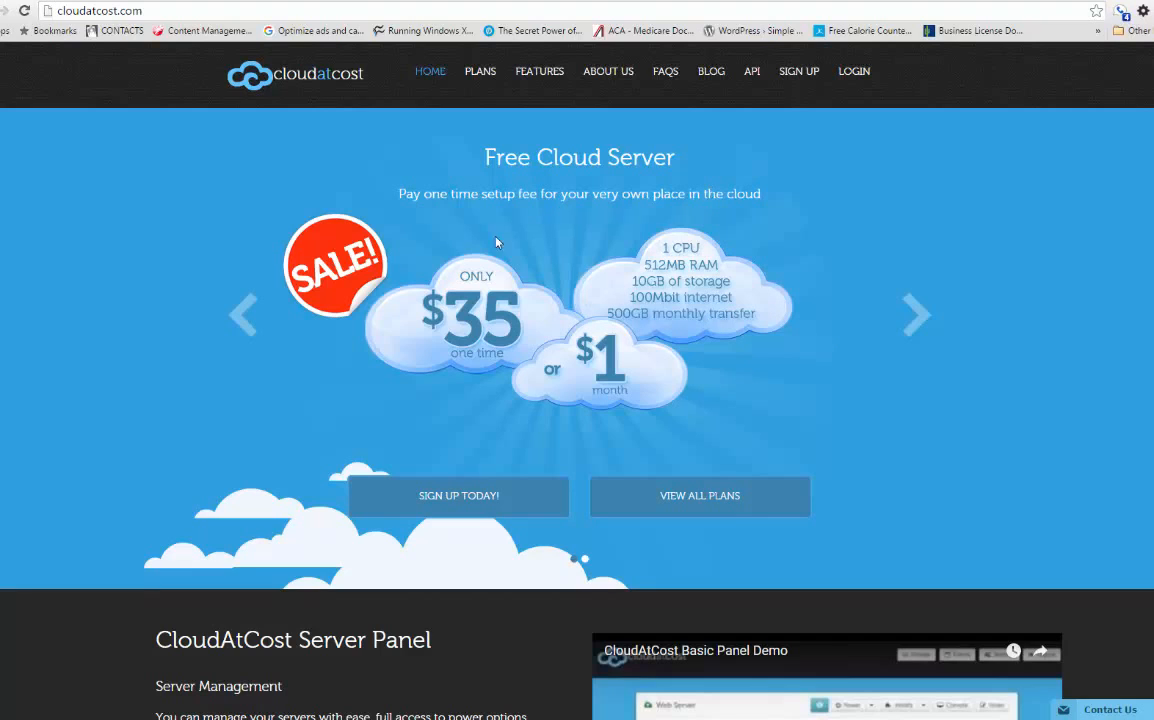
Step: Review the Free Cloud Server offer on the CloudAtCost home page and open the plans overview
{"action": "left_click_drag", "start_coordinate": [435, 162], "coordinate": [664, 168]}
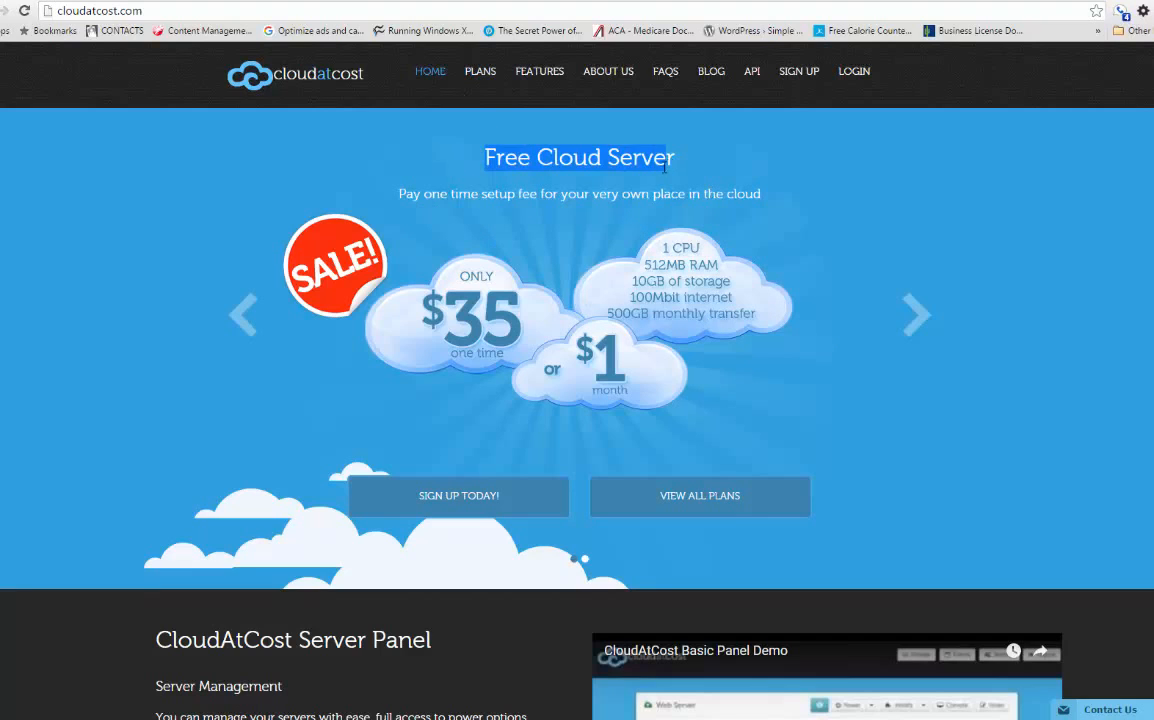
{"action": "left_click", "coordinate": [664, 168]}
{"action": "left_click", "coordinate": [479, 73]}
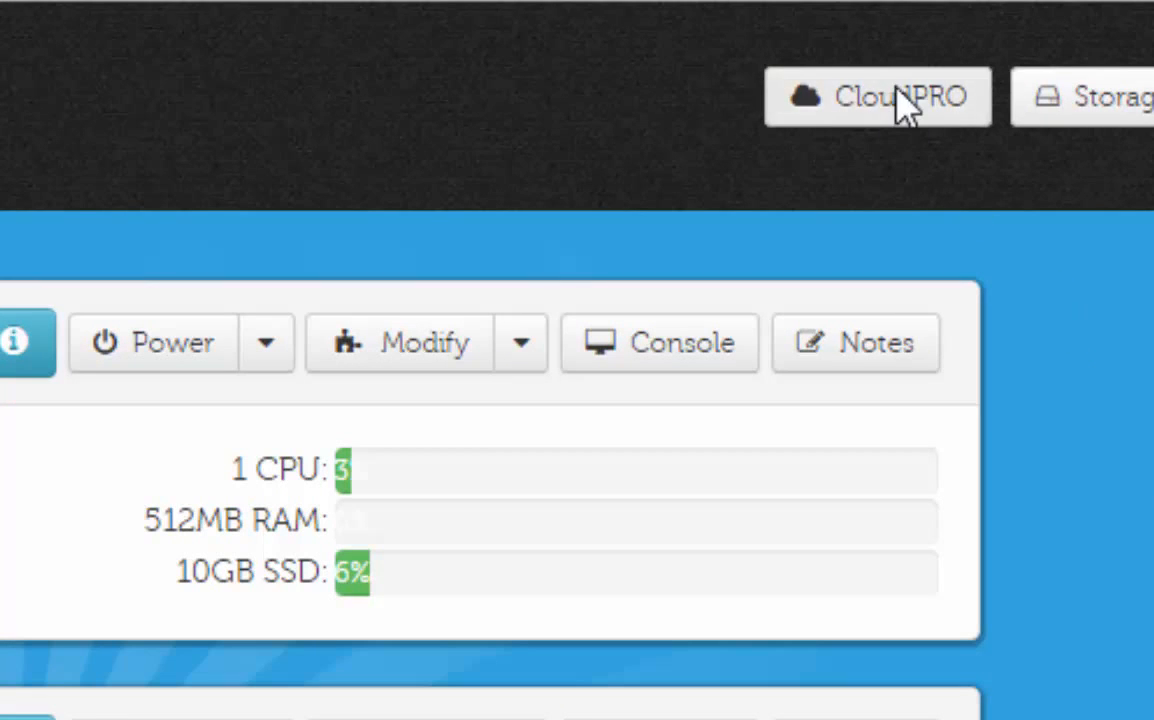
Step: Start adding a CloudPRO server with CentOS 6.5 64bit as the OS type, and close the form without completing it
{"action": "left_click", "coordinate": [900, 98]}
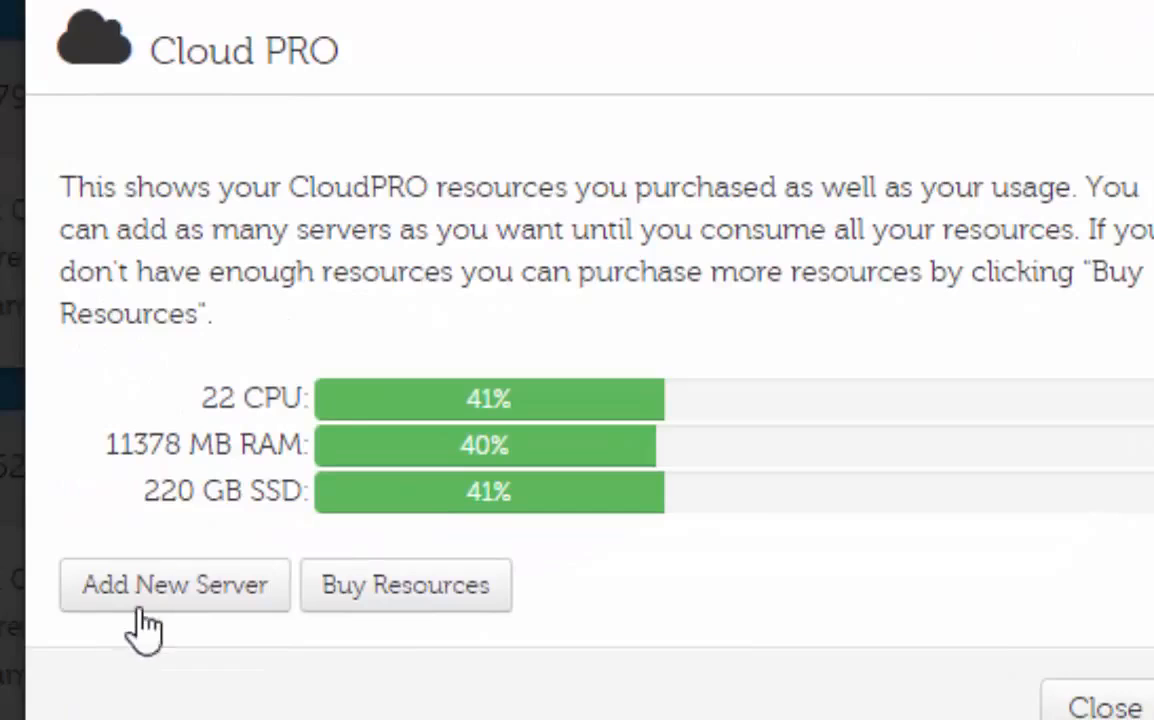
{"action": "left_click", "coordinate": [142, 612]}
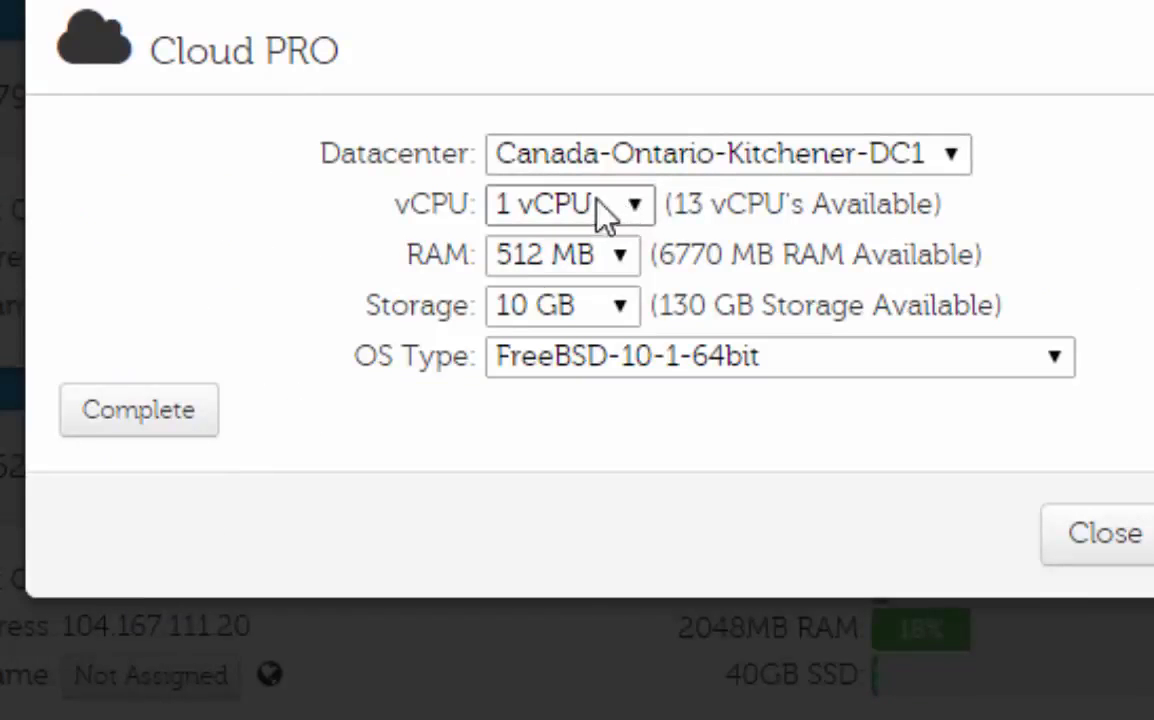
{"action": "left_click", "coordinate": [630, 210]}
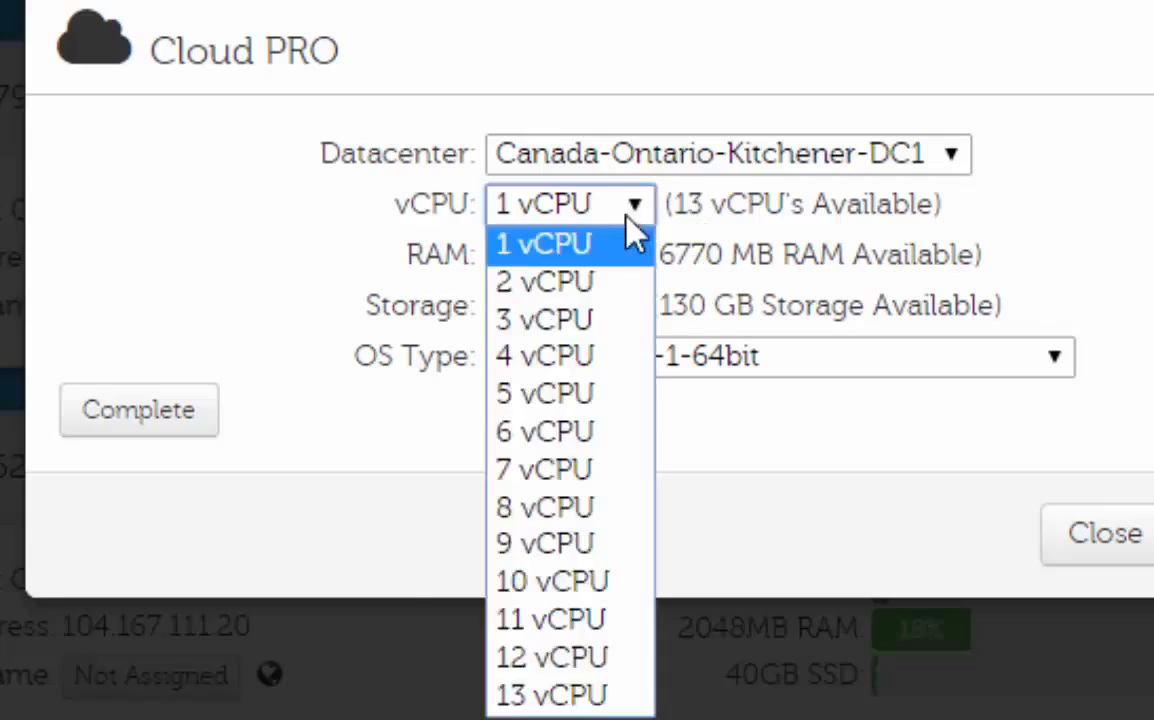
{"action": "left_click", "coordinate": [906, 240]}
{"action": "left_click_drag", "start_coordinate": [688, 212], "coordinate": [908, 243]}
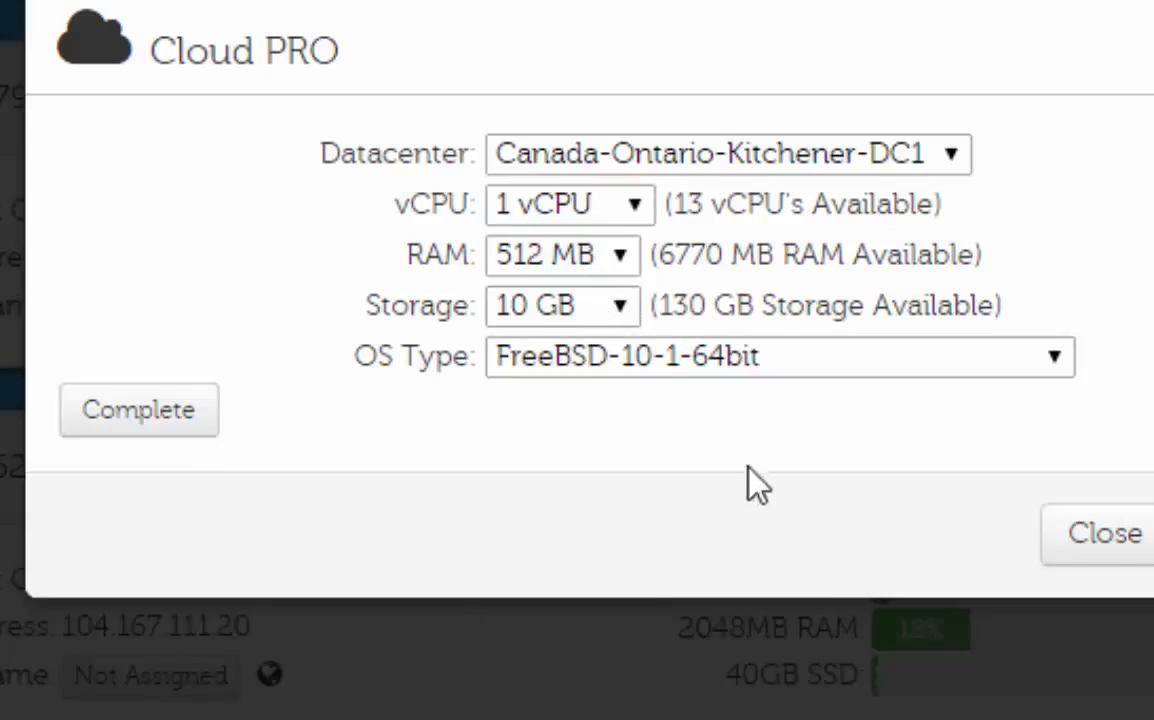
{"action": "left_click", "coordinate": [607, 388]}
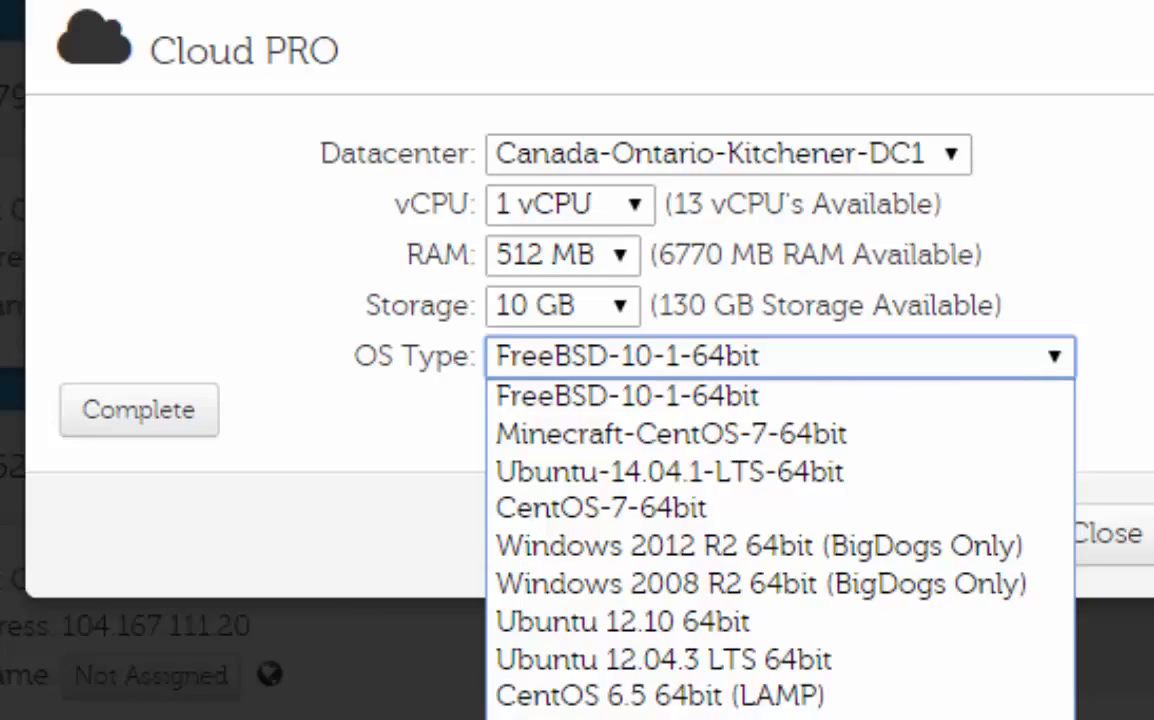
{"action": "left_click", "coordinate": [574, 718]}
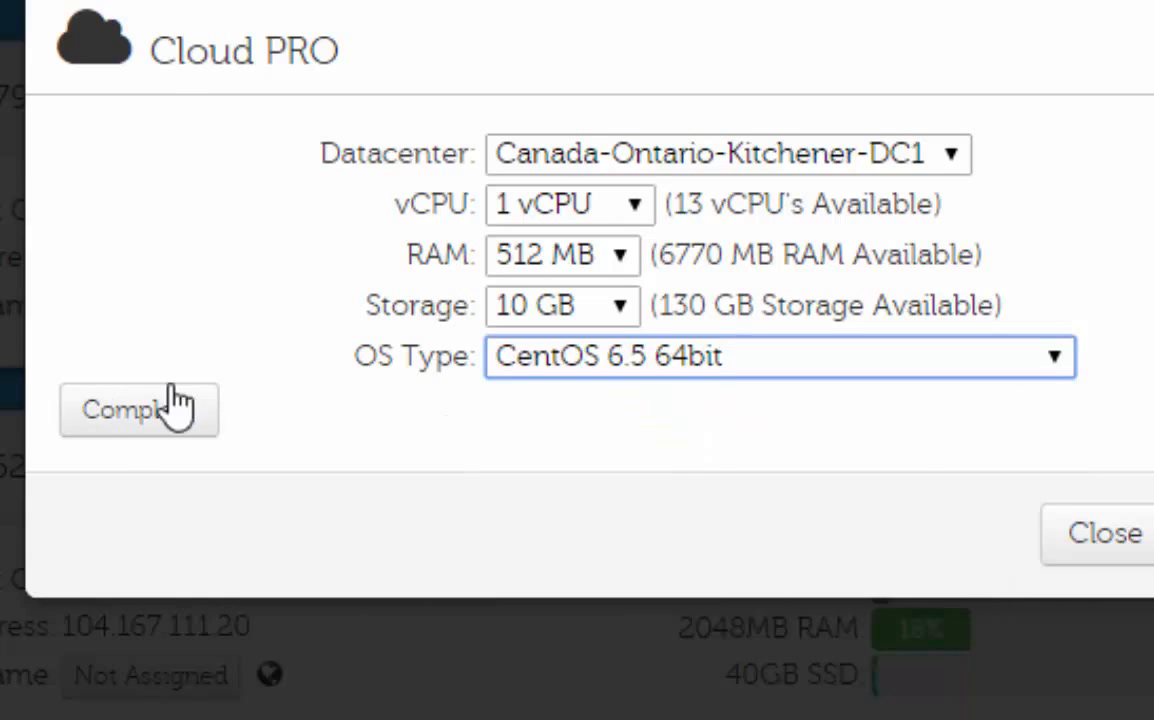
{"action": "left_click", "coordinate": [1095, 537]}
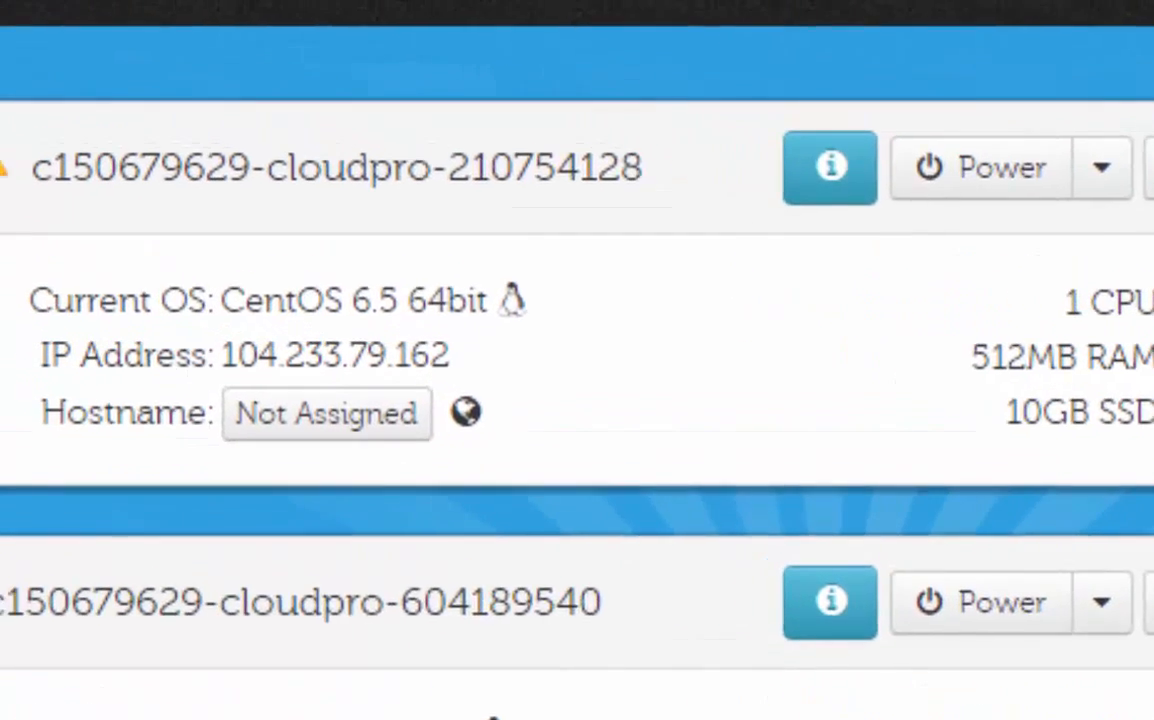
Step: Examine the advanced server information of the CentOS 6.5 64bit server, including its install date and IP address
{"action": "left_click_drag", "start_coordinate": [88, 229], "coordinate": [183, 229]}
{"action": "left_click", "coordinate": [124, 232]}
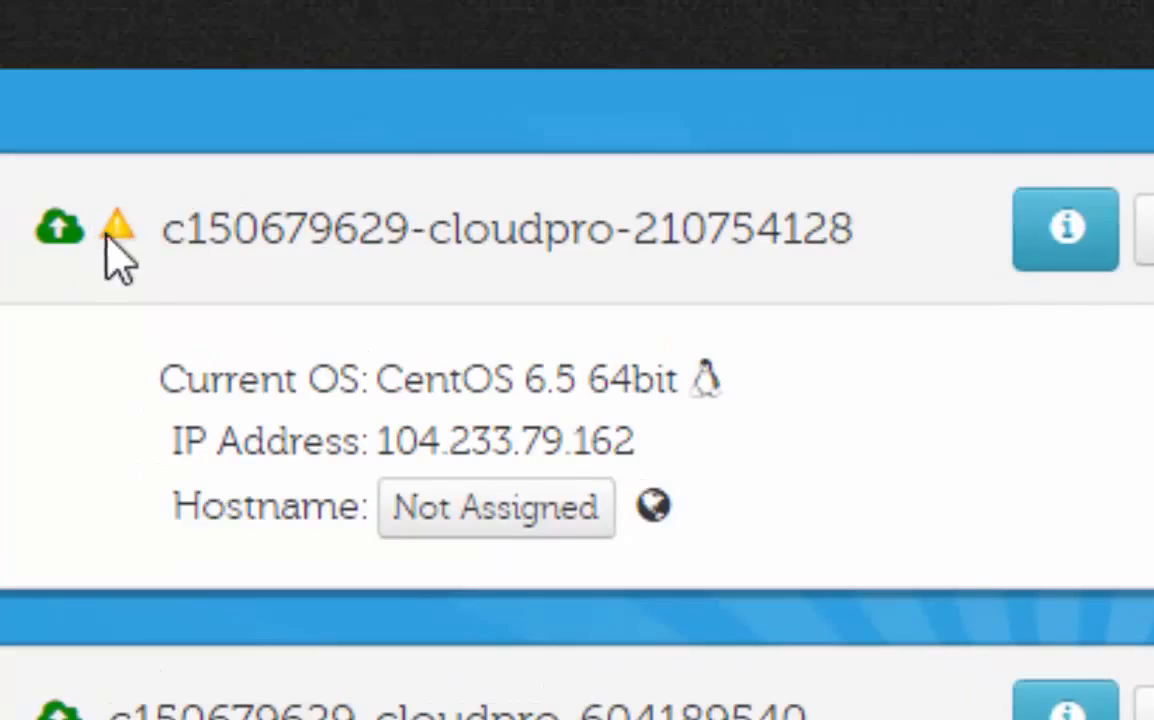
{"action": "left_click", "coordinate": [1095, 268]}
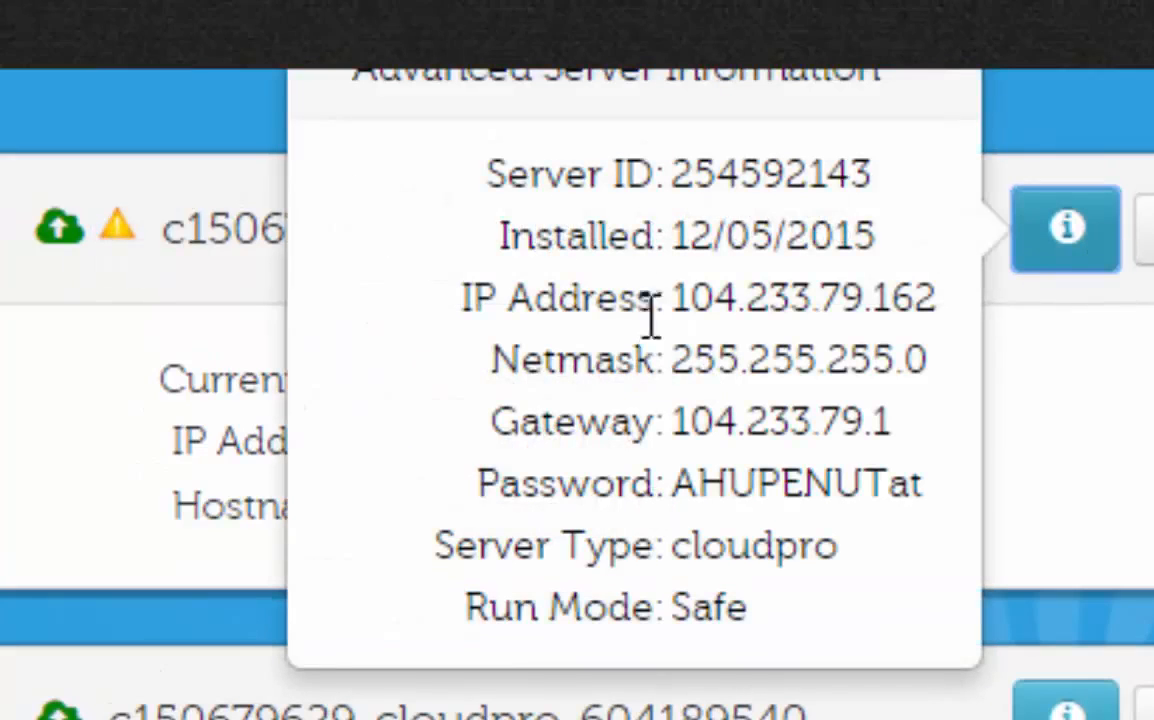
{"action": "left_click_drag", "start_coordinate": [668, 222], "coordinate": [876, 250]}
{"action": "left_click", "coordinate": [690, 348]}
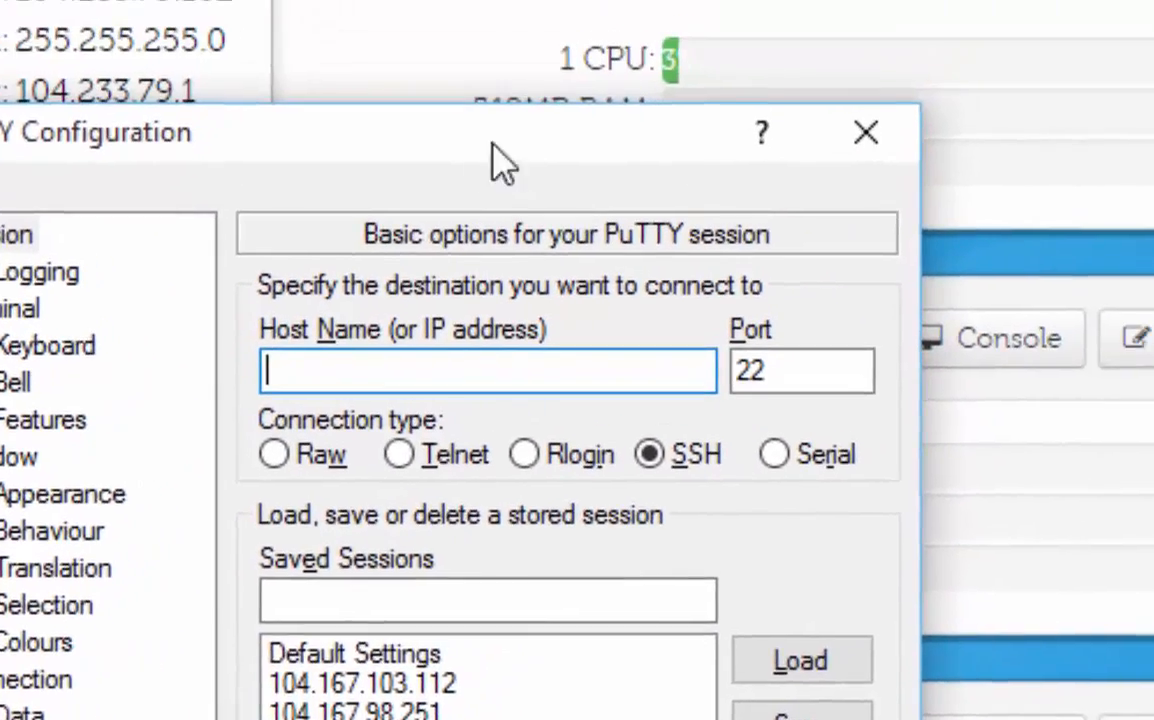
Step: Open the console of the CentOS 6.5 64bit server
{"action": "left_click", "coordinate": [1066, 72]}
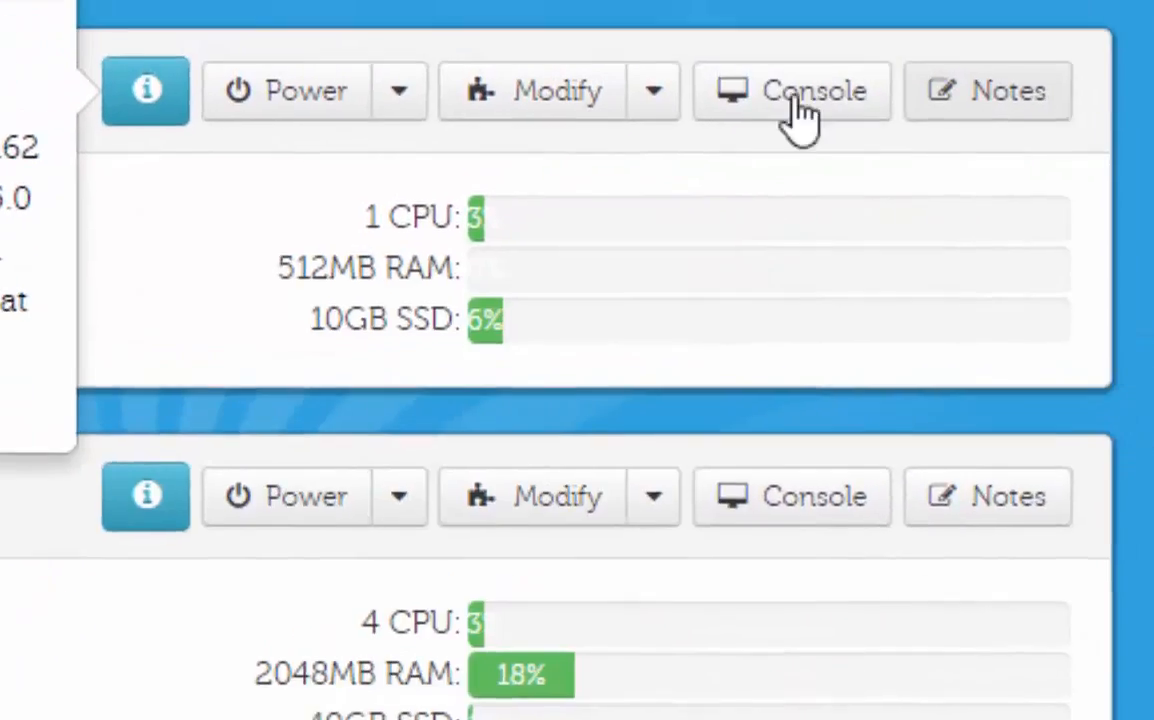
{"action": "left_click", "coordinate": [803, 115]}
{"action": "left_click", "coordinate": [767, 412]}
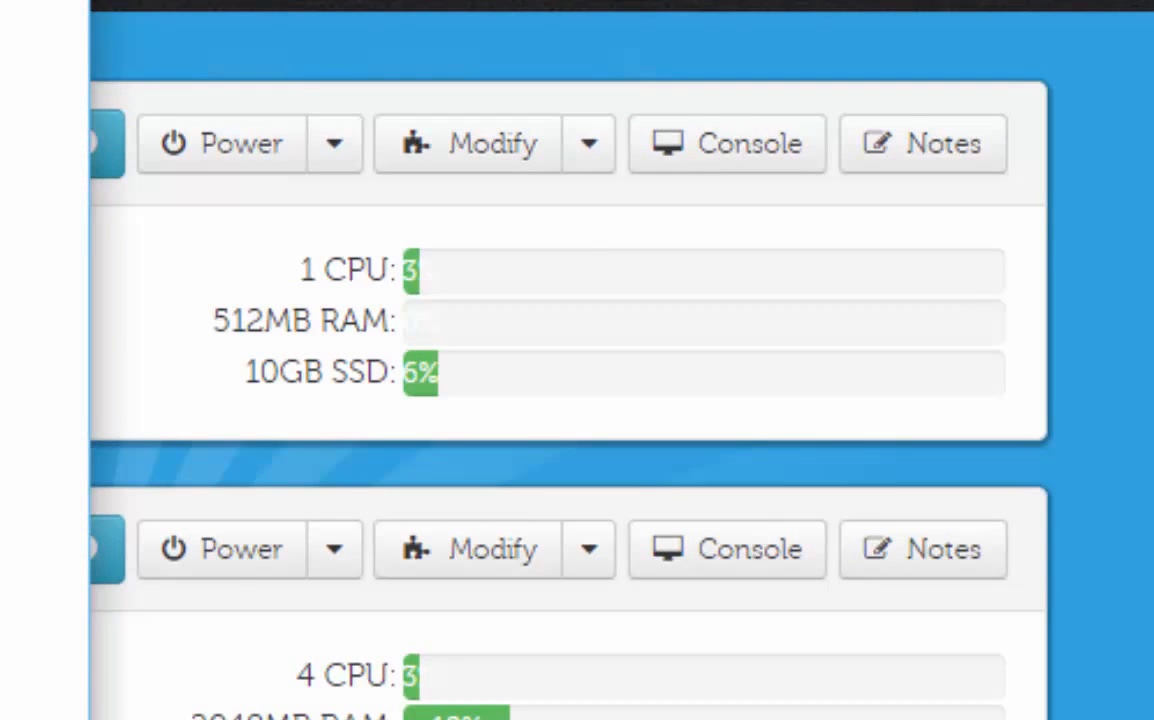
{"action": "left_click_drag", "start_coordinate": [5, 60], "coordinate": [487, 30]}
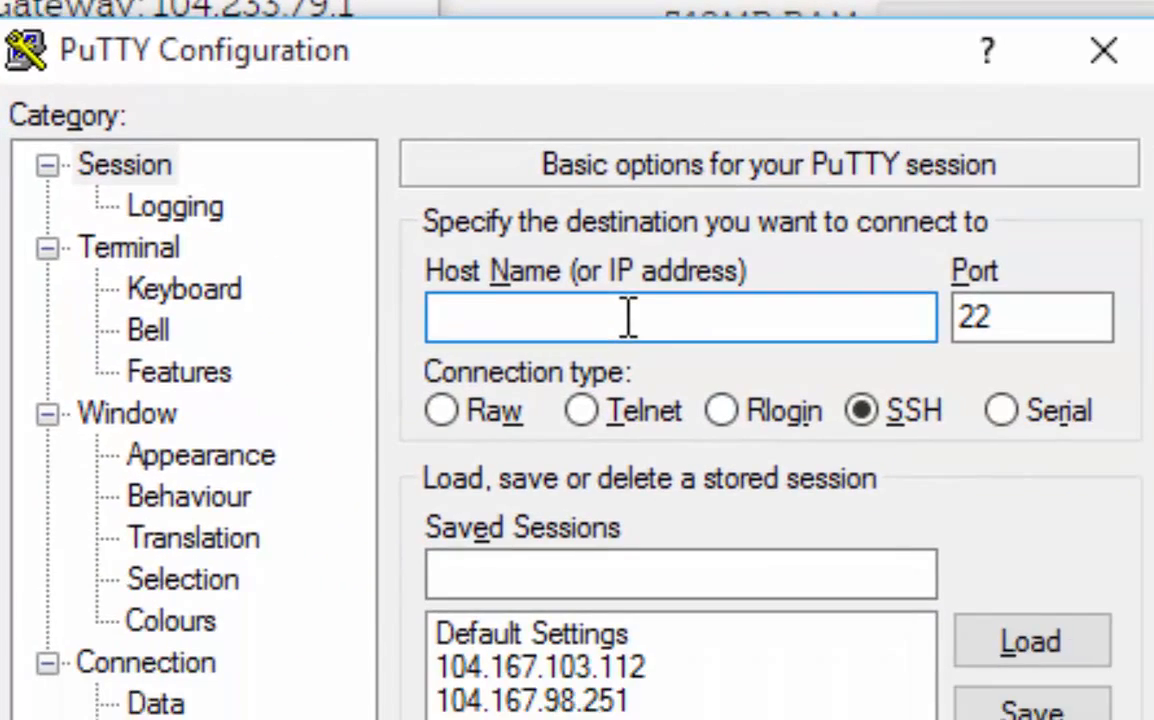
Step: In PuTTY, open an SSH connection to host 104.233.79.162
{"action": "type", "text": "104"}
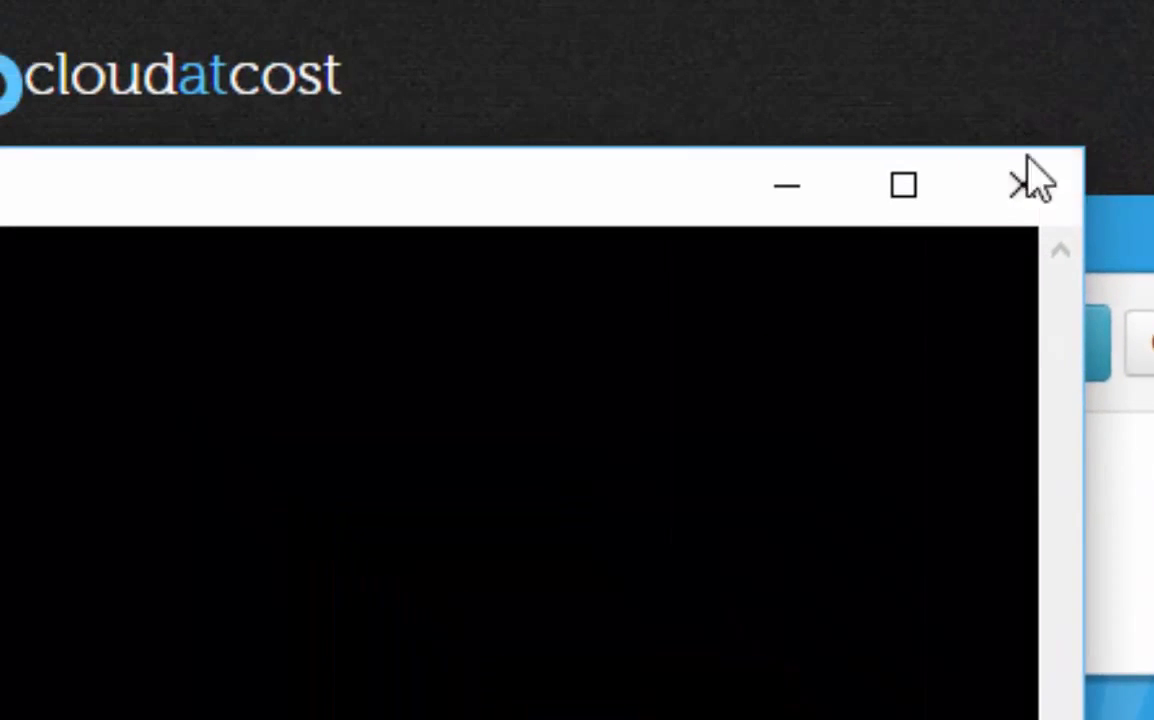
{"action": "left_click", "coordinate": [931, 99]}
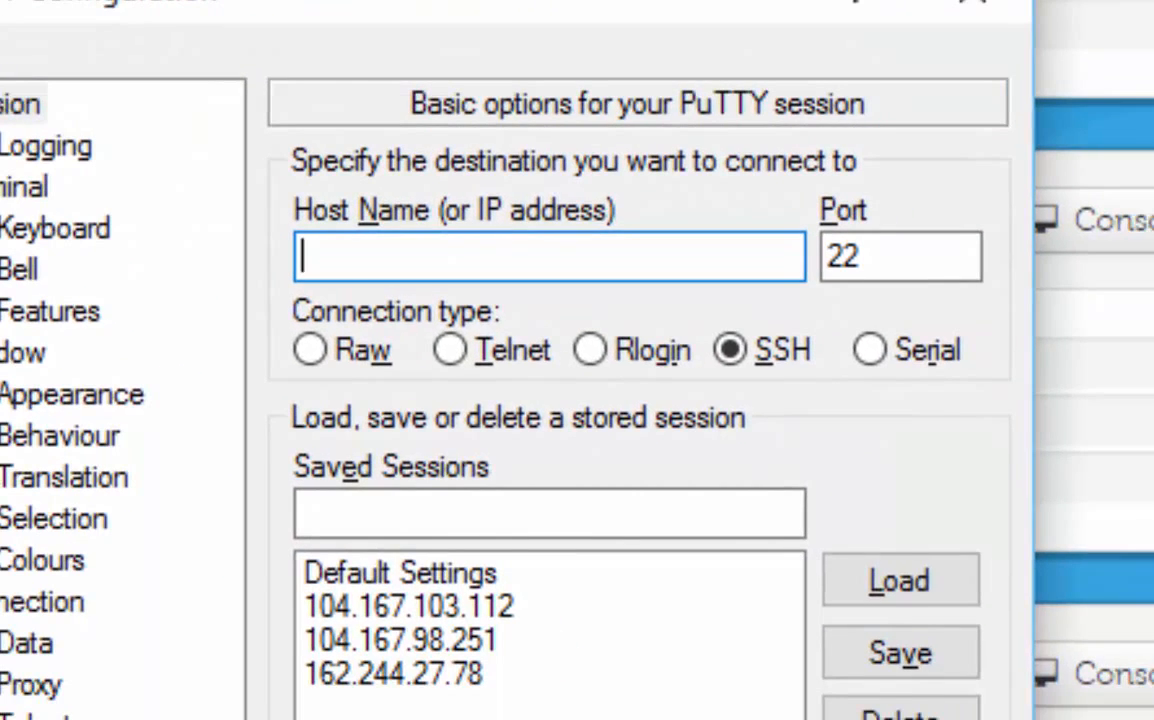
{"action": "type", "text": "104.2"}
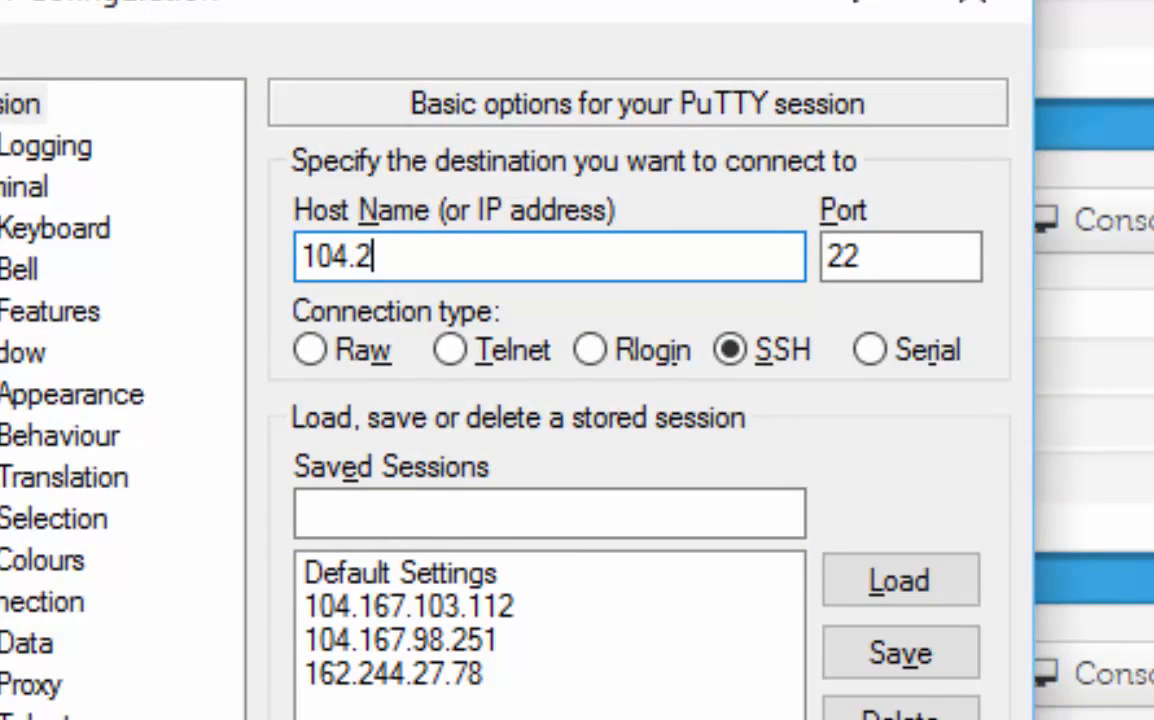
{"action": "type", "text": "33.79.162"}
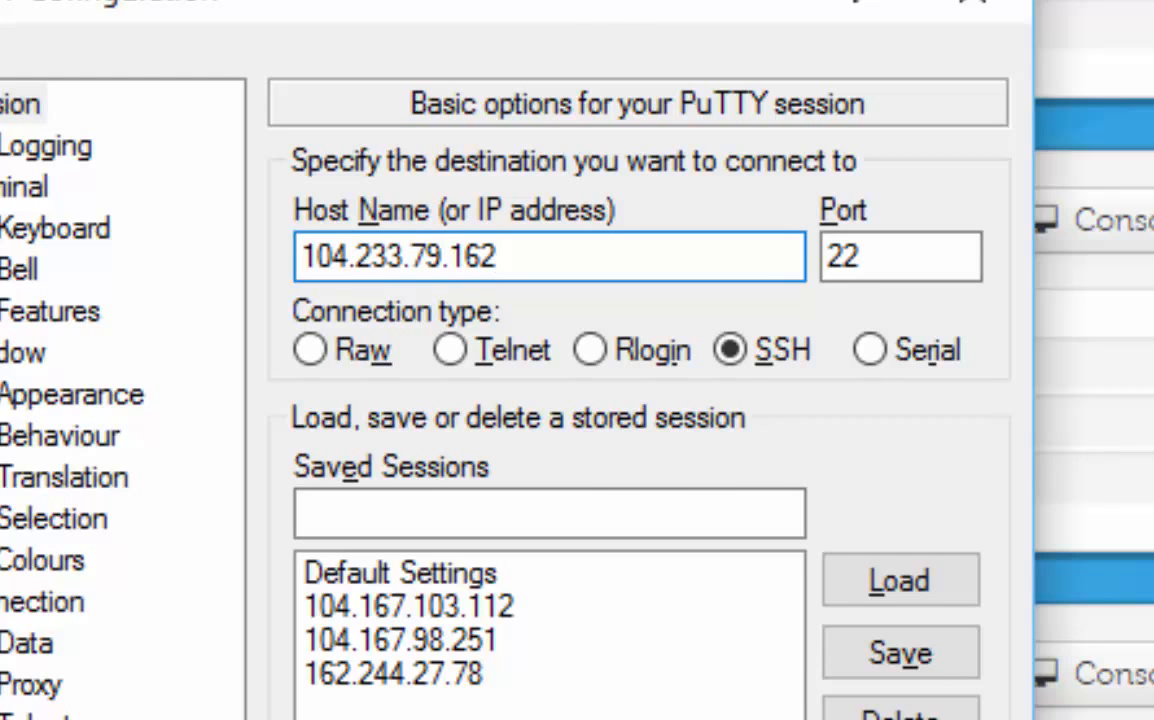
{"action": "key", "text": "Return"}
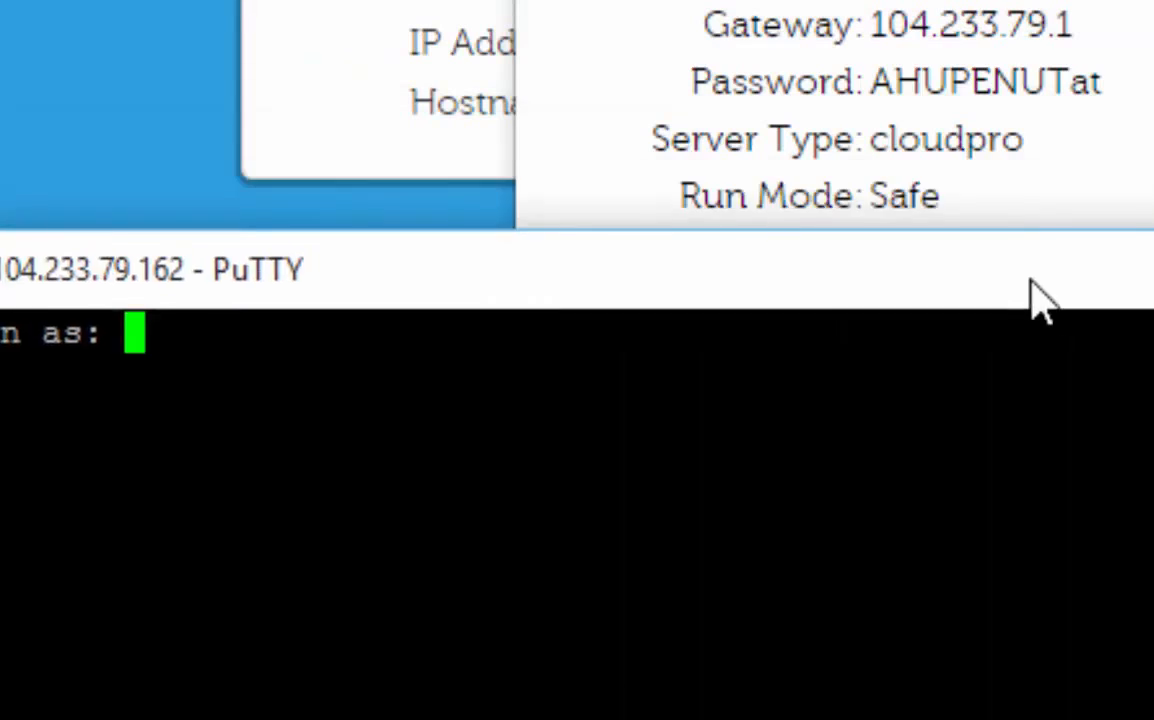
Step: Log in to the SSH session as root with the server's password
{"action": "left_click_drag", "start_coordinate": [1032, 283], "coordinate": [1153, 241]}
{"action": "type", "text": "root"}
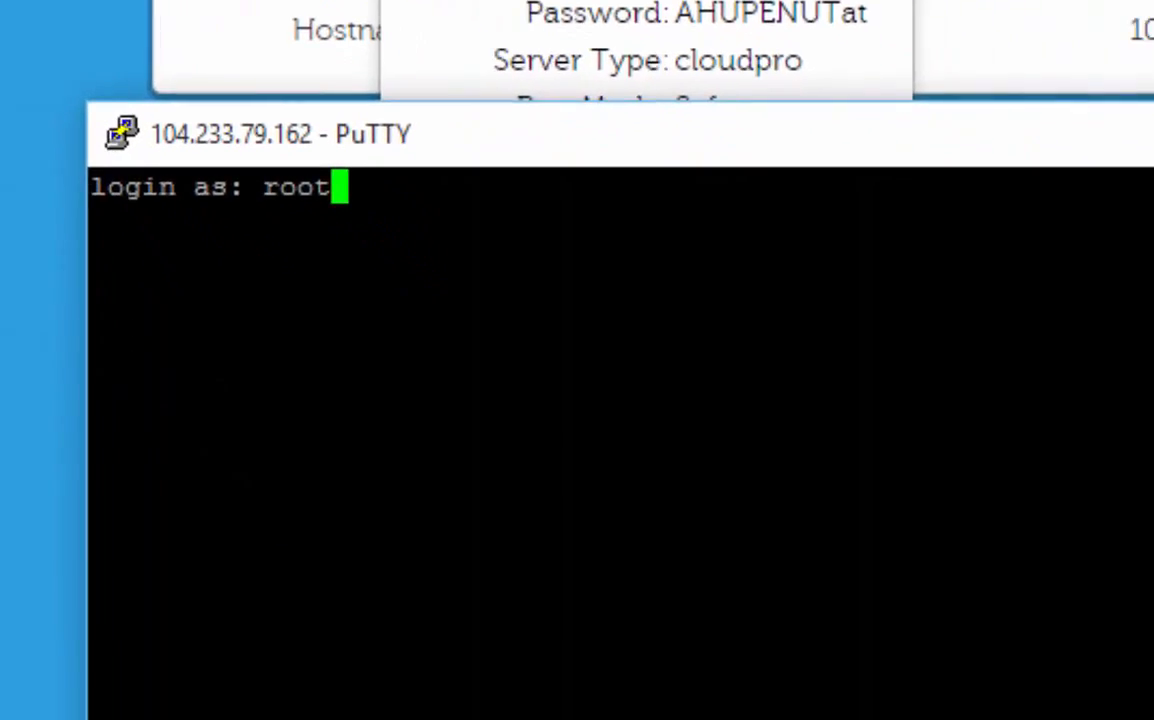
{"action": "key", "text": "Return"}
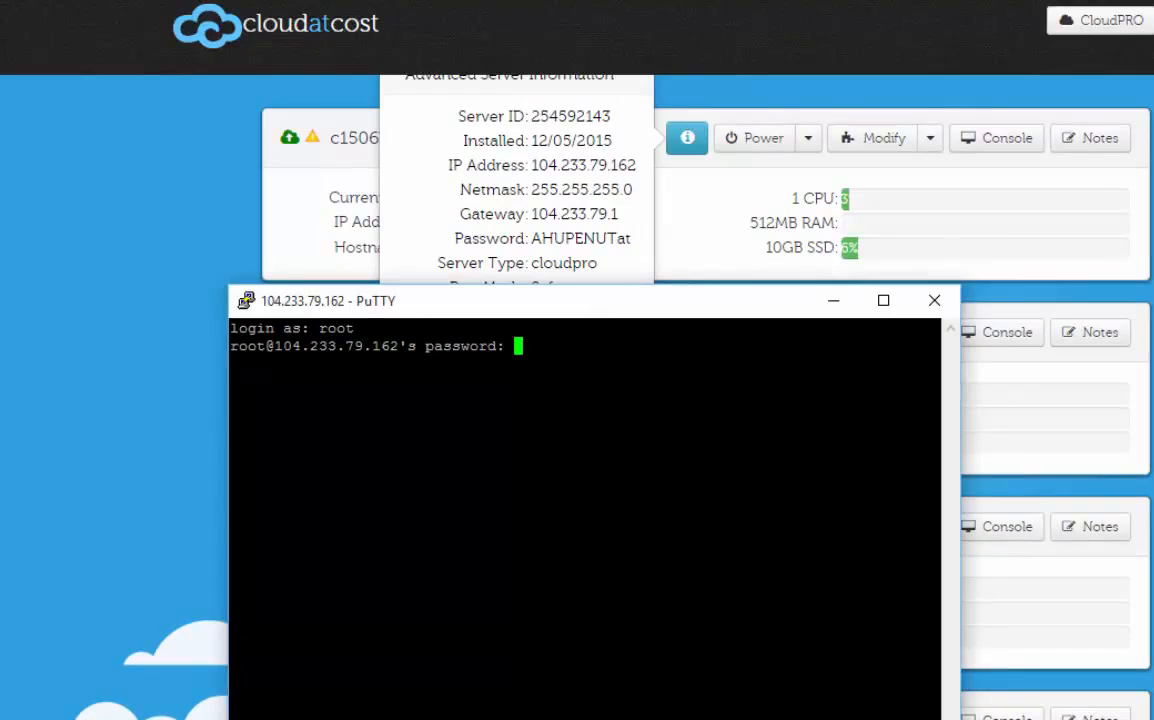
{"action": "key", "text": "Return"}
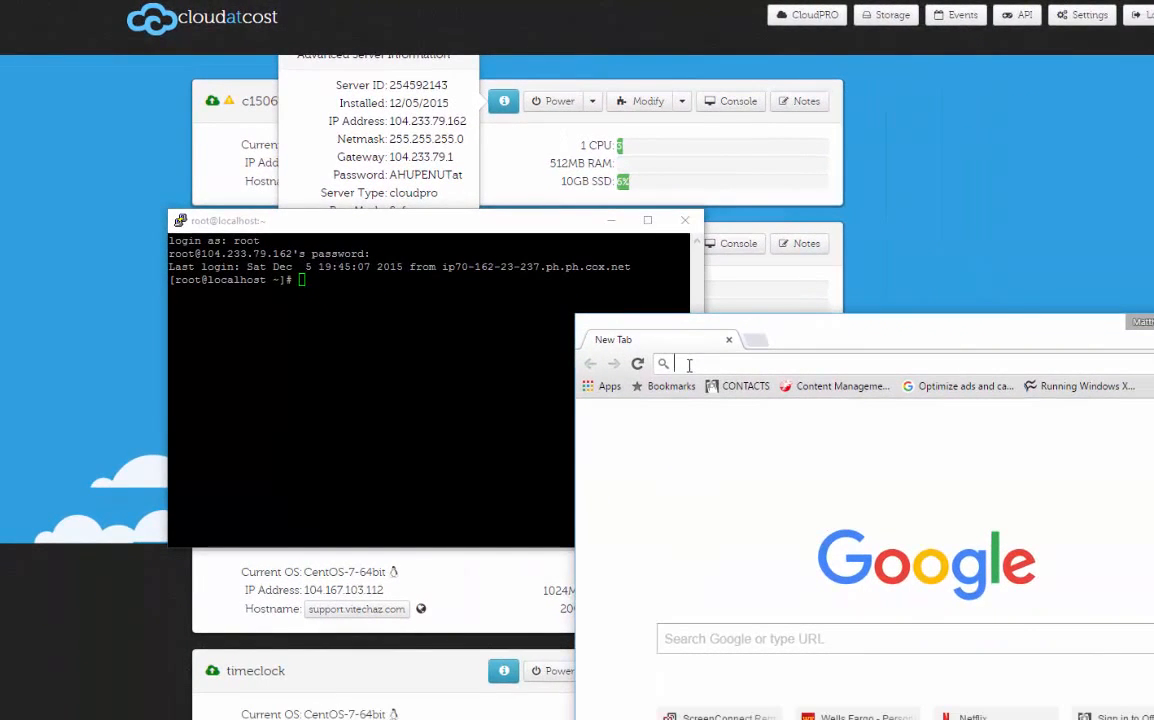
Step: Switch to the browser's new tab and load swupdate.openvpn.org/as
{"action": "left_click", "coordinate": [689, 365]}
{"action": "type", "text": "sw"}
{"action": "key", "text": "Down"}
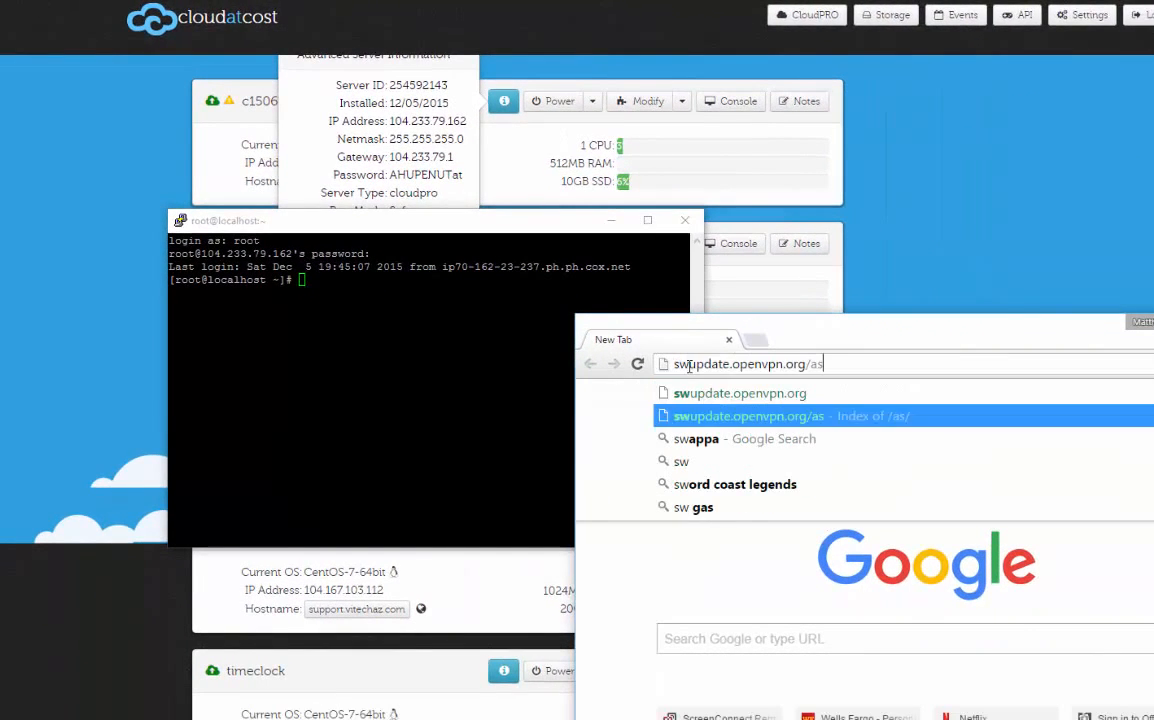
{"action": "key", "text": "Return"}
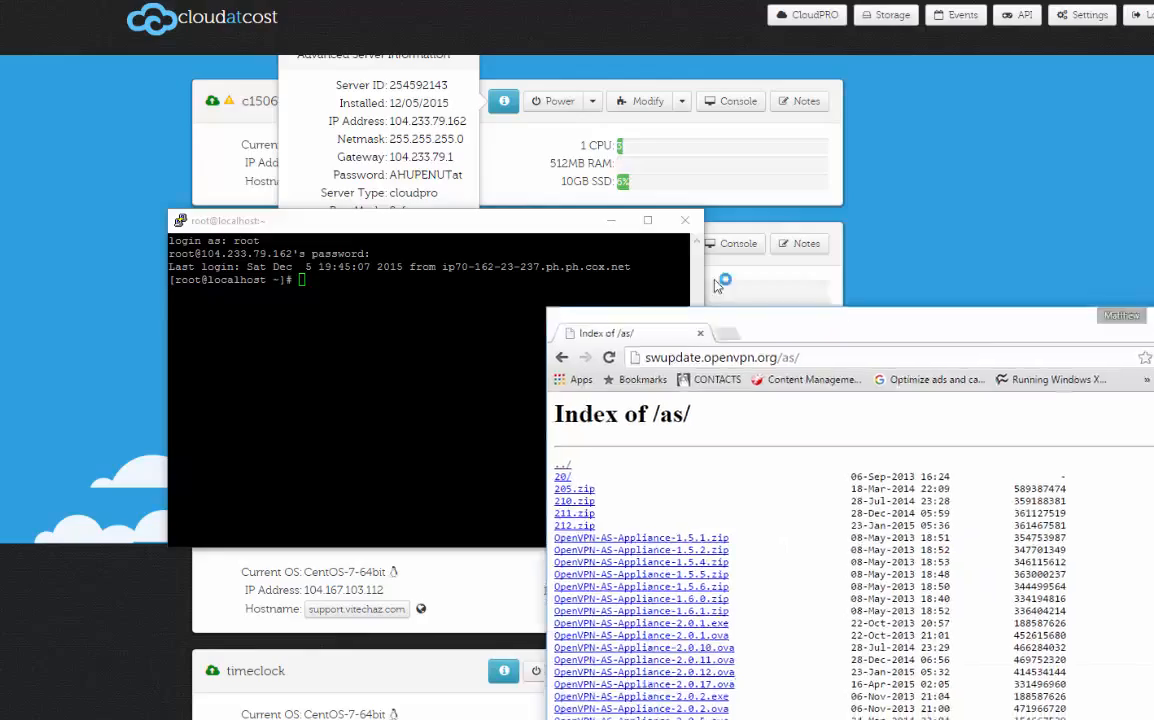
Step: Reposition and enlarge the browser window showing the /as/ index over the server panel
{"action": "left_click_drag", "start_coordinate": [762, 350], "coordinate": [392, 124]}
{"action": "left_click", "coordinate": [866, 98]}
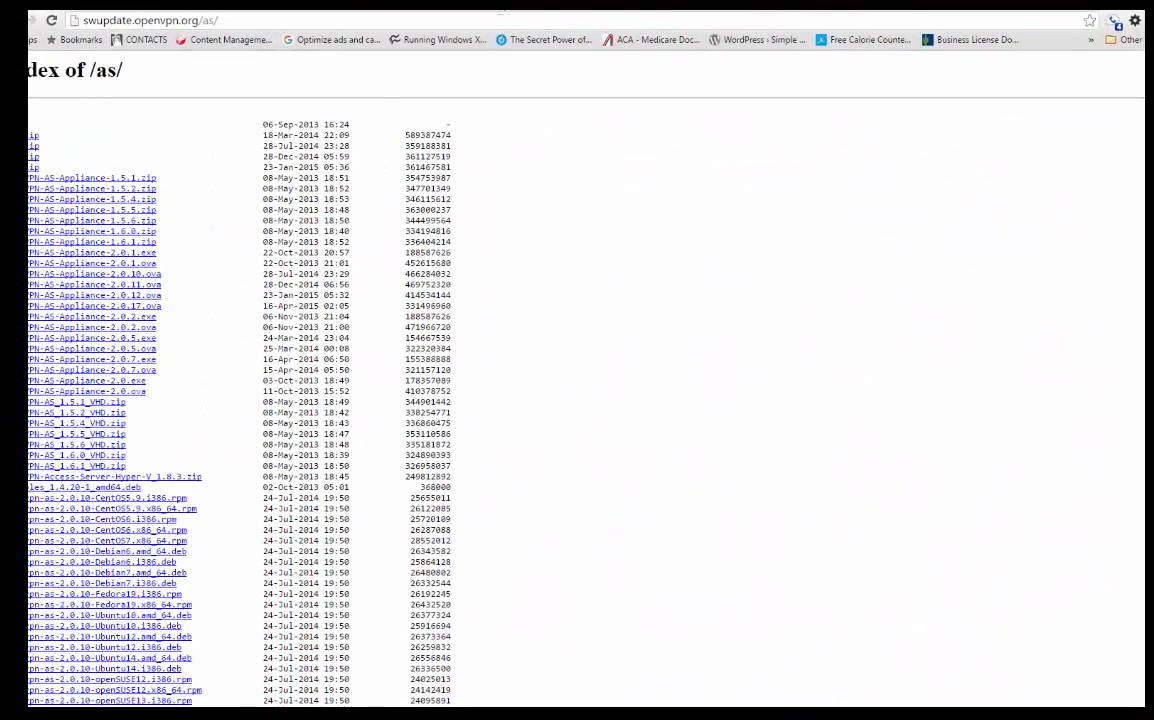
{"action": "left_click_drag", "start_coordinate": [499, 11], "coordinate": [436, 26]}
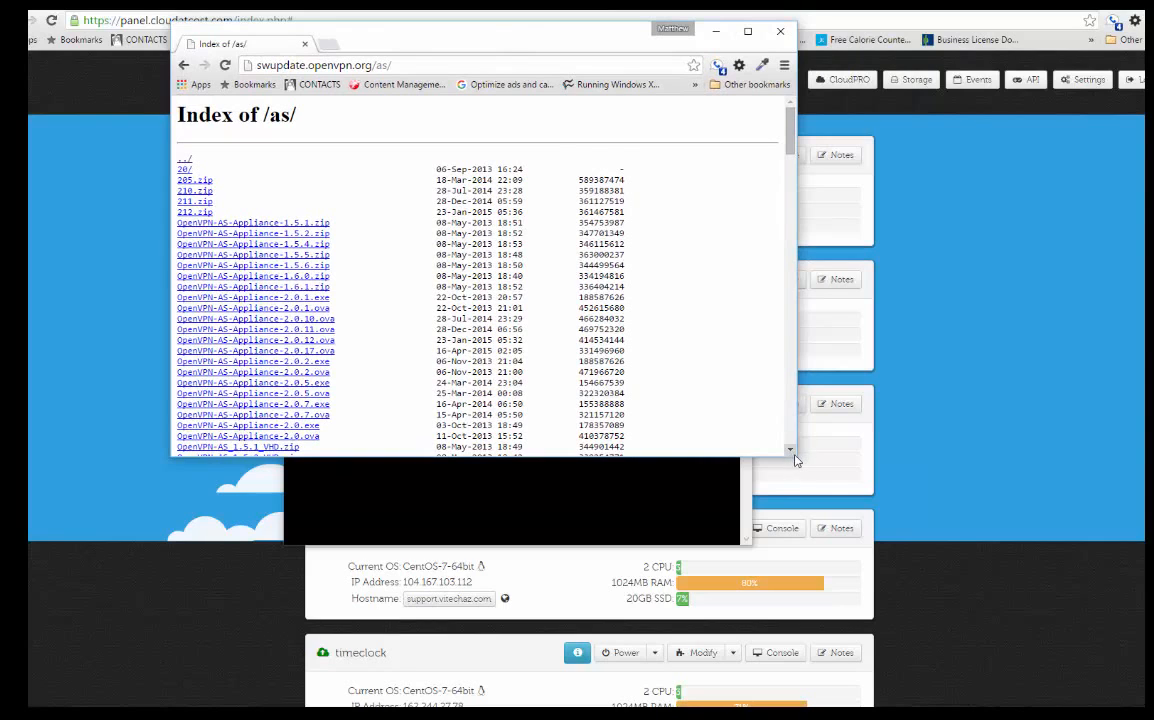
{"action": "left_click_drag", "start_coordinate": [797, 456], "coordinate": [993, 605]}
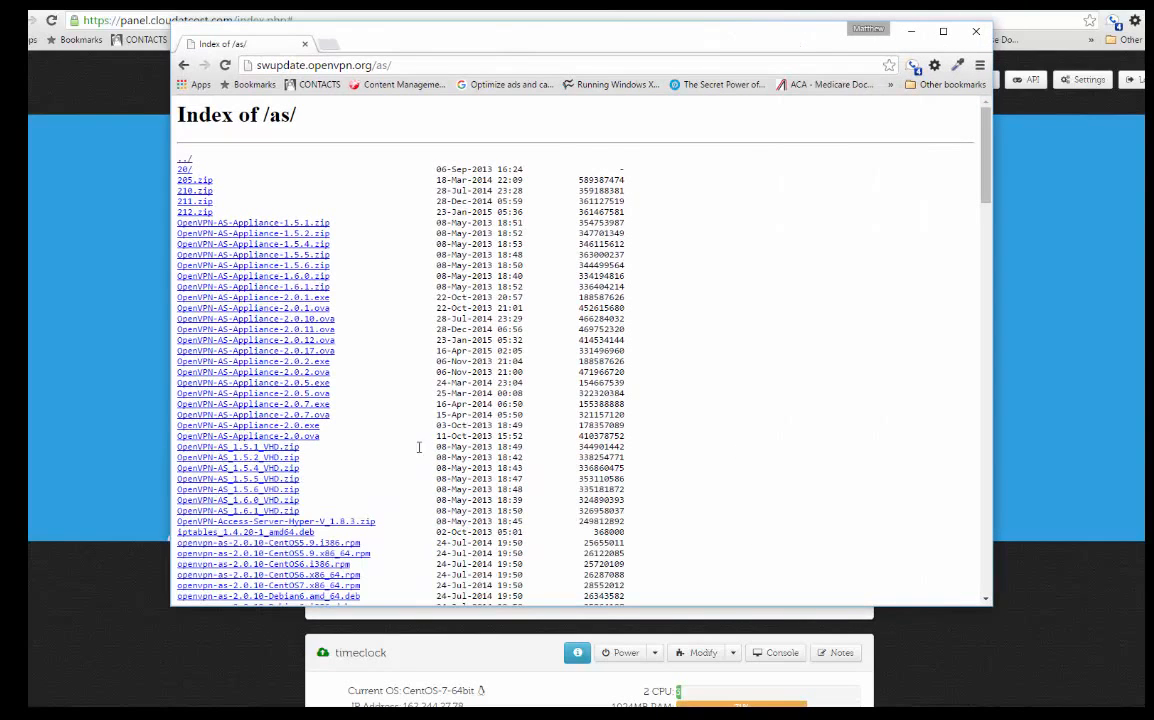
Step: Copy the link address of openvpn-as-2.0.21-CentOS6.x86_64.rpm from the index and return to the PuTTY session
{"action": "scroll", "coordinate": [297, 308], "scroll_direction": "down", "scroll_amount": 10}
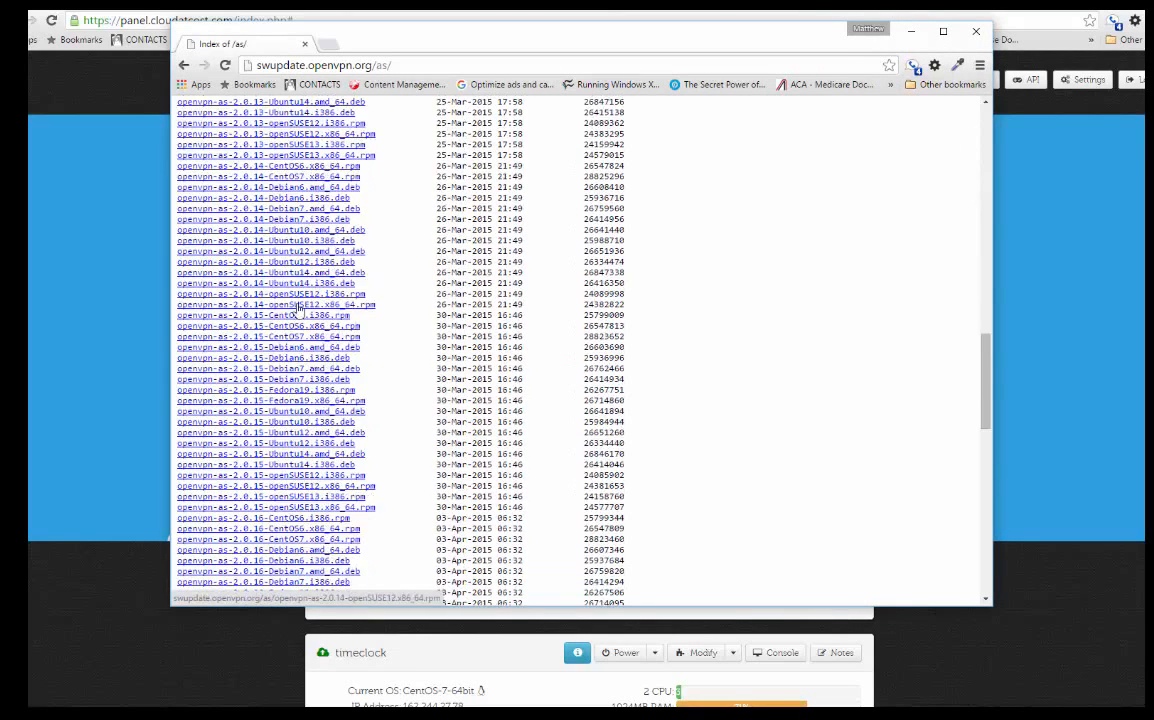
{"action": "scroll", "coordinate": [297, 308], "scroll_direction": "down", "scroll_amount": 10}
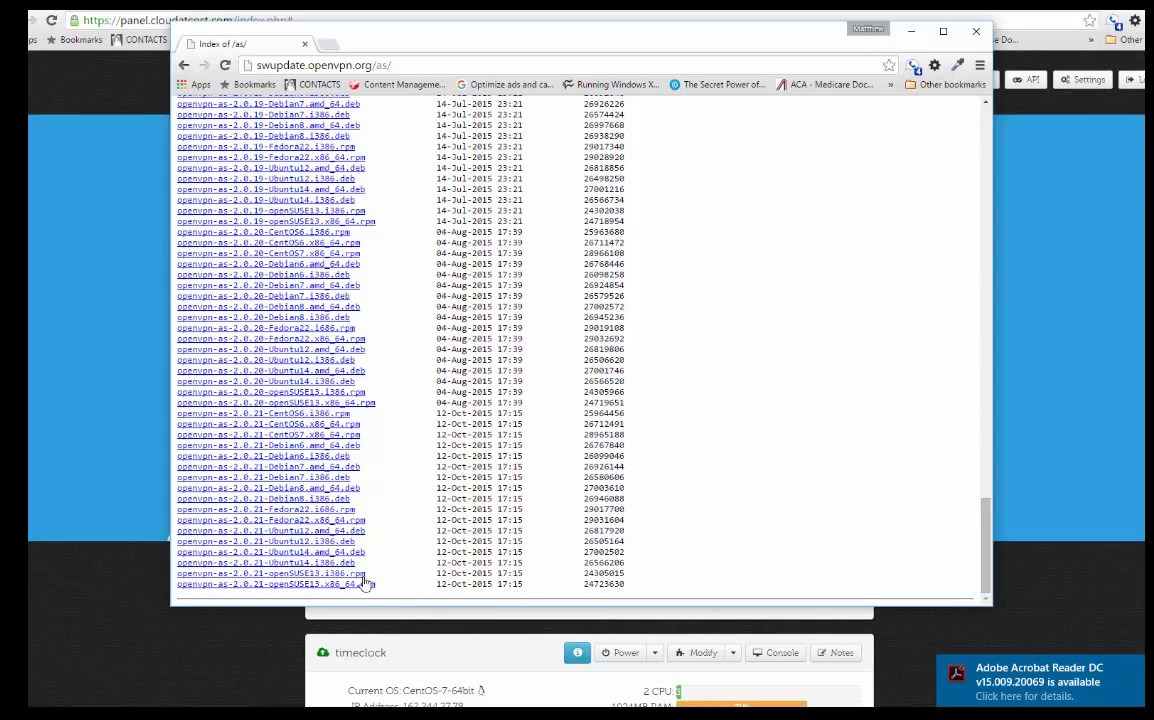
{"action": "key", "text": "ctrl+plus"}
{"action": "key", "text": "ctrl+plus"}
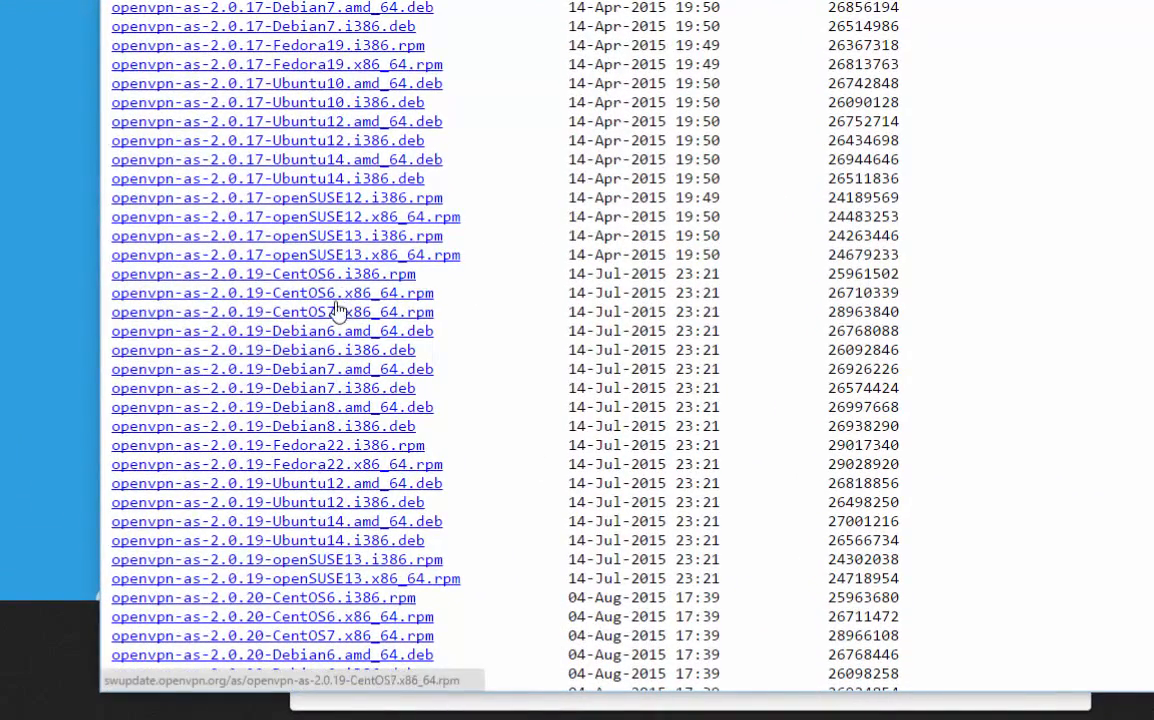
{"action": "scroll", "coordinate": [548, 420], "scroll_direction": "down", "scroll_amount": 5}
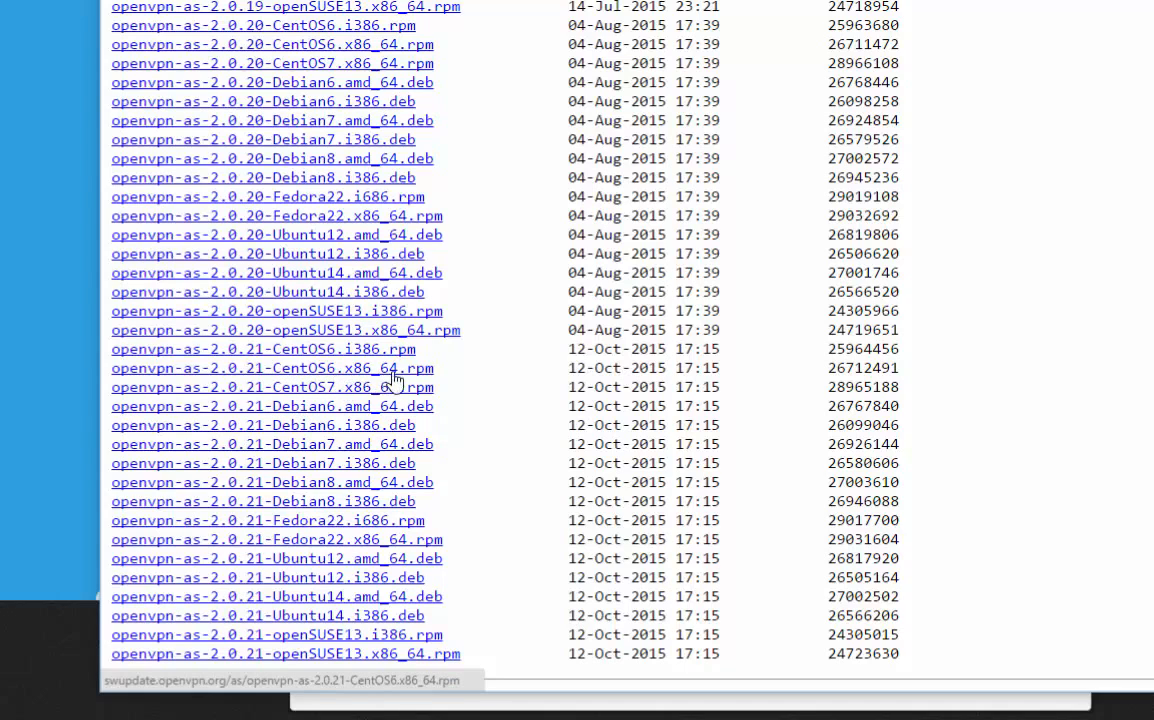
{"action": "right_click", "coordinate": [255, 372]}
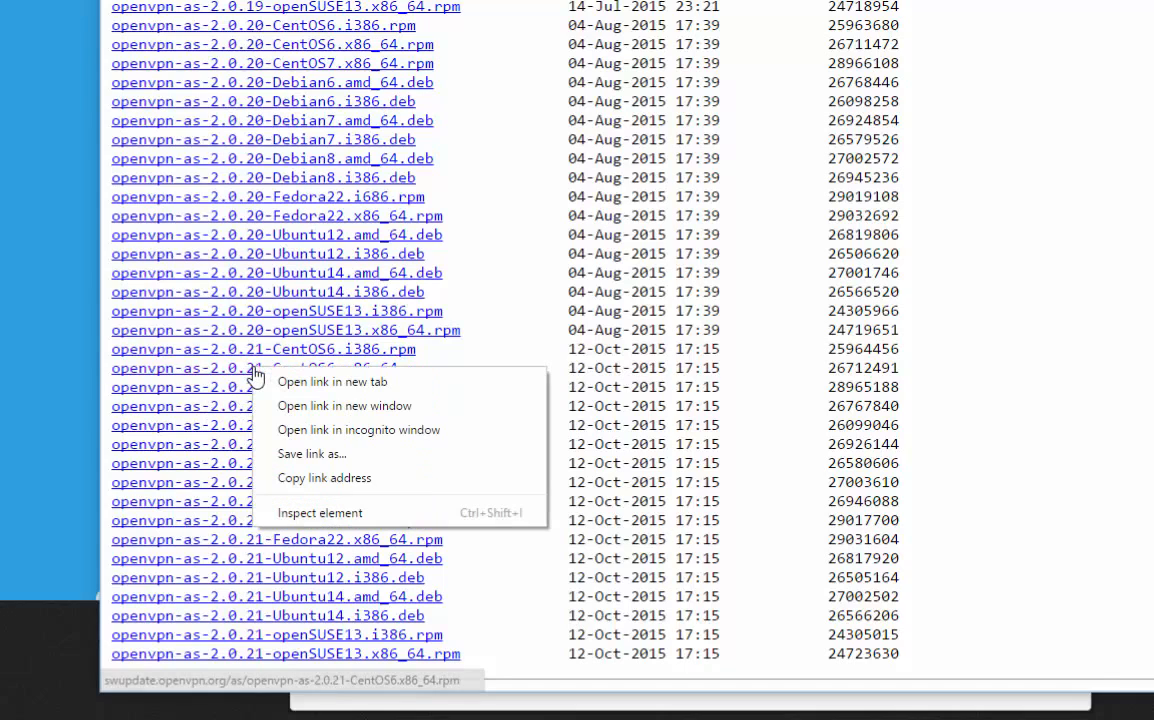
{"action": "left_click", "coordinate": [345, 479]}
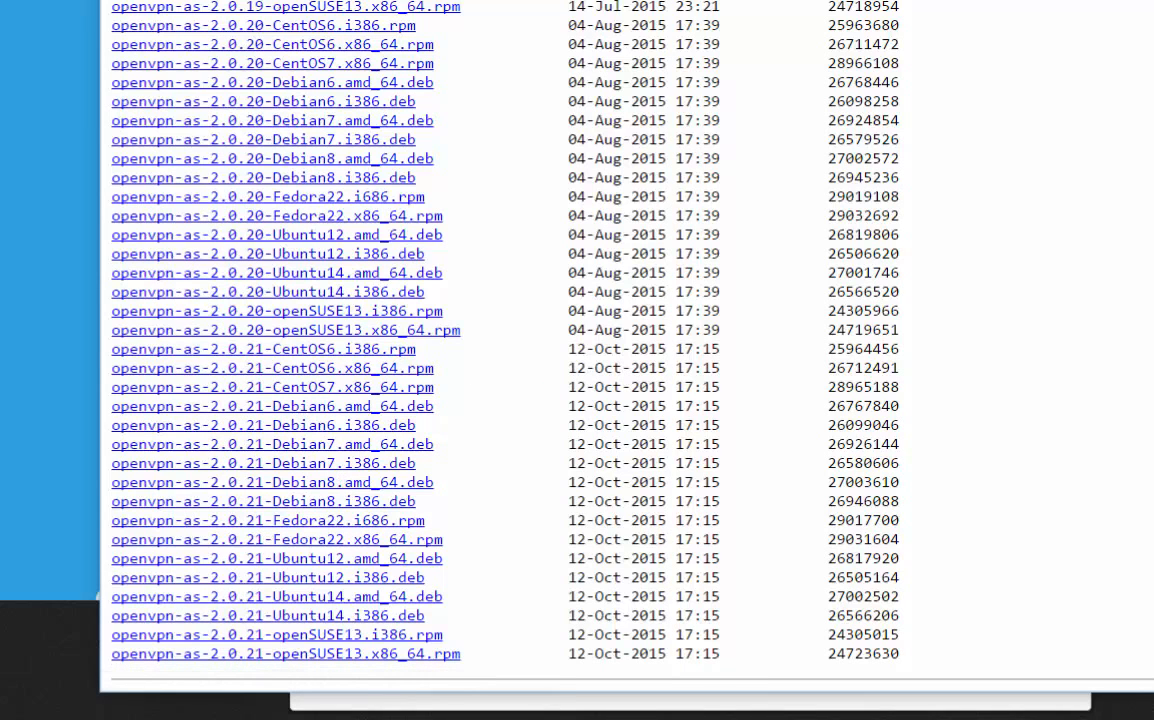
{"action": "left_click", "coordinate": [1080, 2]}
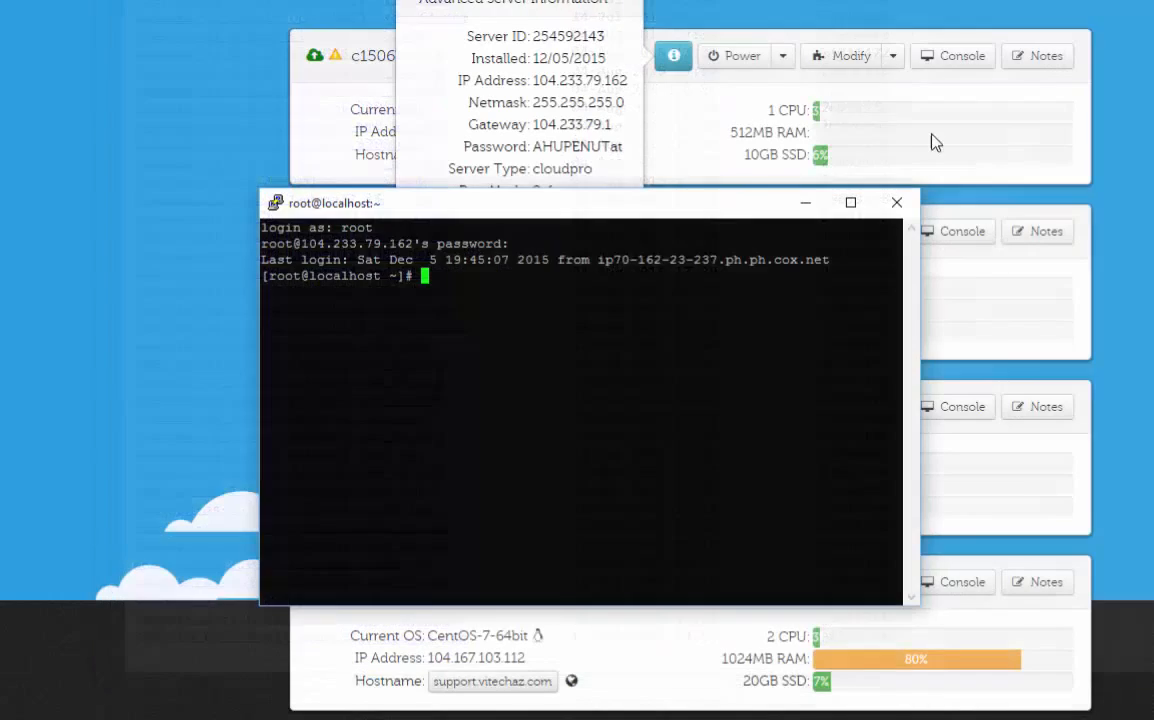
{"action": "type", "text": "wget"}
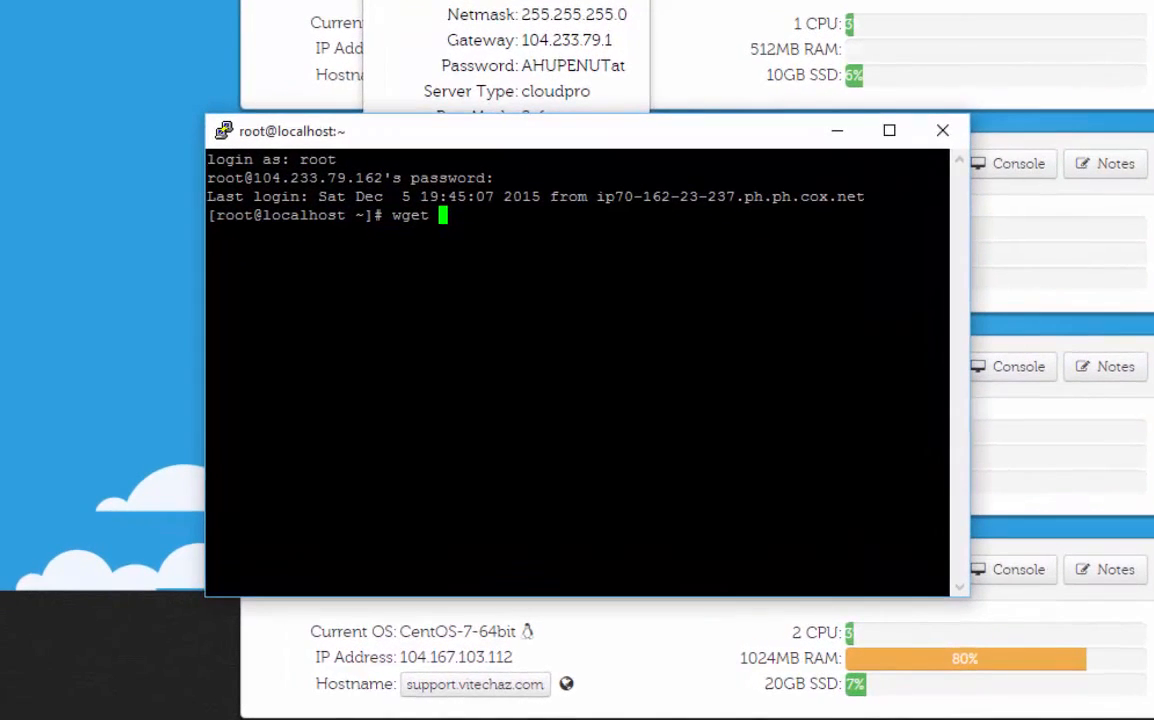
{"action": "key", "text": "shift+Insert"}
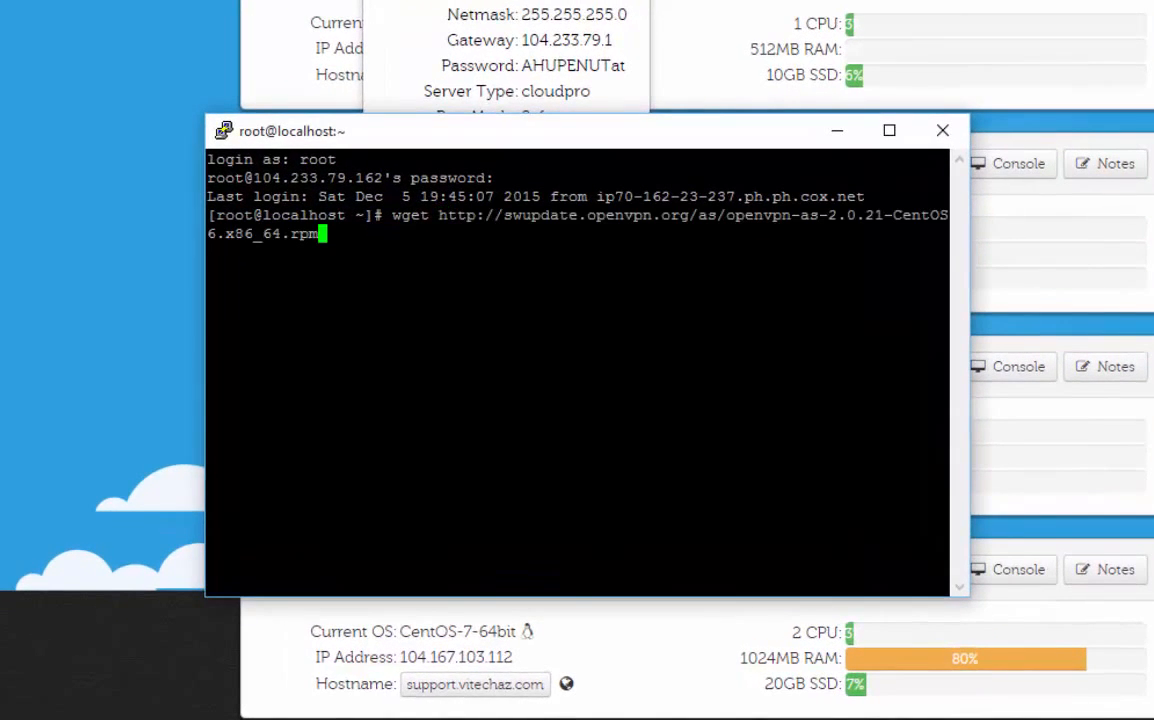
{"action": "key", "text": "Return"}
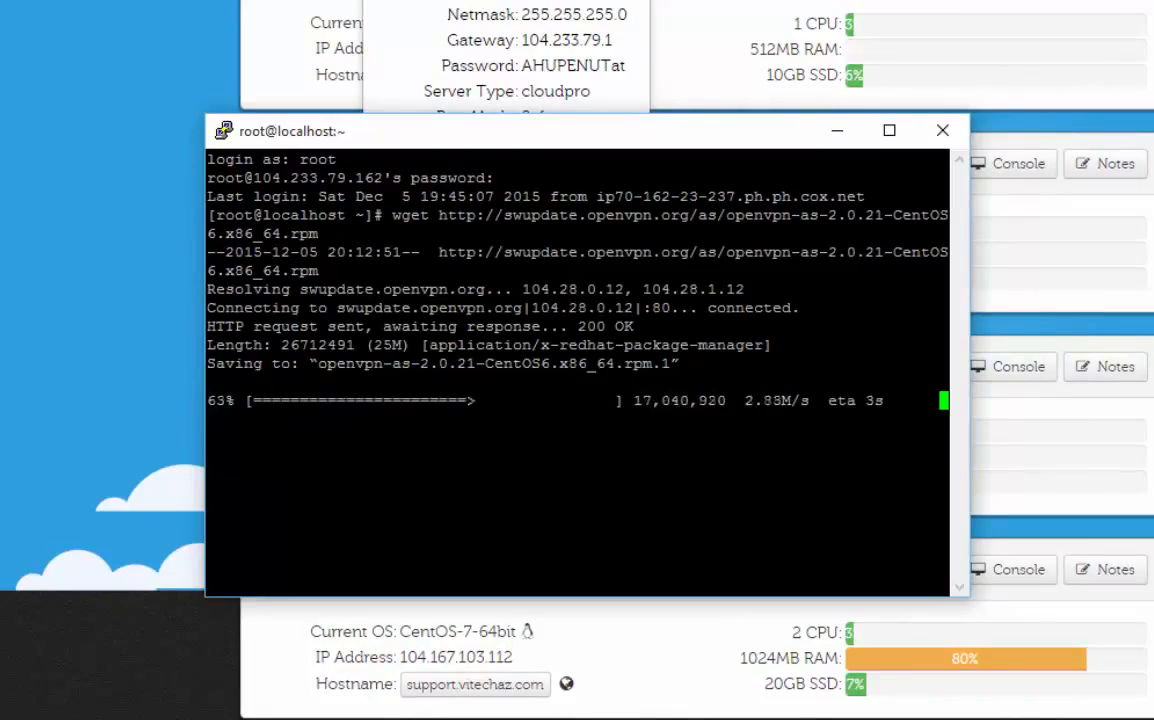
{"action": "left_click_drag", "start_coordinate": [439, 129], "coordinate": [512, 86]}
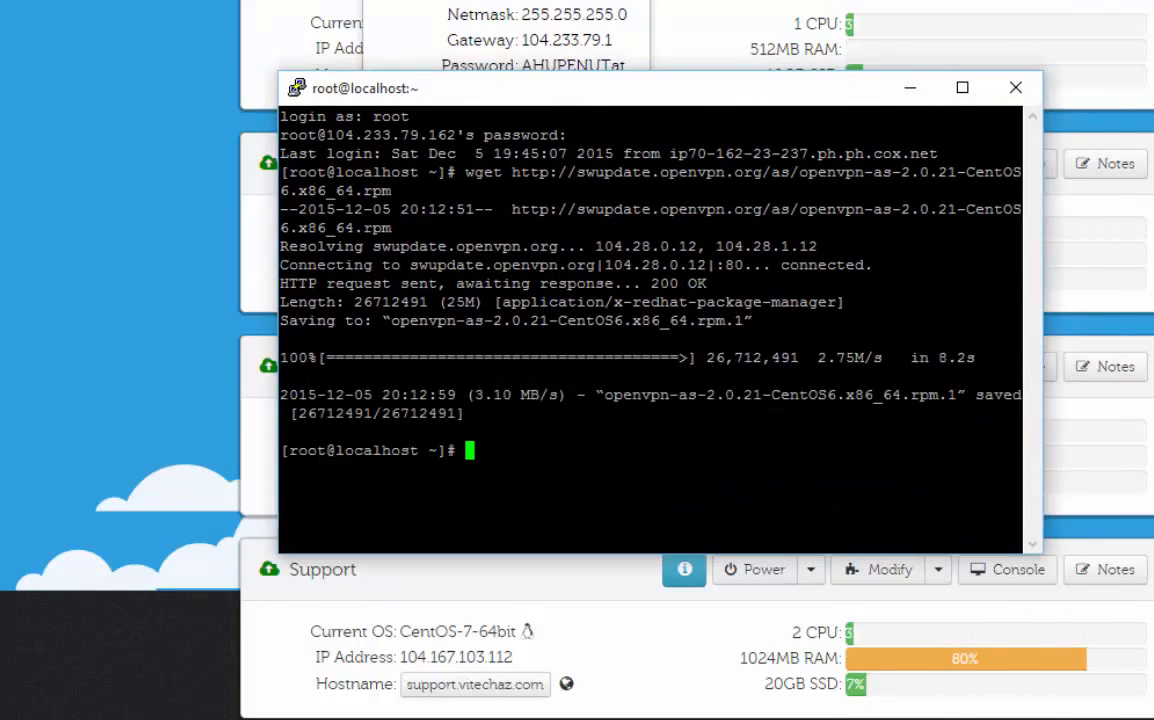
Step: List the files in root's home directory and examine the downloaded OpenVPN package names
{"action": "type", "text": "ls"}
{"action": "key", "text": "Return"}
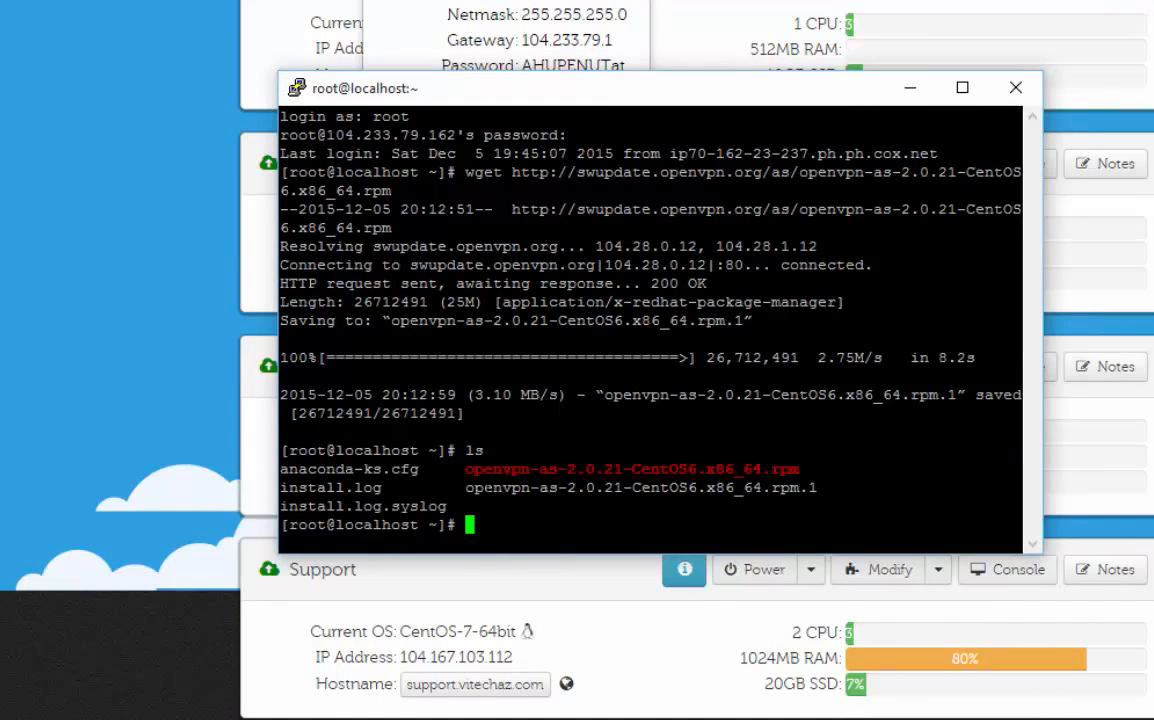
{"action": "left_click_drag", "start_coordinate": [465, 487], "coordinate": [818, 488]}
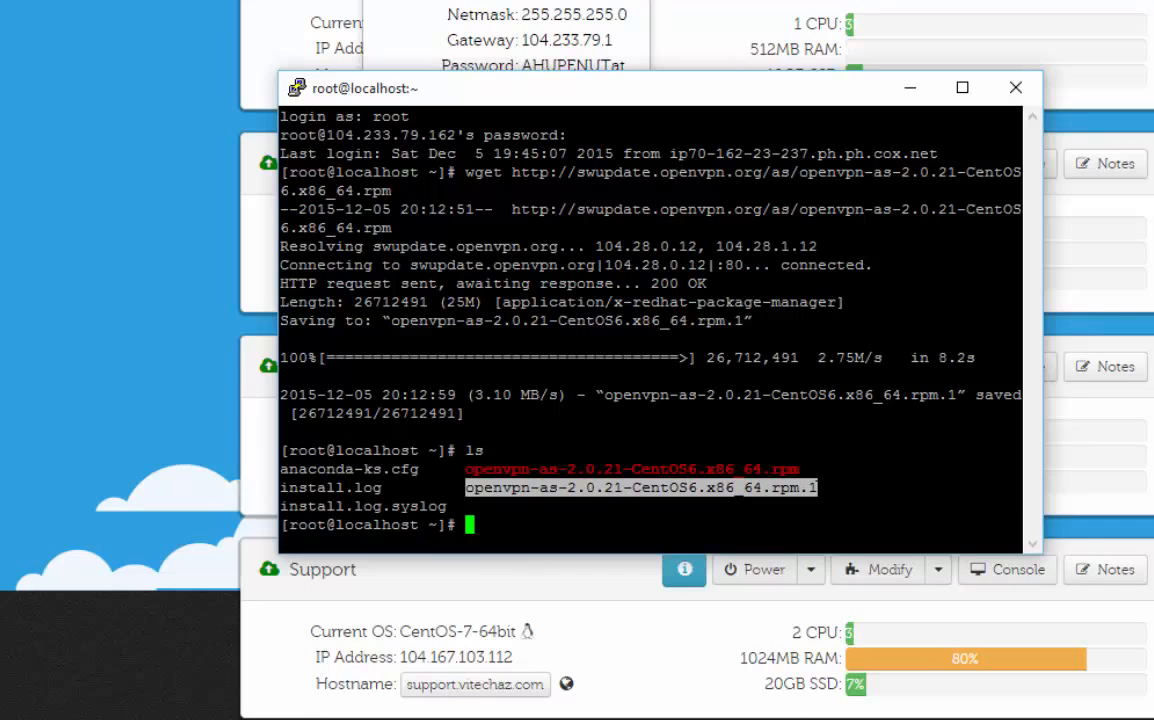
{"action": "left_click", "coordinate": [515, 487]}
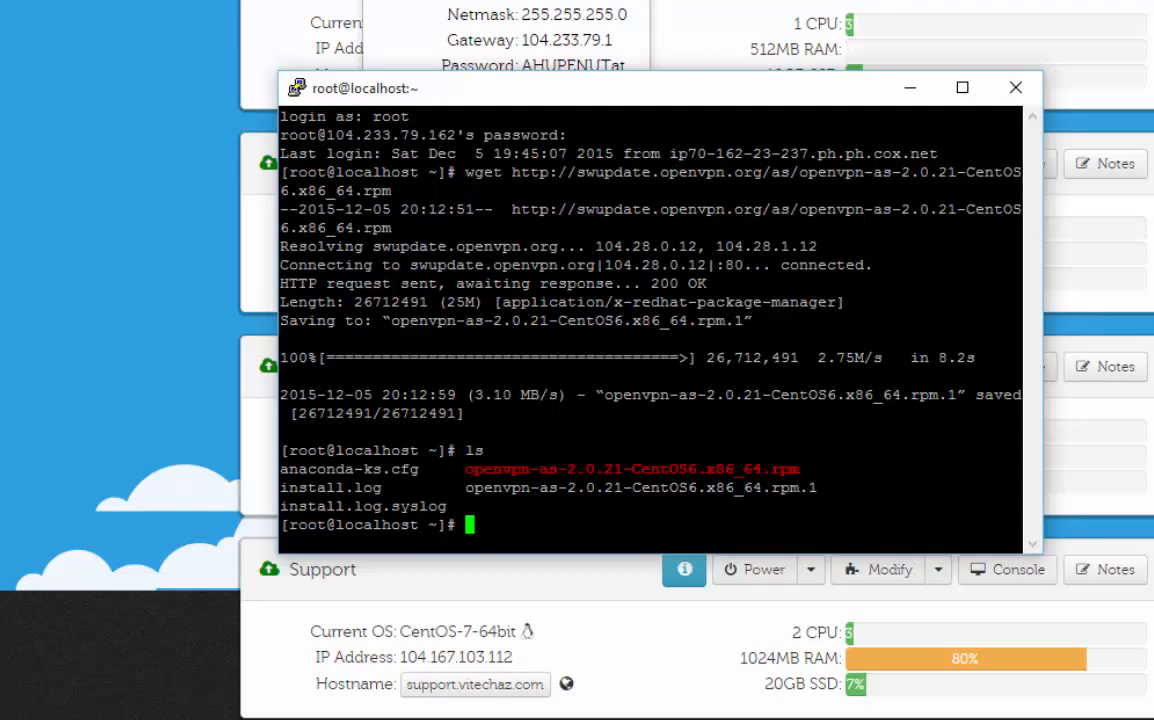
{"action": "type", "text": "sudo dp"}
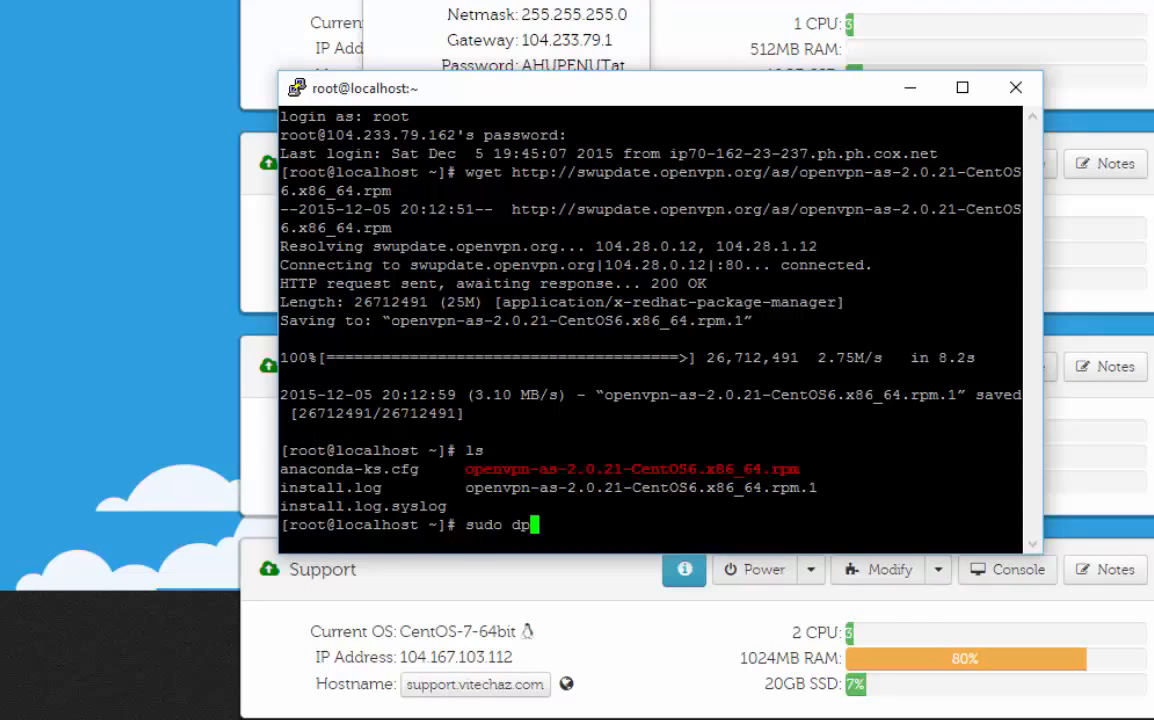
{"action": "type", "text": "kg -i op"}
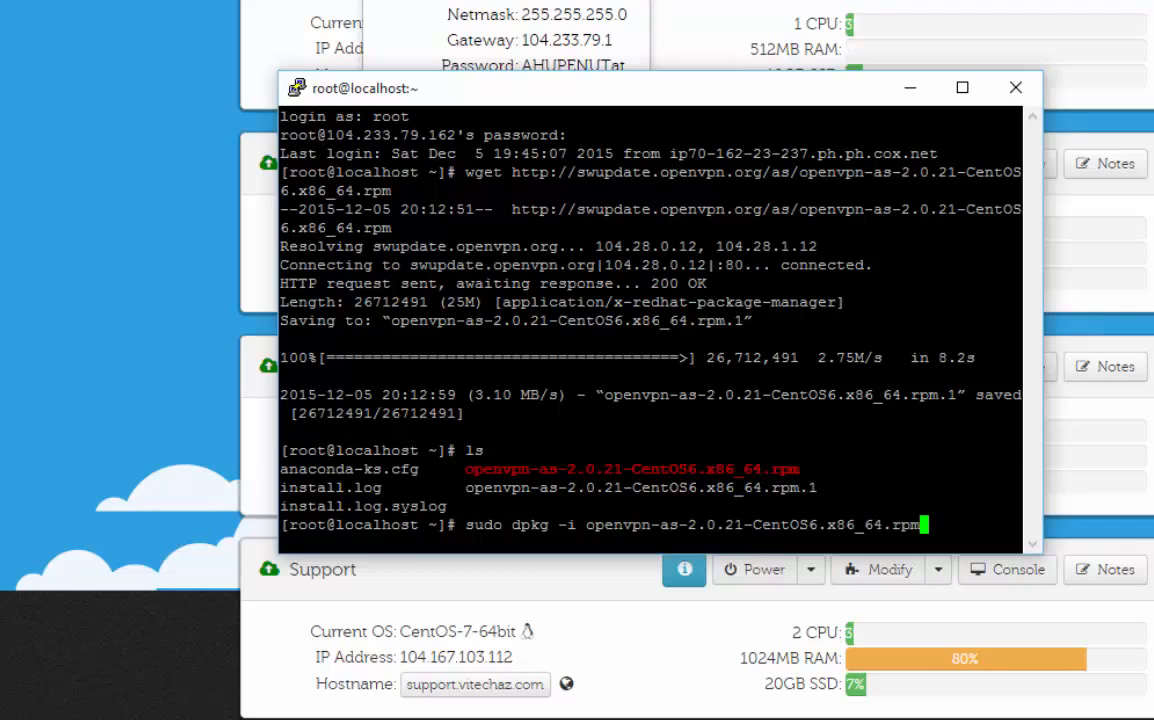
{"action": "key", "text": "BackSpace"}
{"action": "key", "text": "BackSpace"}
{"action": "key", "text": "BackSpace"}
{"action": "key", "text": "BackSpace"}
{"action": "key", "text": "BackSpace"}
{"action": "key", "text": "BackSpace"}
{"action": "key", "text": "BackSpace"}
{"action": "key", "text": "BackSpace"}
{"action": "key", "text": "BackSpace"}
{"action": "key", "text": "BackSpace"}
{"action": "key", "text": "BackSpace"}
{"action": "key", "text": "BackSpace"}
{"action": "key", "text": "BackSpace"}
{"action": "key", "text": "BackSpace"}
{"action": "key", "text": "BackSpace"}
{"action": "key", "text": "BackSpace"}
{"action": "key", "text": "BackSpace"}
{"action": "key", "text": "BackSpace"}
{"action": "key", "text": "BackSpace"}
{"action": "key", "text": "BackSpace"}
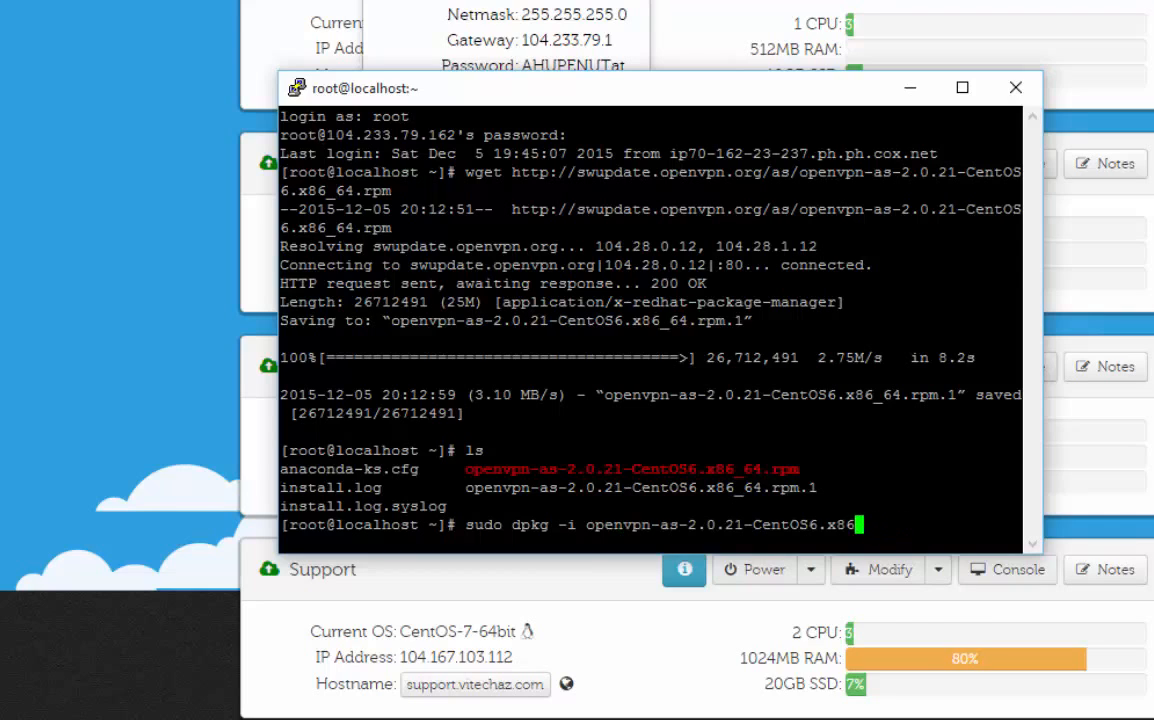
{"action": "key", "text": "BackSpace"}
{"action": "key", "text": "BackSpace"}
{"action": "key", "text": "BackSpace"}
{"action": "key", "text": "BackSpace"}
{"action": "key", "text": "BackSpace"}
{"action": "key", "text": "BackSpace"}
{"action": "key", "text": "BackSpace"}
{"action": "key", "text": "BackSpace"}
{"action": "key", "text": "BackSpace"}
{"action": "key", "text": "BackSpace"}
{"action": "key", "text": "BackSpace"}
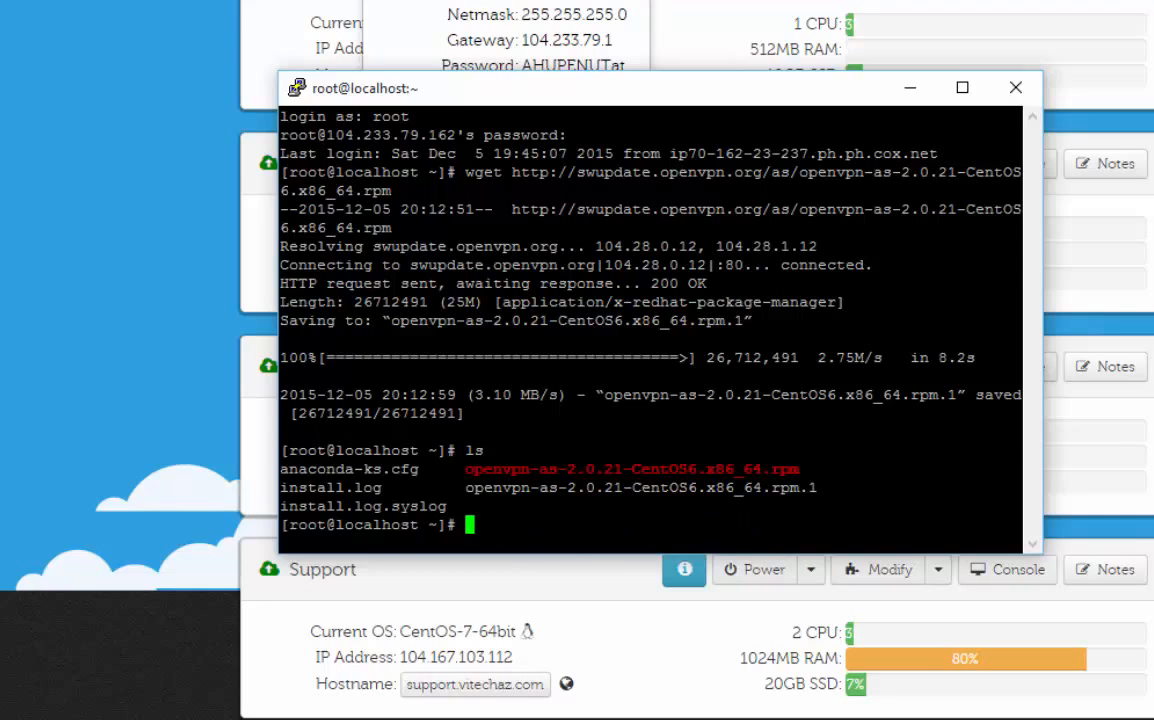
Step: Delete the duplicate package openvpn-as-2.0.21-CentOS6.x86_64.rpm.1 with rm and clear the terminal
{"action": "type", "text": "rm ope"}
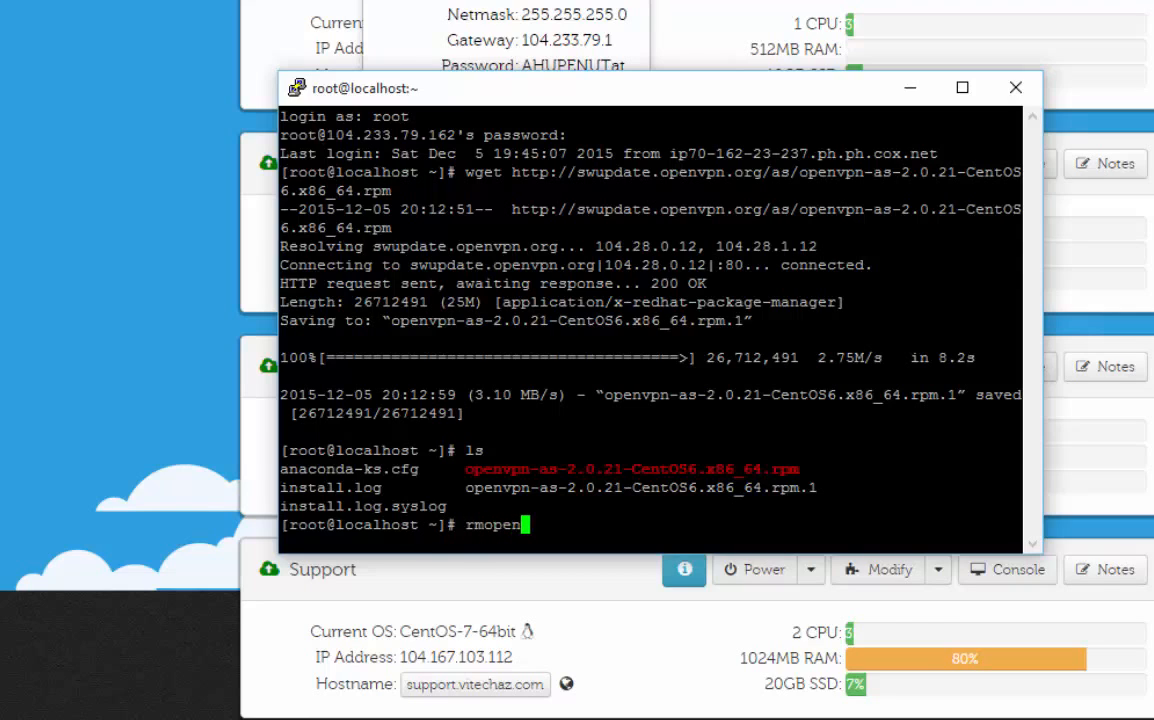
{"action": "key", "text": "BackSpace"}
{"action": "key", "text": "BackSpace"}
{"action": "key", "text": "BackSpace"}
{"action": "key", "text": "BackSpace"}
{"action": "type", "text": "open"}
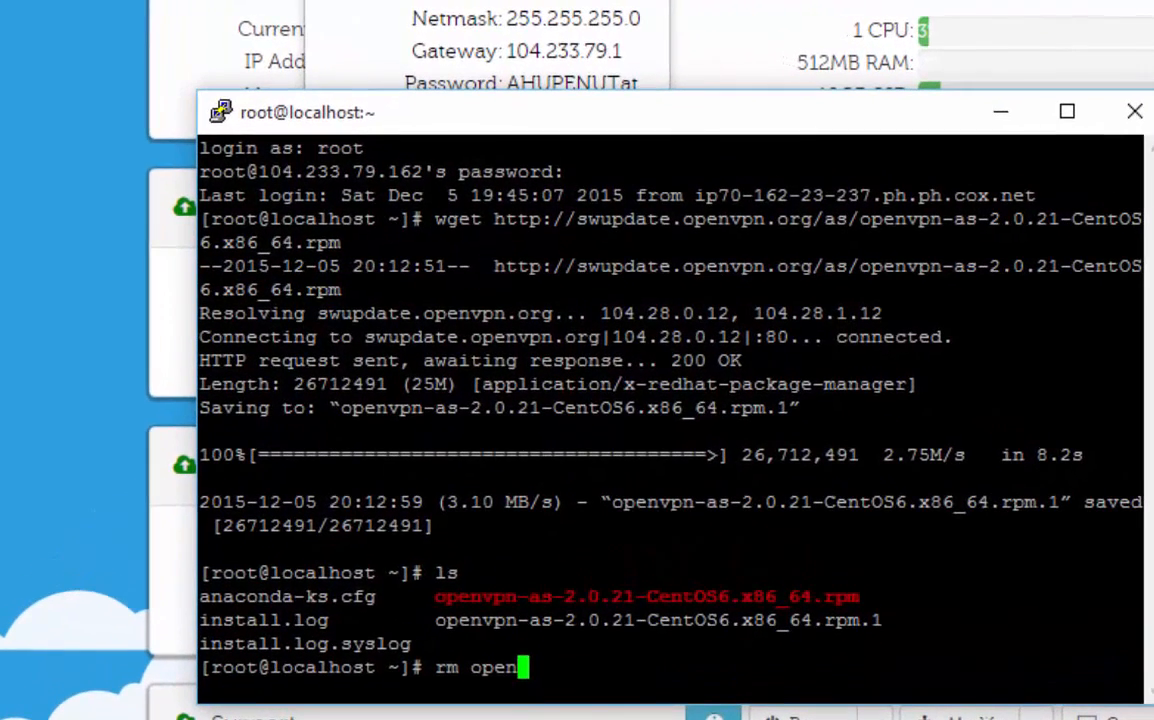
{"action": "key", "text": "Tab"}
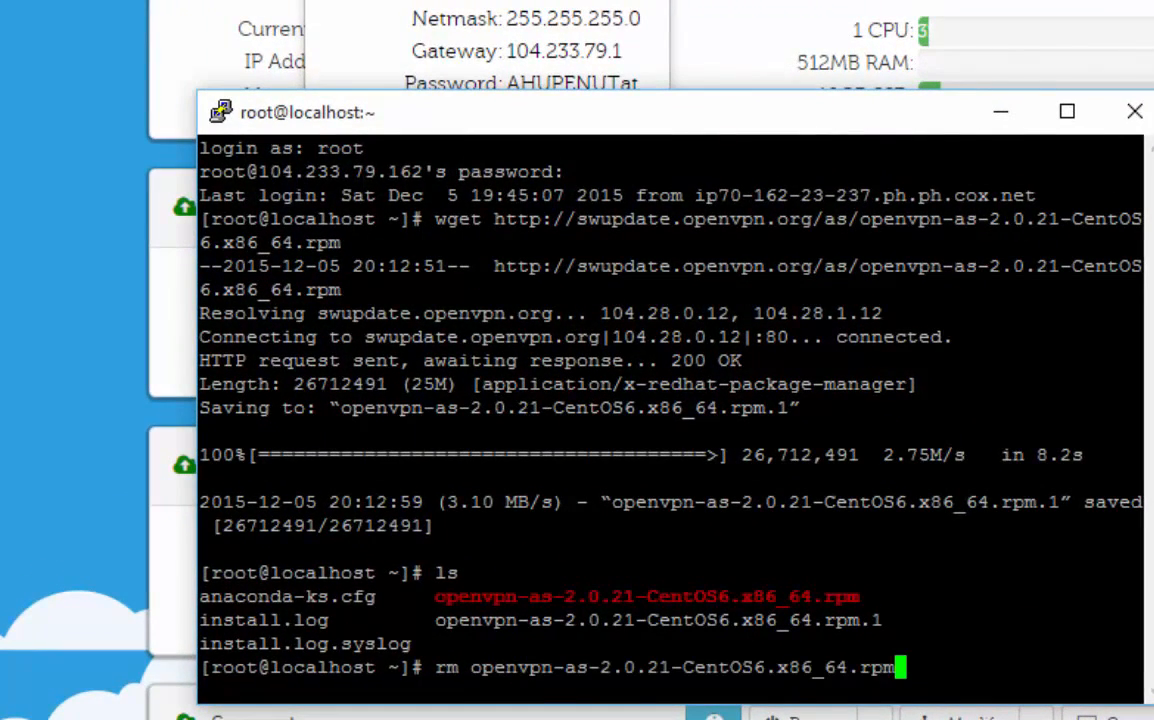
{"action": "type", "text": ".1"}
{"action": "key", "text": "Return"}
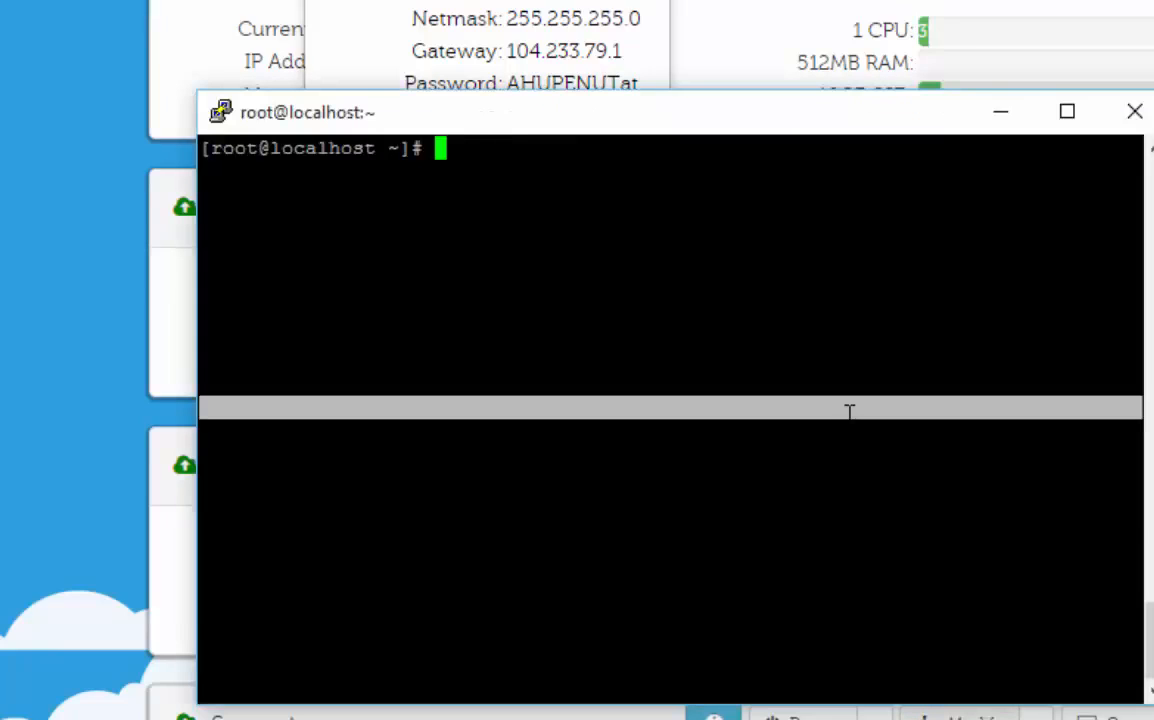
Step: Install openvpn-as-2.0.21-CentOS6.x86_64.rpm with yum and accept the transaction with y
{"action": "type", "text": "yum "}
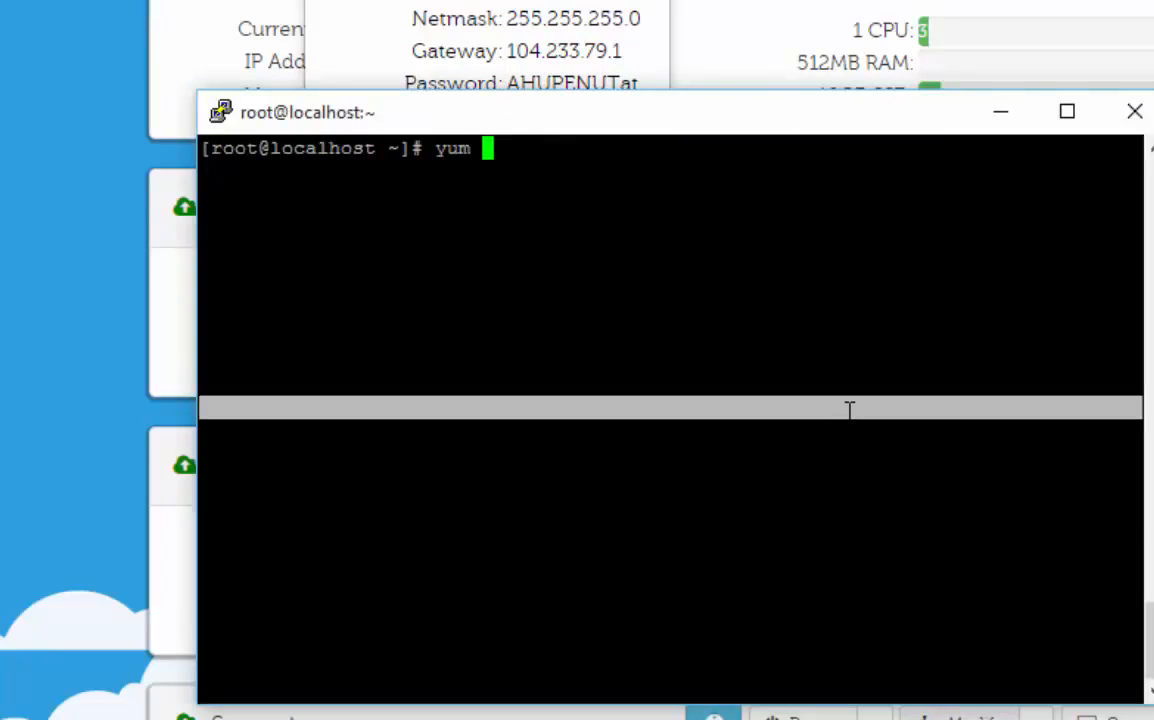
{"action": "type", "text": "in"}
{"action": "key", "text": "Tab"}
{"action": "key", "text": "BackSpace"}
{"action": "key", "text": "BackSpace"}
{"action": "key", "text": "BackSpace"}
{"action": "key", "text": "BackSpace"}
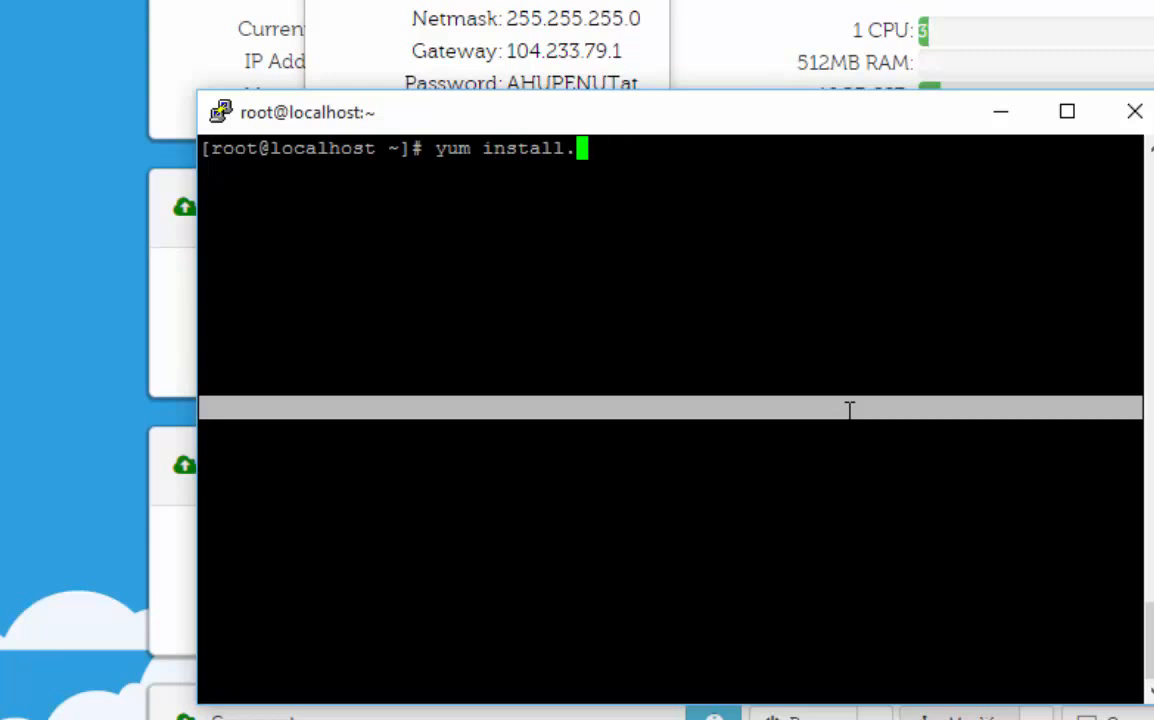
{"action": "type", "text": "o"}
{"action": "key", "text": "Tab"}
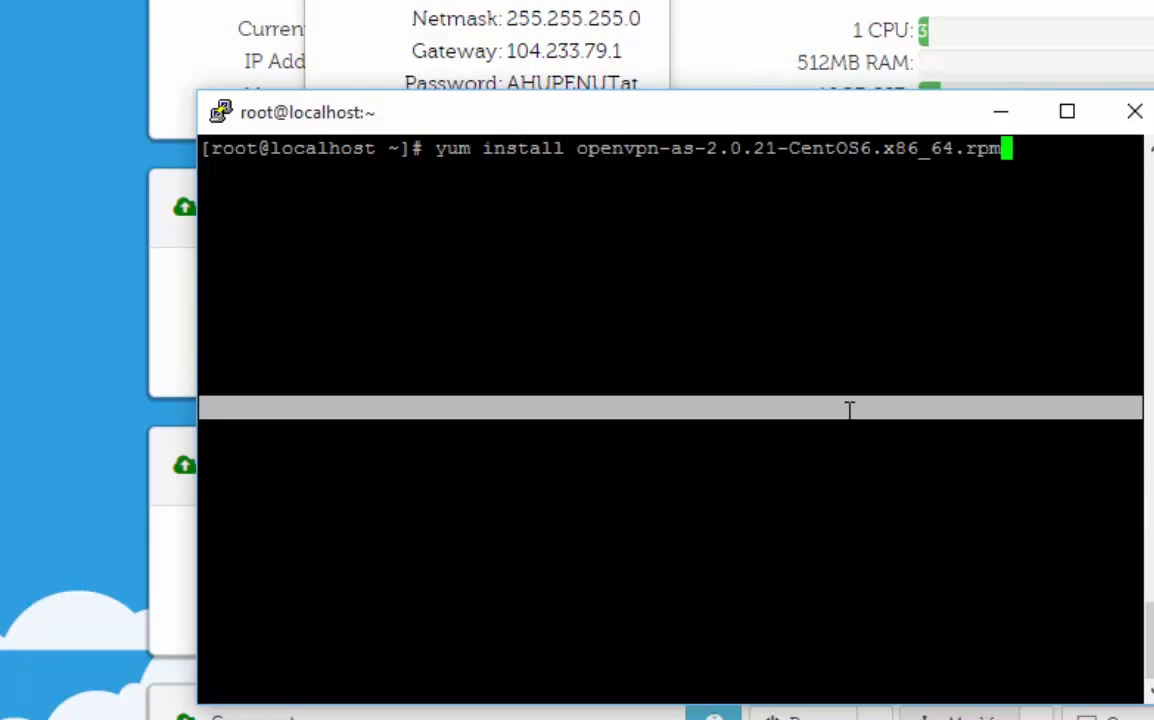
{"action": "key", "text": "Return"}
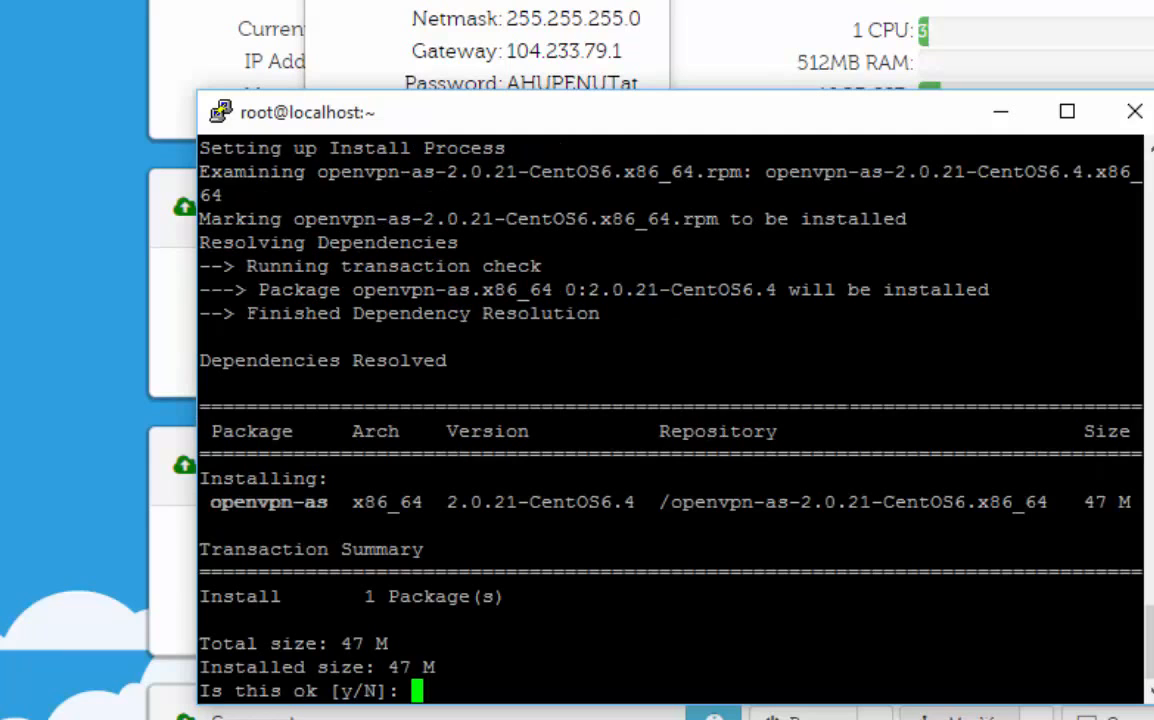
{"action": "type", "text": "y"}
{"action": "key", "text": "Return"}
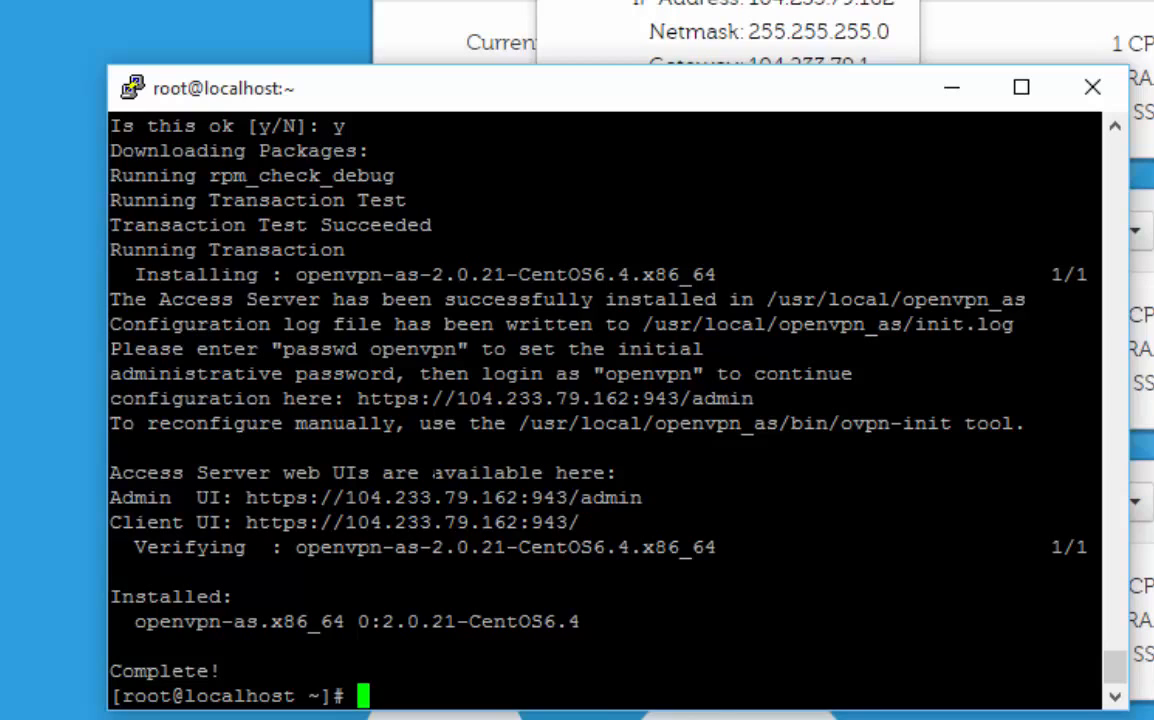
Step: Examine the installer's notes on setting the initial administrative password and on the admin configuration address
{"action": "left_click_drag", "start_coordinate": [149, 325], "coordinate": [320, 301]}
{"action": "double_click", "coordinate": [530, 399]}
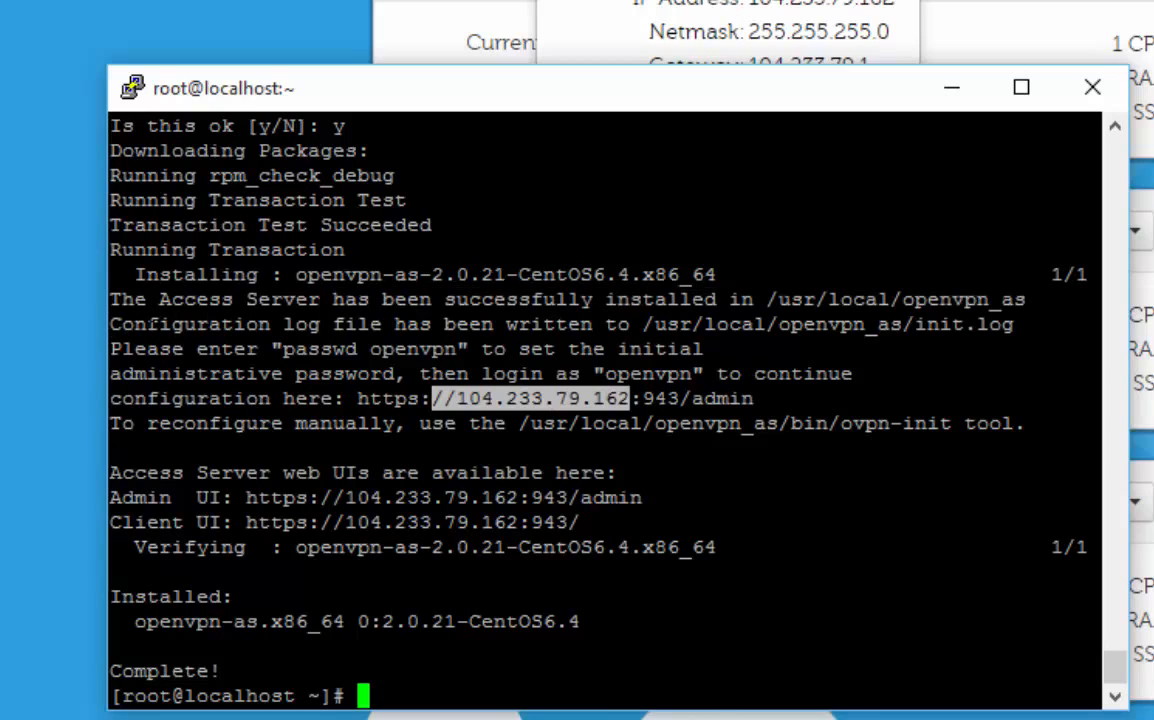
{"action": "left_click", "coordinate": [140, 286]}
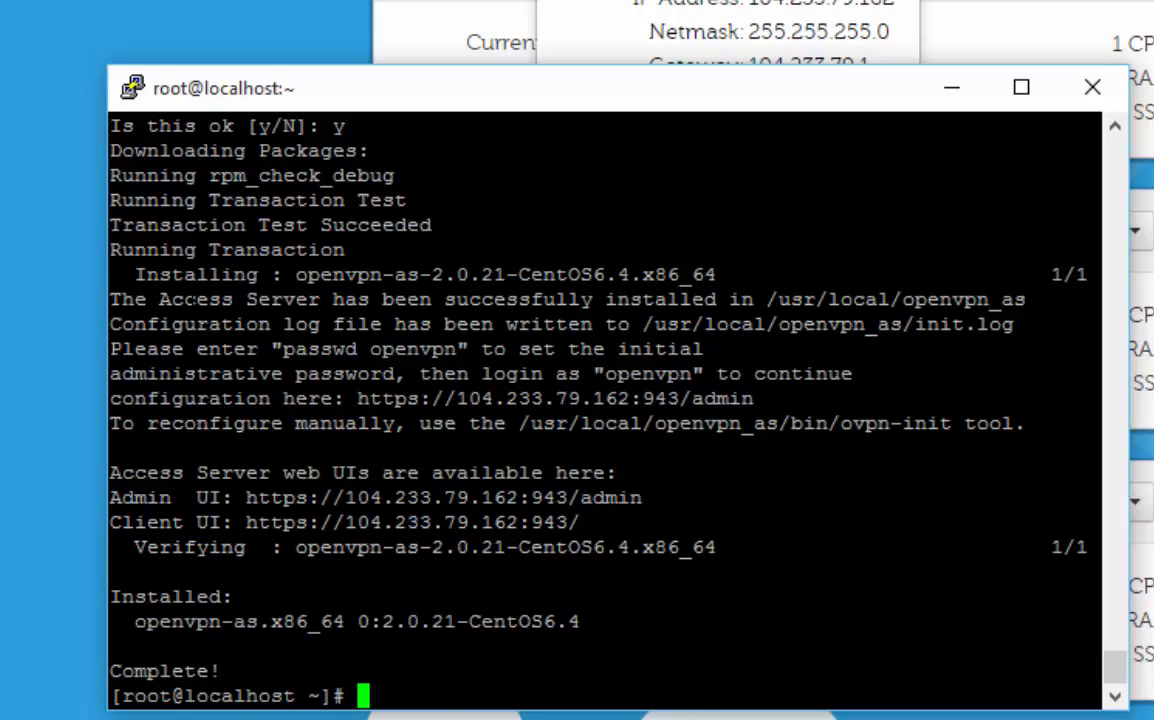
{"action": "left_click_drag", "start_coordinate": [112, 276], "coordinate": [507, 396]}
{"action": "left_click", "coordinate": [716, 401]}
{"action": "left_click_drag", "start_coordinate": [273, 349], "coordinate": [321, 349]}
{"action": "left_click", "coordinate": [346, 350]}
Step: Set a new password for the openvpn user with passwd openvpn, entering and retyping the password
{"action": "type", "text": "pass"}
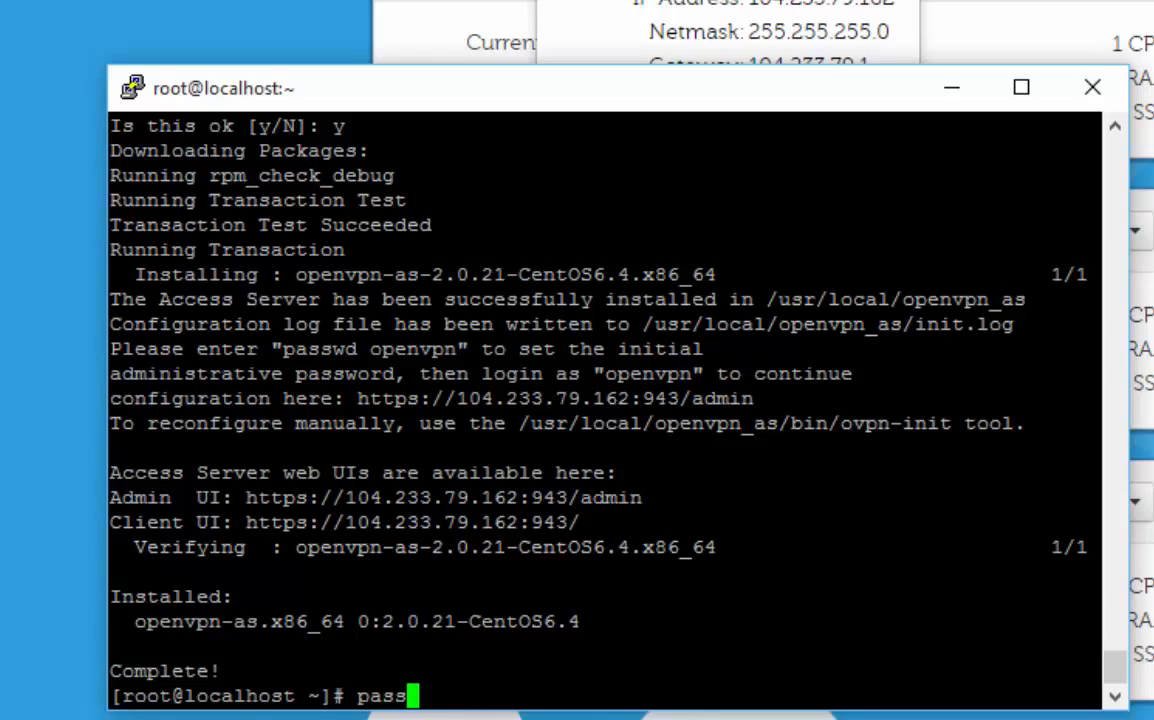
{"action": "type", "text": "w"}
{"action": "key", "text": "BackSpace"}
{"action": "type", "text": "wd "}
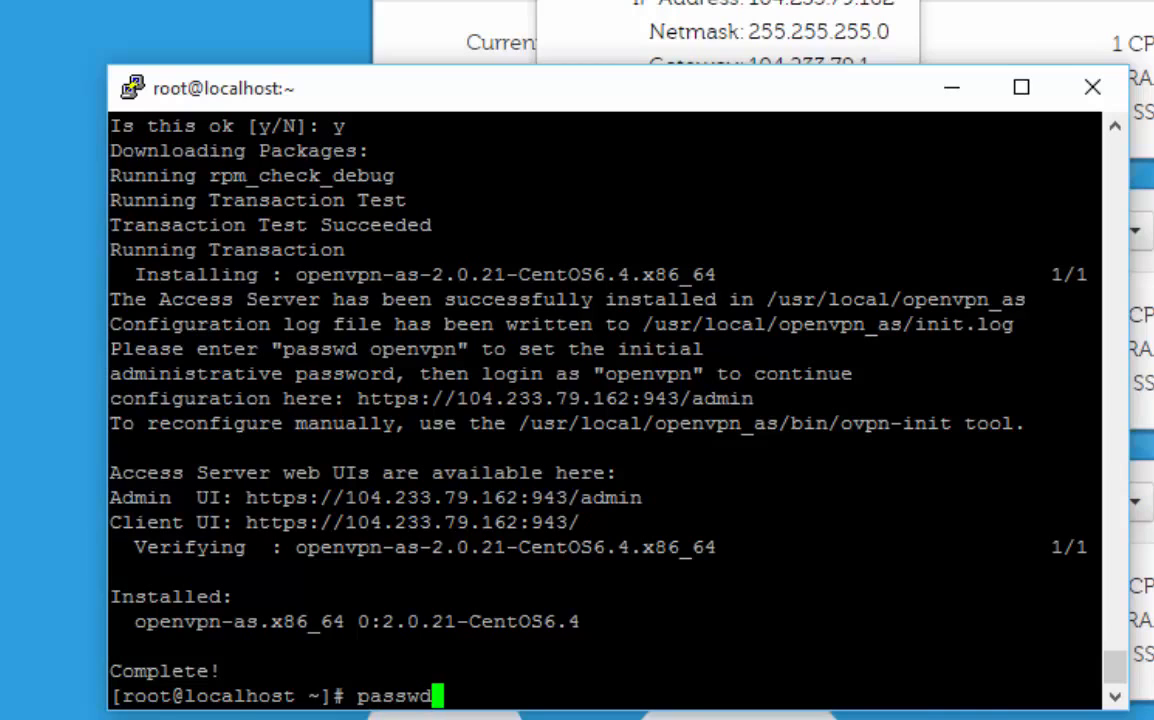
{"action": "type", "text": "open"}
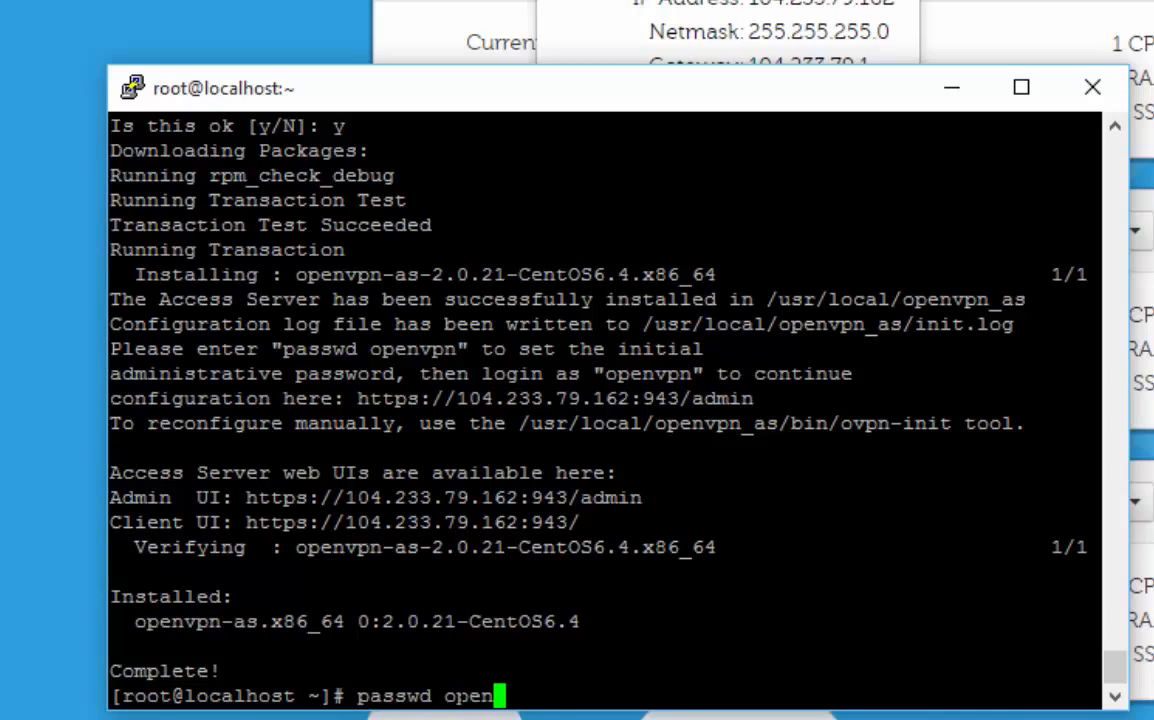
{"action": "type", "text": "vpn"}
{"action": "key", "text": "Return"}
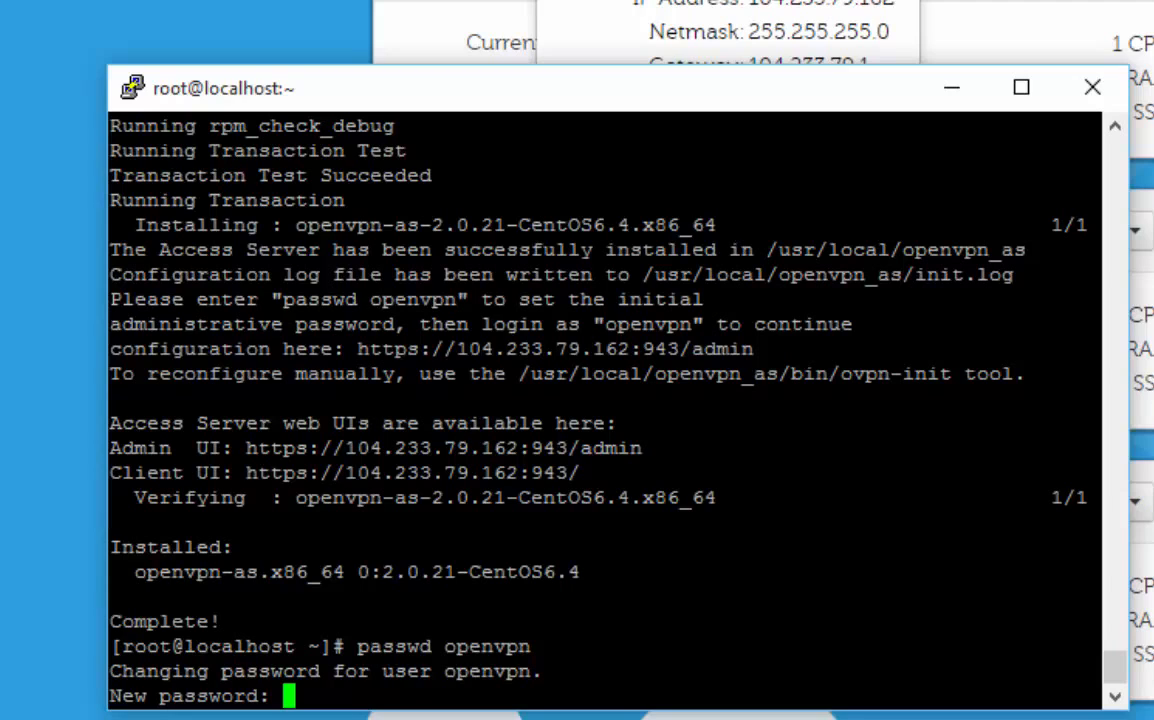
{"action": "key", "text": "Return"}
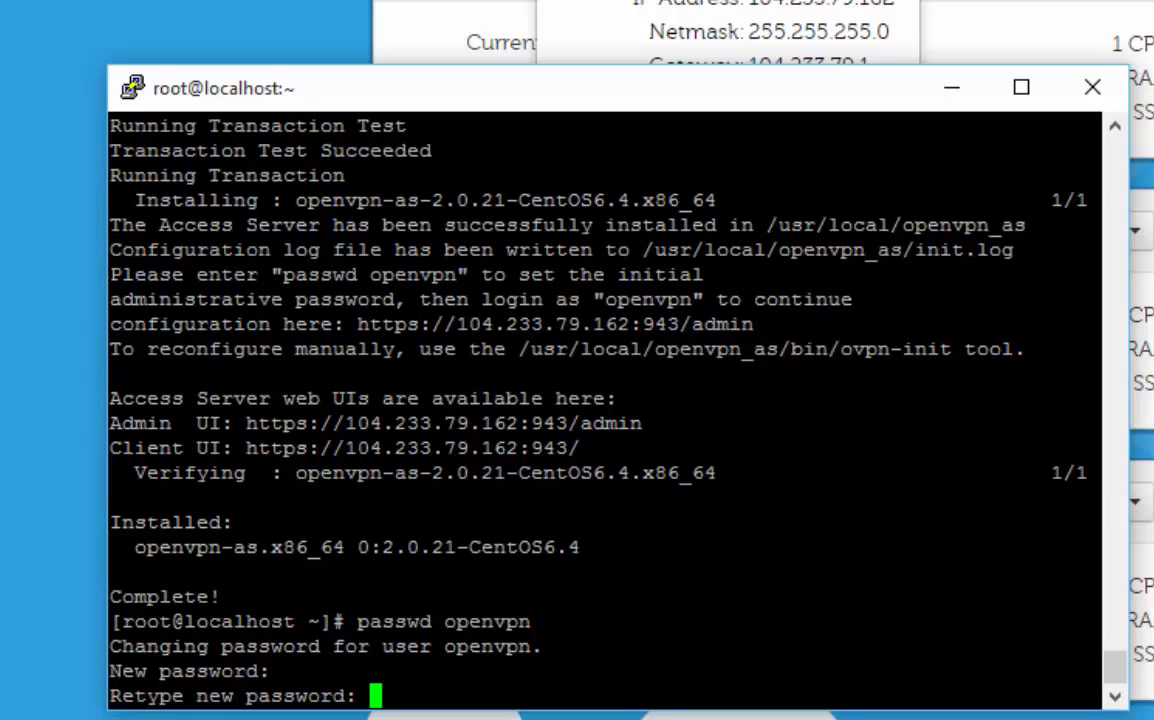
{"action": "key", "text": "Return"}
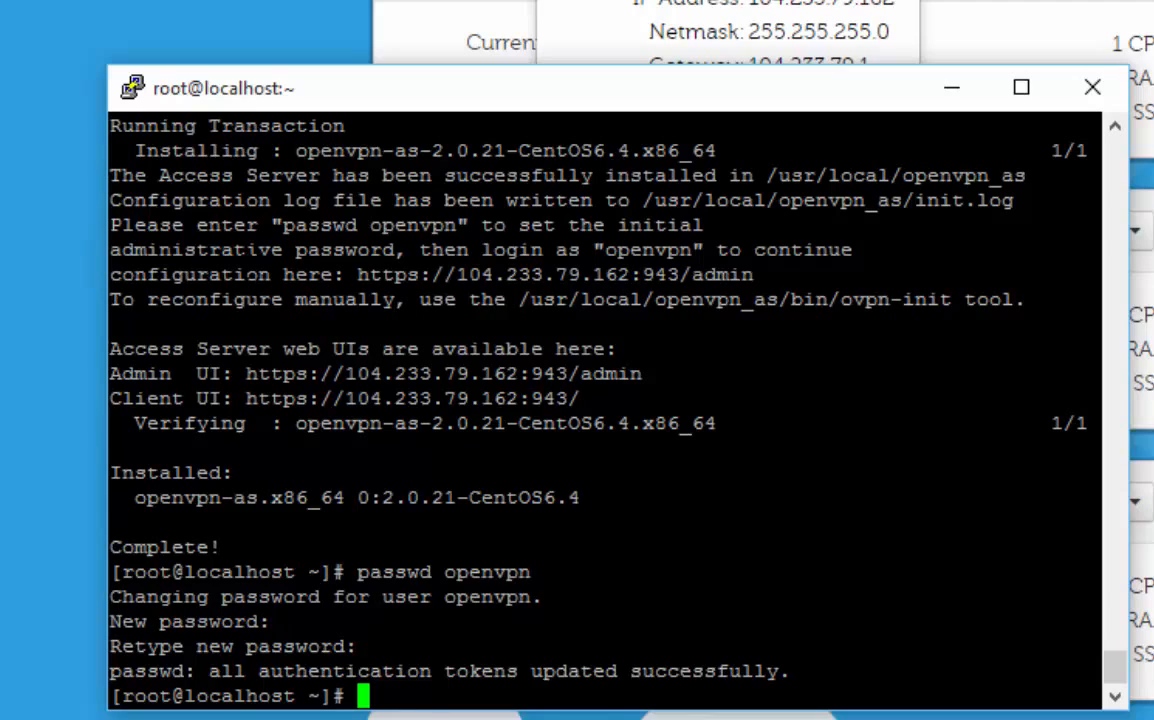
Step: Highlight the admin configuration address in the terminal and move the new-tab browser window so both addresses can be compared
{"action": "left_click_drag", "start_coordinate": [345, 274], "coordinate": [753, 274]}
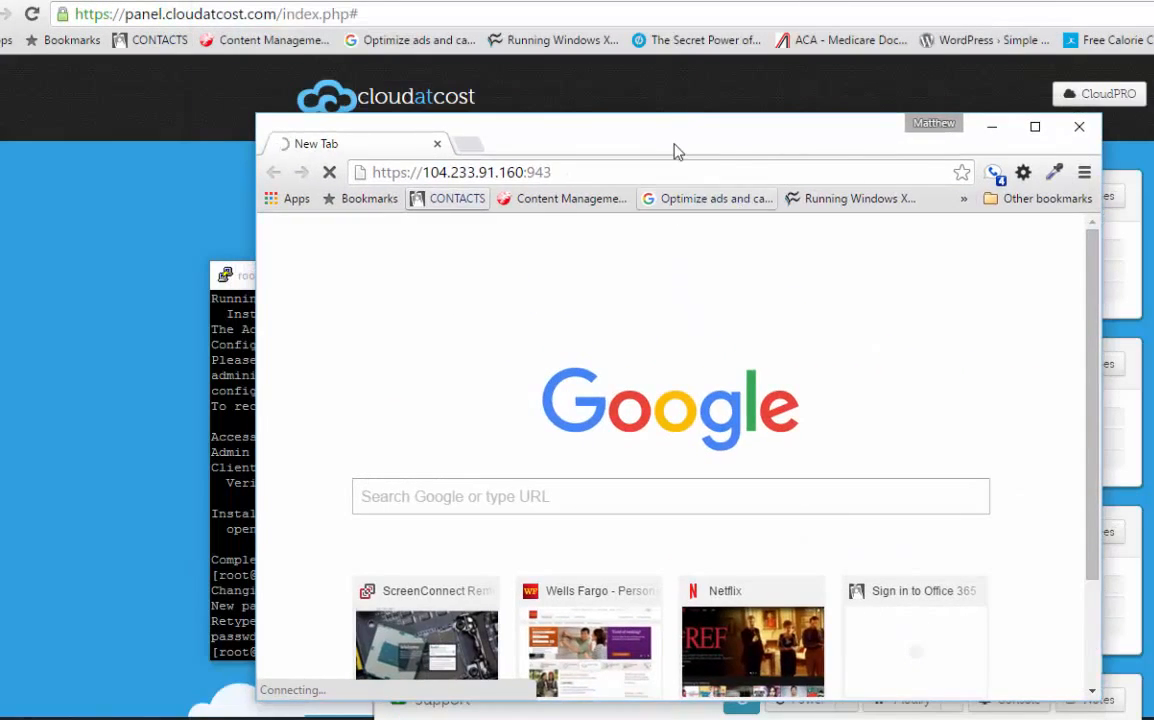
{"action": "left_click_drag", "start_coordinate": [675, 149], "coordinate": [836, 572]}
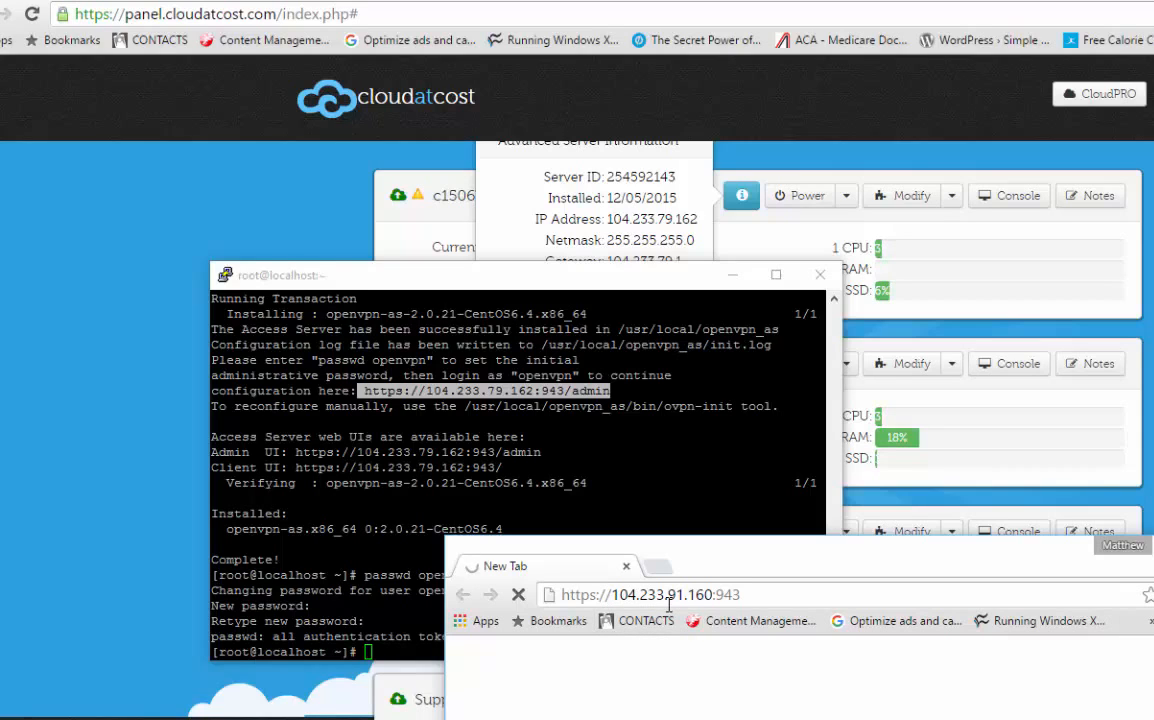
{"action": "left_click", "coordinate": [521, 598]}
{"action": "left_click", "coordinate": [665, 596]}
{"action": "left_click", "coordinate": [660, 596]}
{"action": "key", "text": "BackSpace"}
{"action": "key", "text": "BackSpace"}
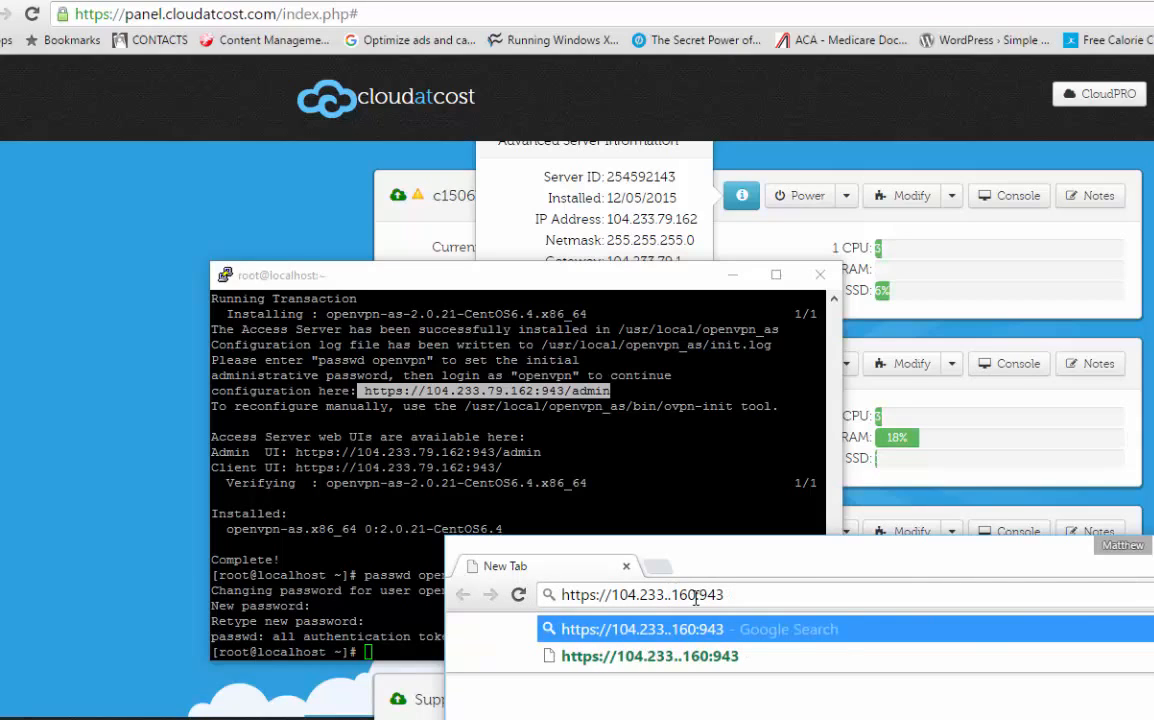
{"action": "type", "text": "79"}
{"action": "key", "text": "Right"}
{"action": "key", "text": "Right"}
{"action": "key", "text": "Right"}
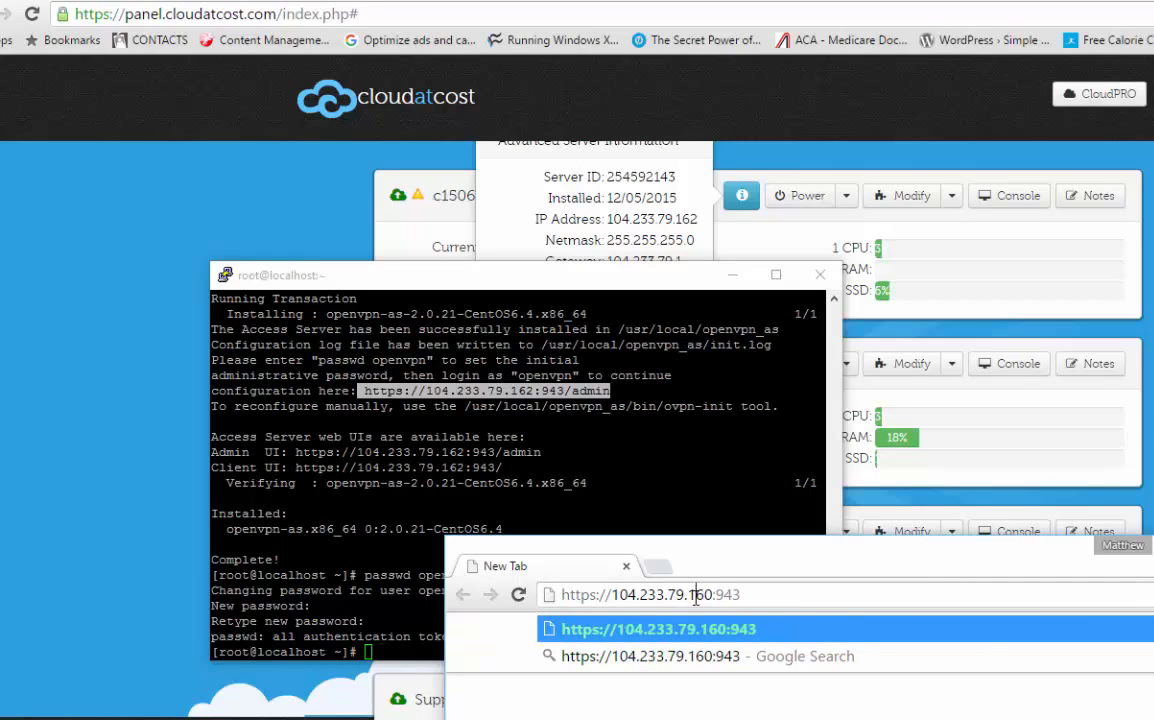
{"action": "key", "text": "BackSpace"}
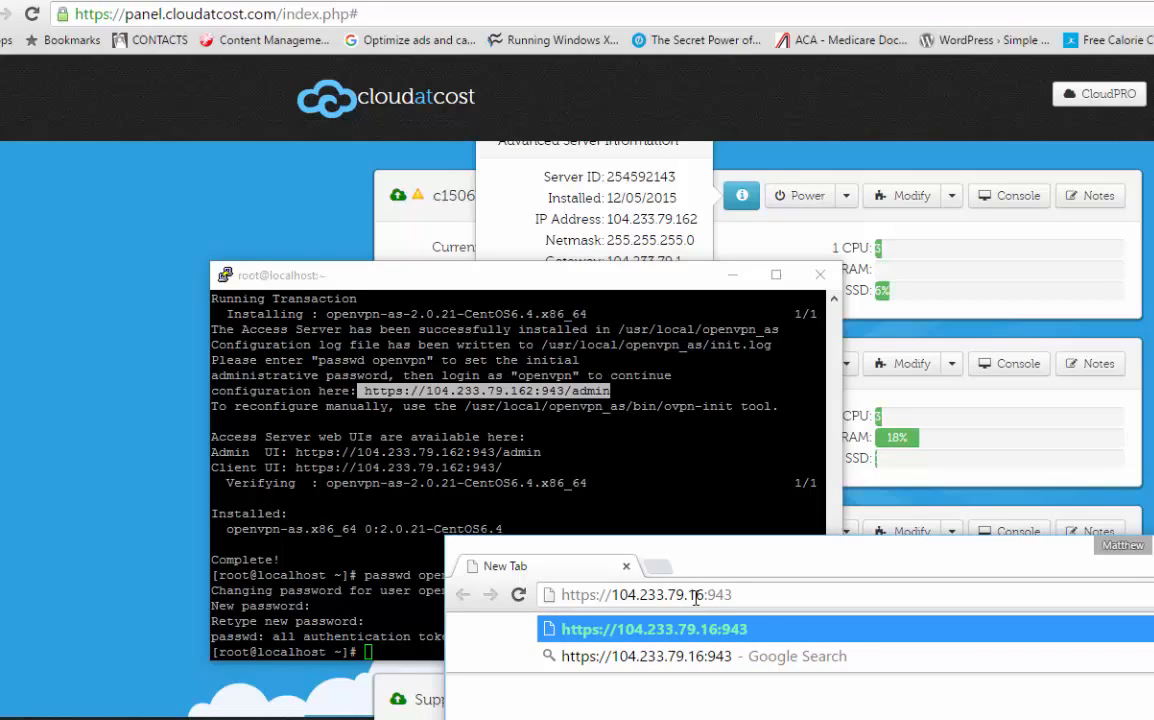
{"action": "type", "text": "2:943"}
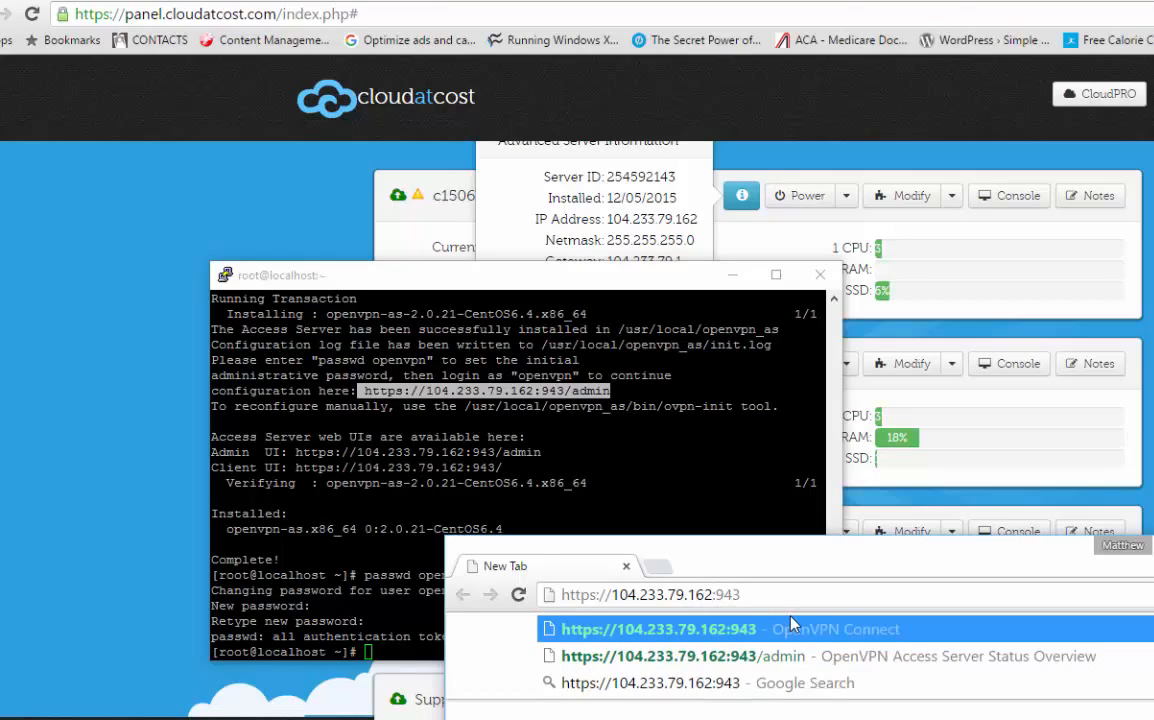
{"action": "type", "text": "/admin"}
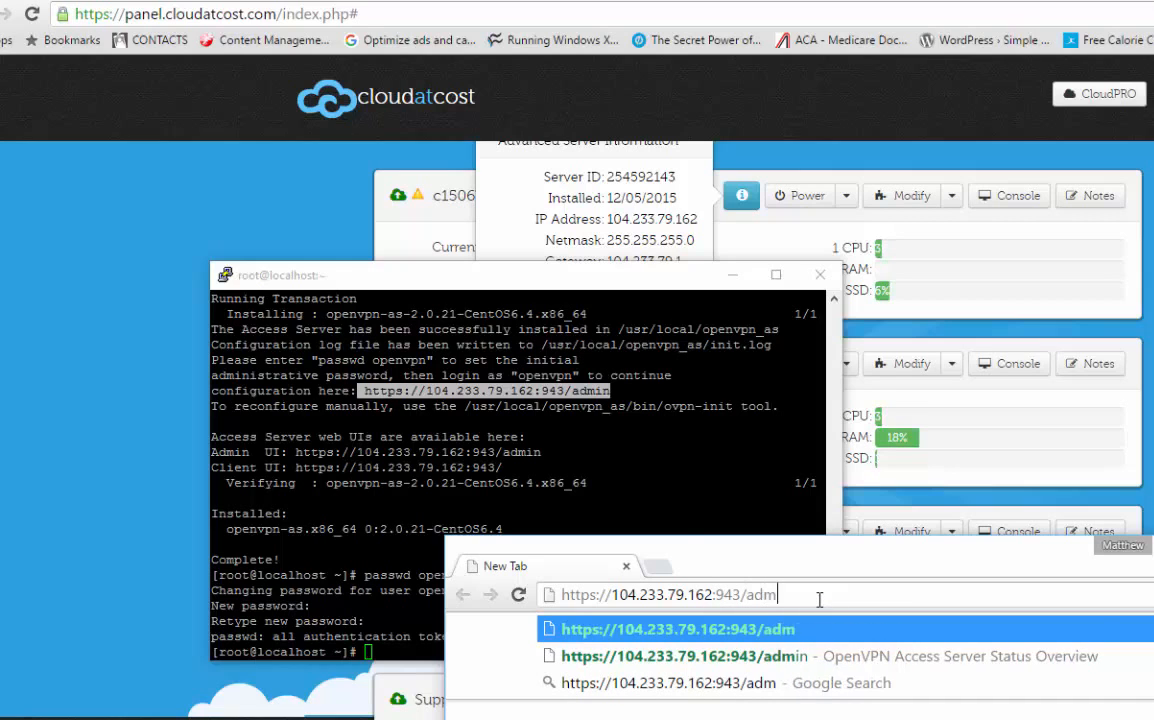
{"action": "key", "text": "Return"}
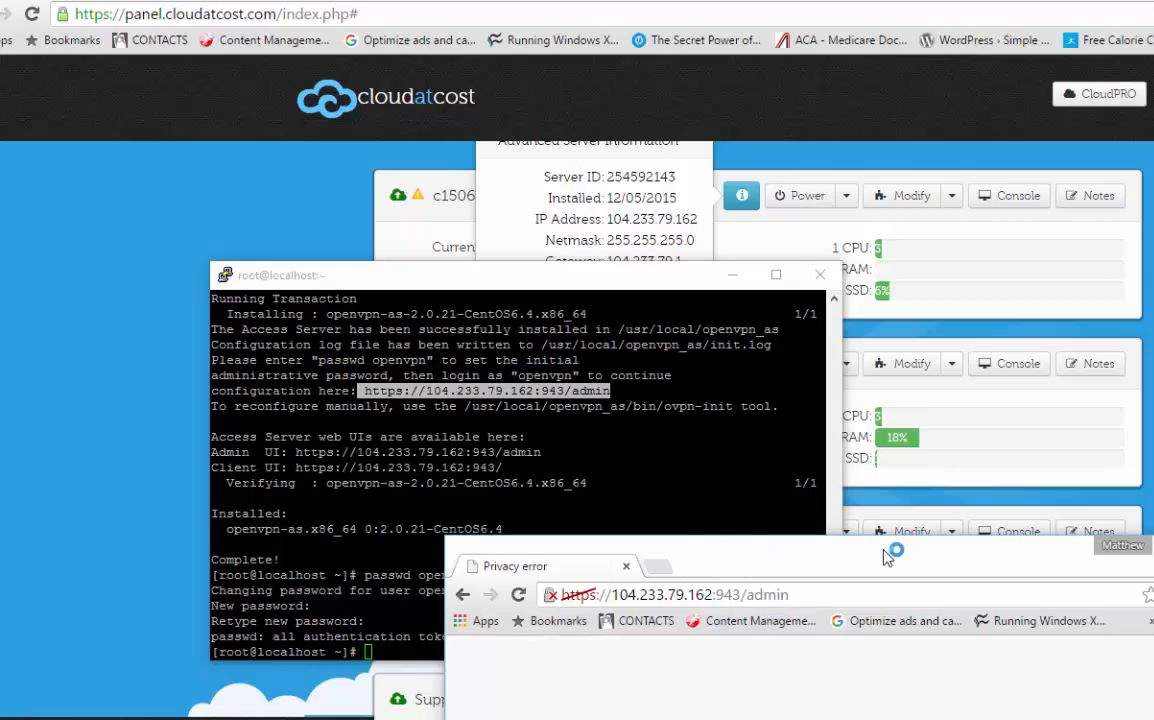
Step: Maximize the browser window and bypass the privacy warning by proceeding to 104.233.79.162 (unsafe)
{"action": "left_click_drag", "start_coordinate": [882, 551], "coordinate": [791, 196]}
{"action": "double_click", "coordinate": [995, 192]}
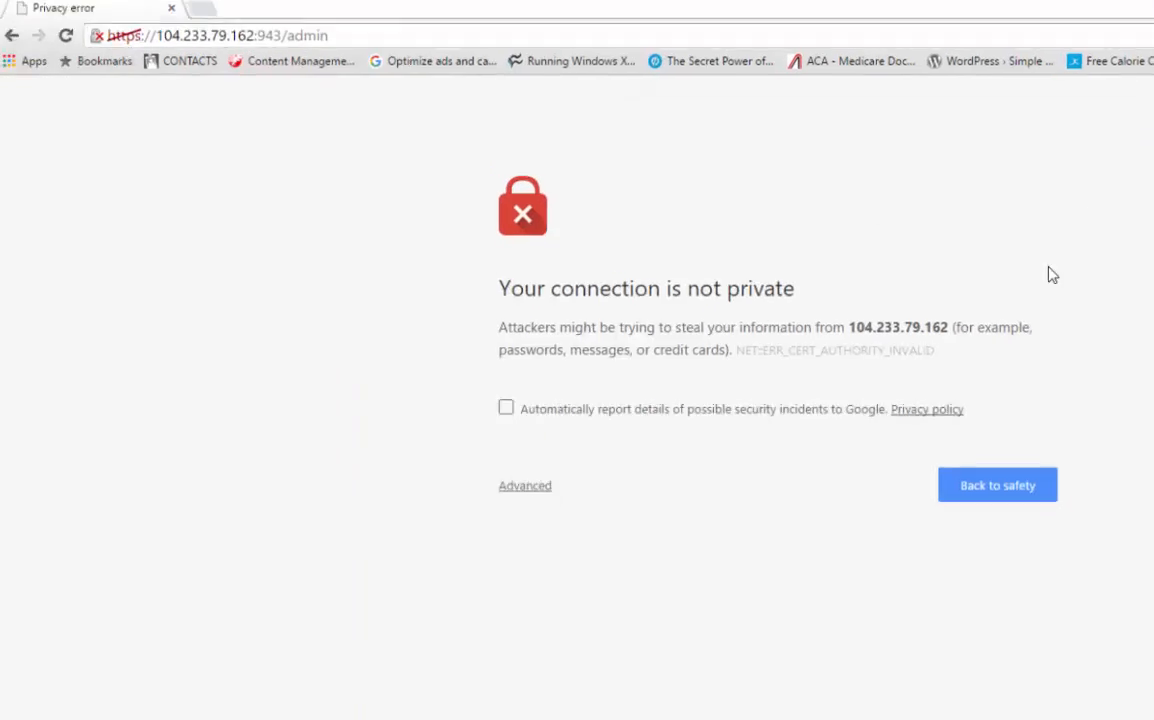
{"action": "left_click", "coordinate": [522, 478]}
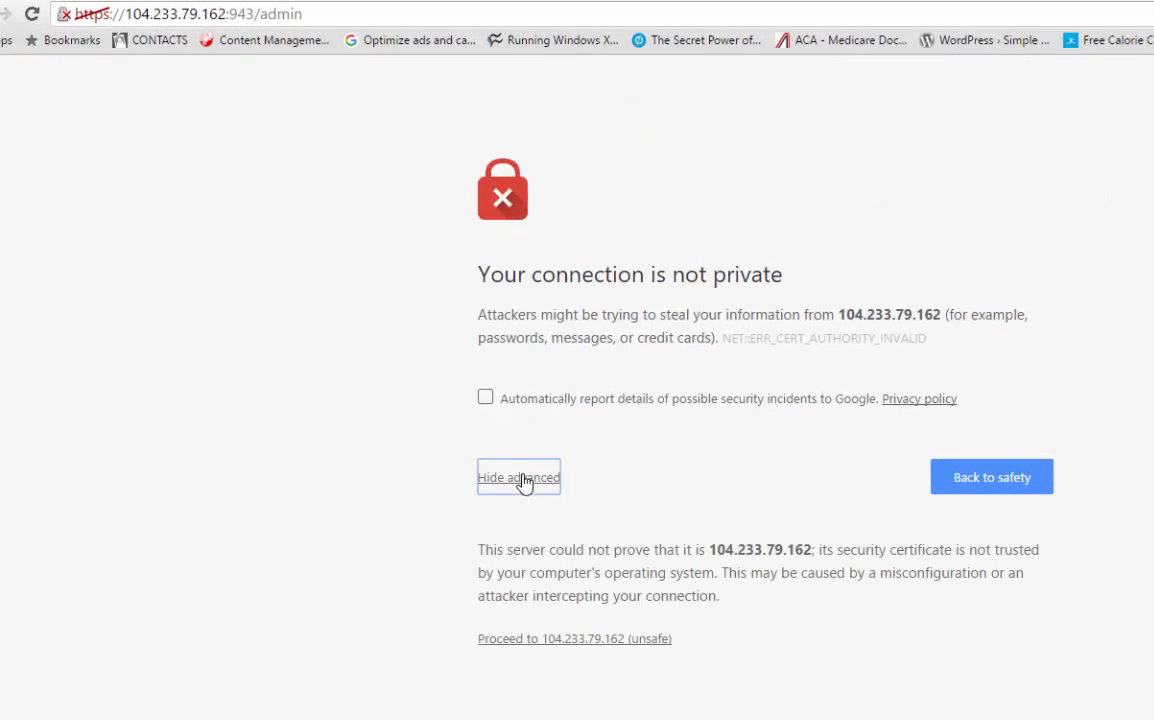
{"action": "left_click", "coordinate": [563, 642]}
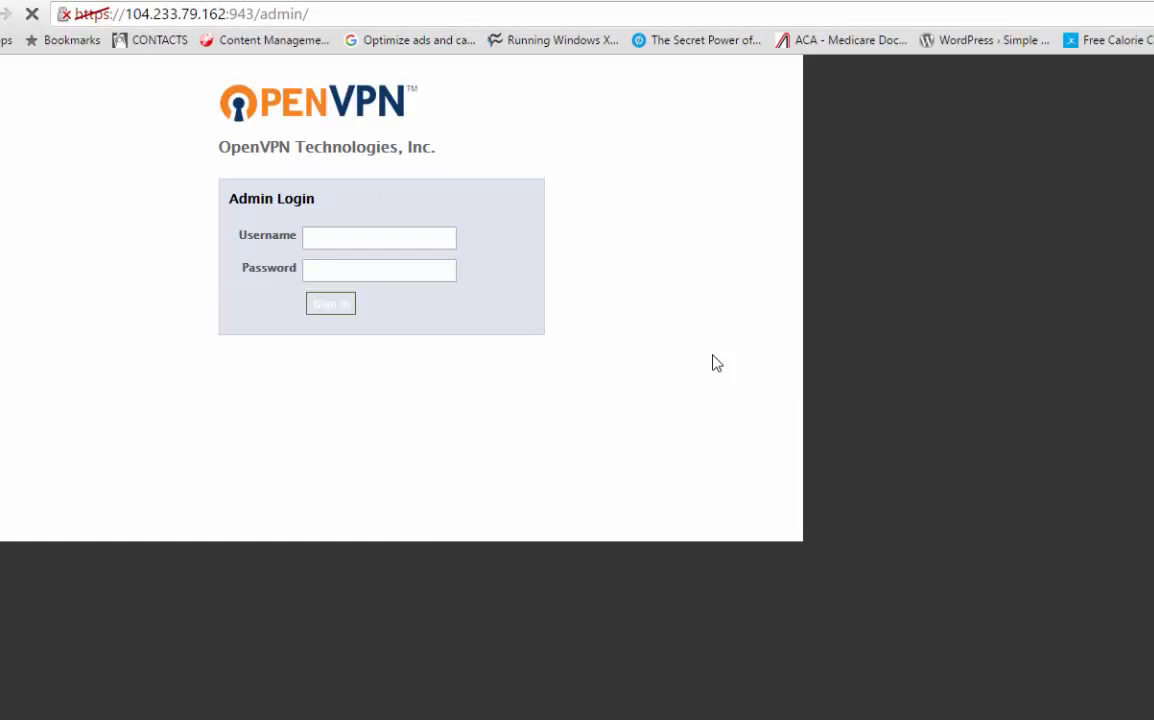
Step: Sign in to the OpenVPN Admin Login with the username openvpn and enter the account password
{"action": "left_click_drag", "start_coordinate": [689, 6], "coordinate": [956, 175]}
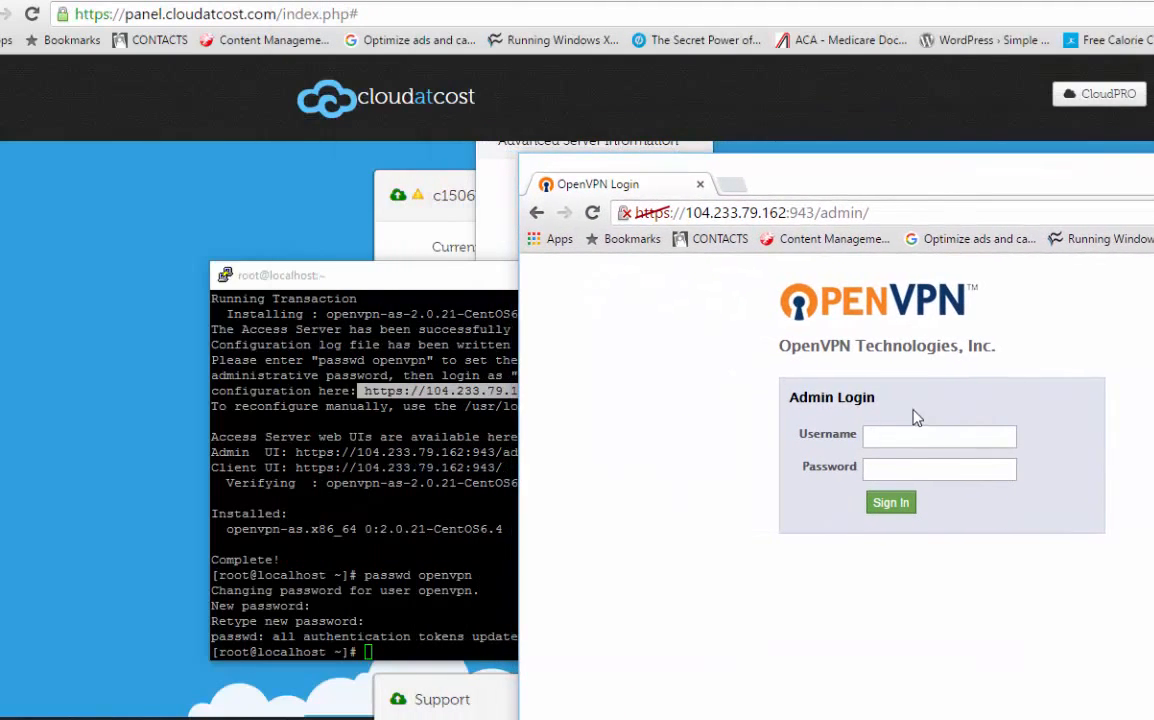
{"action": "left_click", "coordinate": [934, 435]}
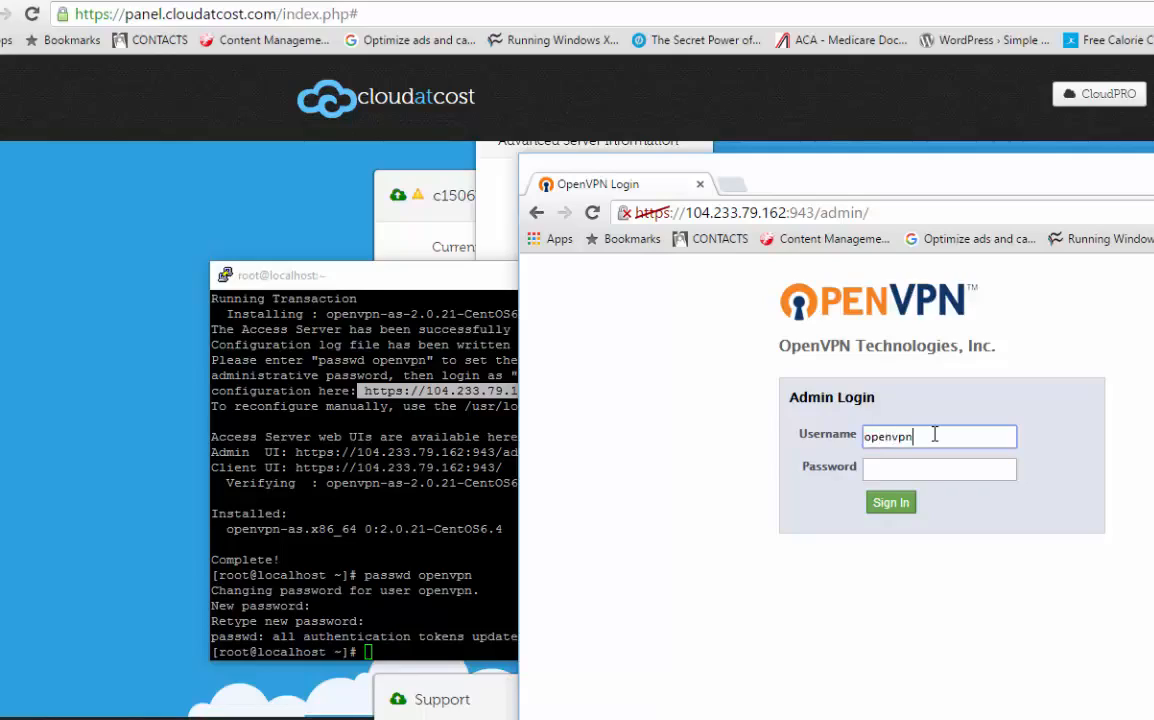
{"action": "key", "text": "Tab"}
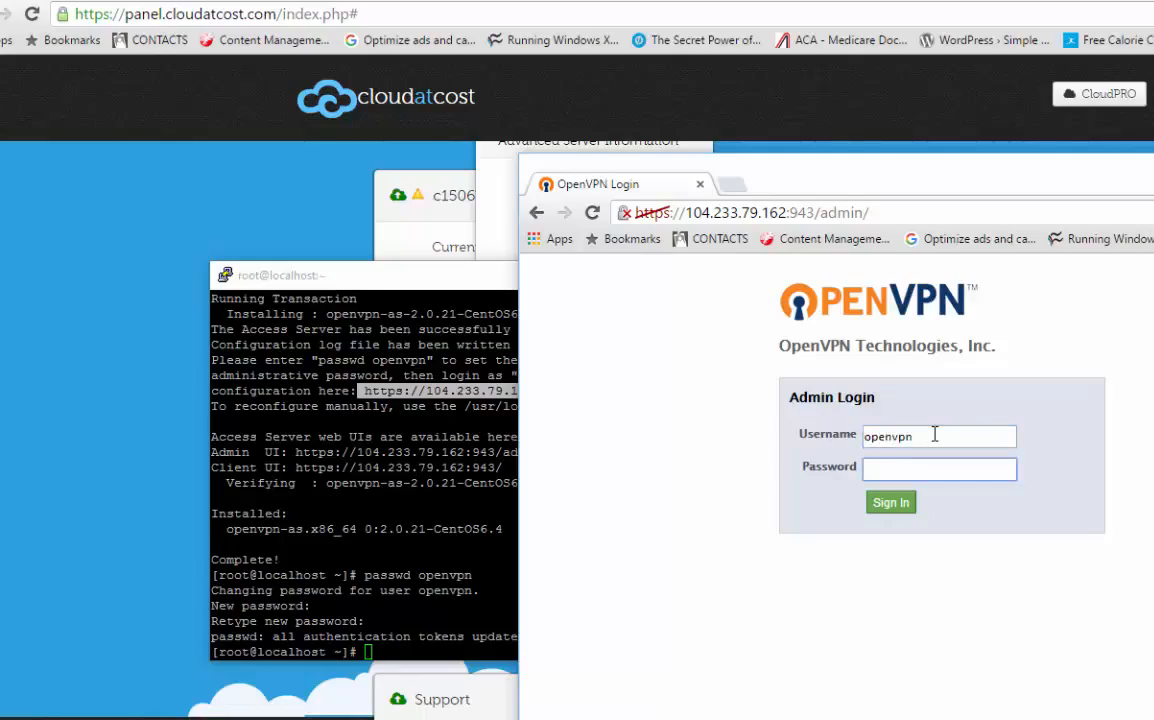
{"action": "key", "text": "Return"}
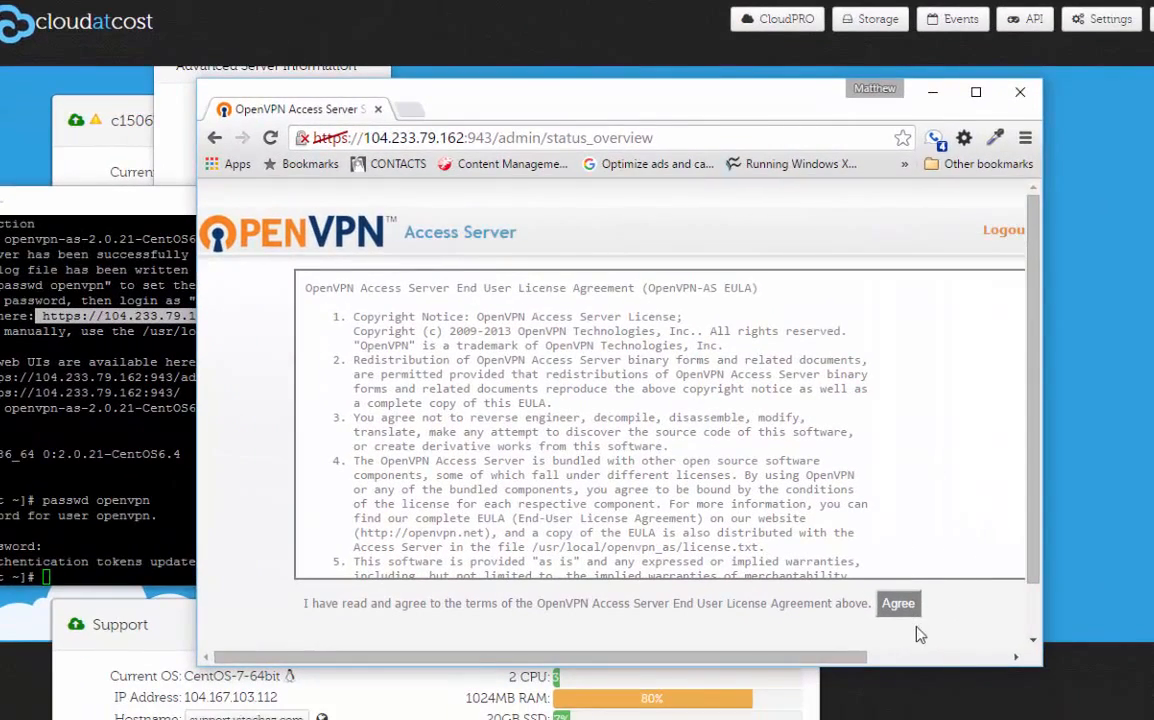
Step: Agree to the OpenVPN Access Server End User License Agreement and maximize the window on the status overview
{"action": "left_click", "coordinate": [897, 606]}
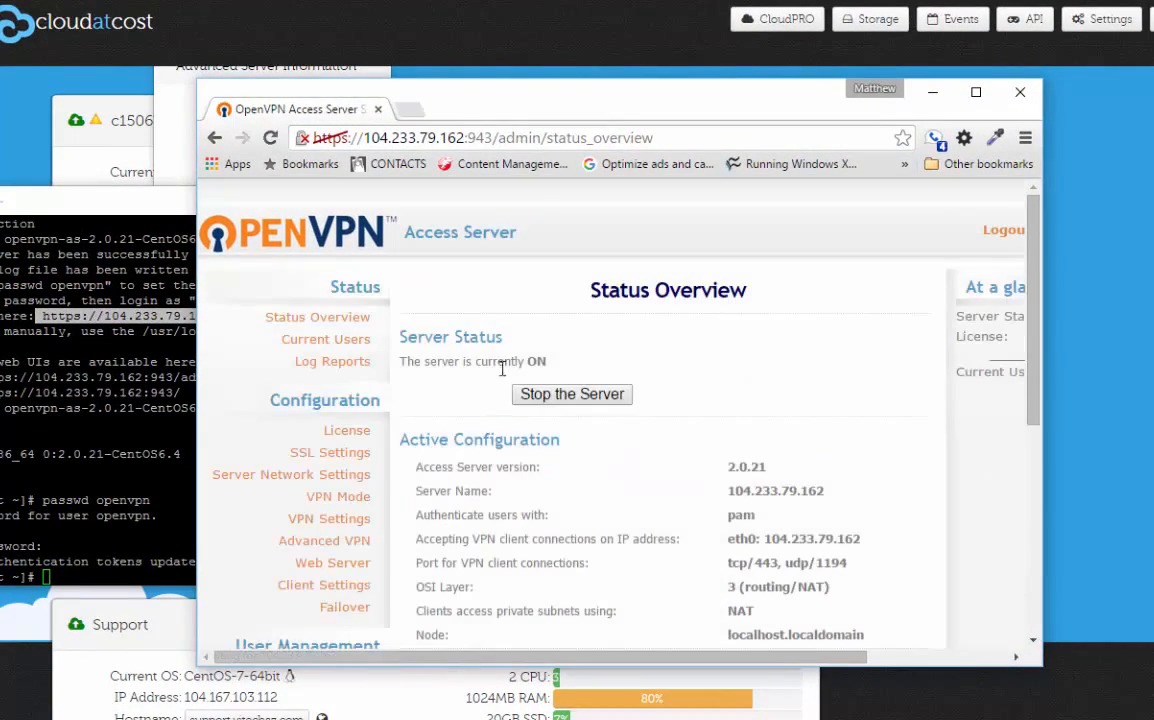
{"action": "left_click_drag", "start_coordinate": [421, 358], "coordinate": [505, 367]}
{"action": "left_click", "coordinate": [549, 361]}
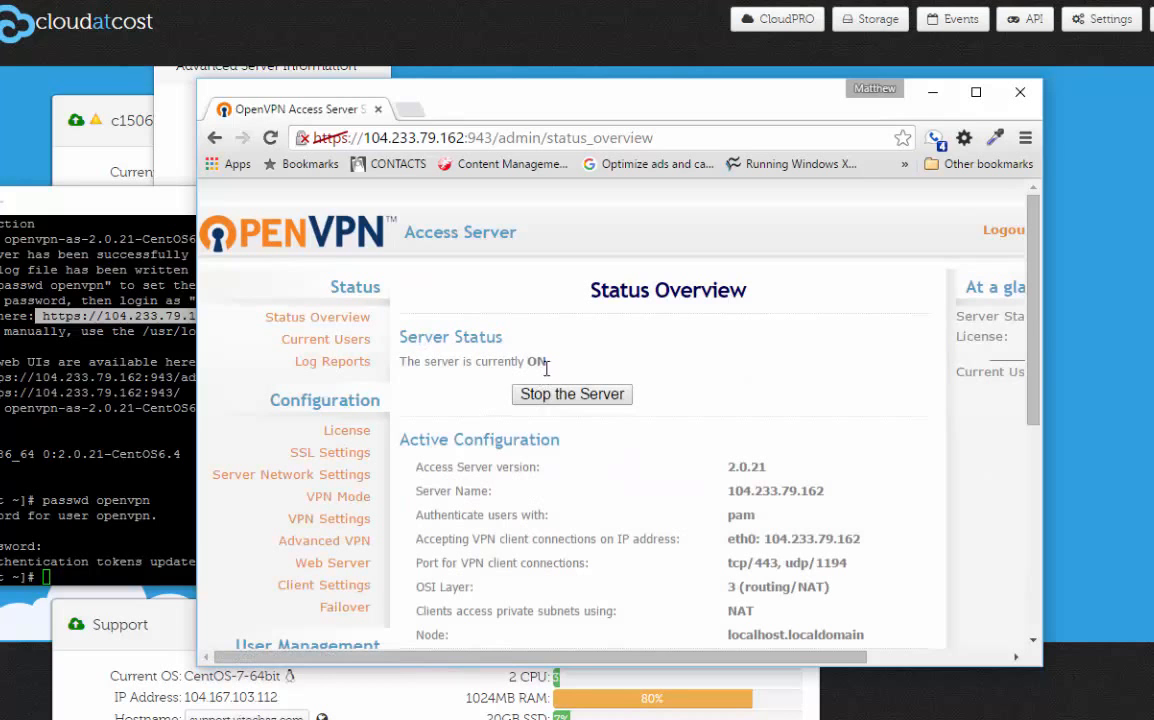
{"action": "left_click", "coordinate": [976, 91]}
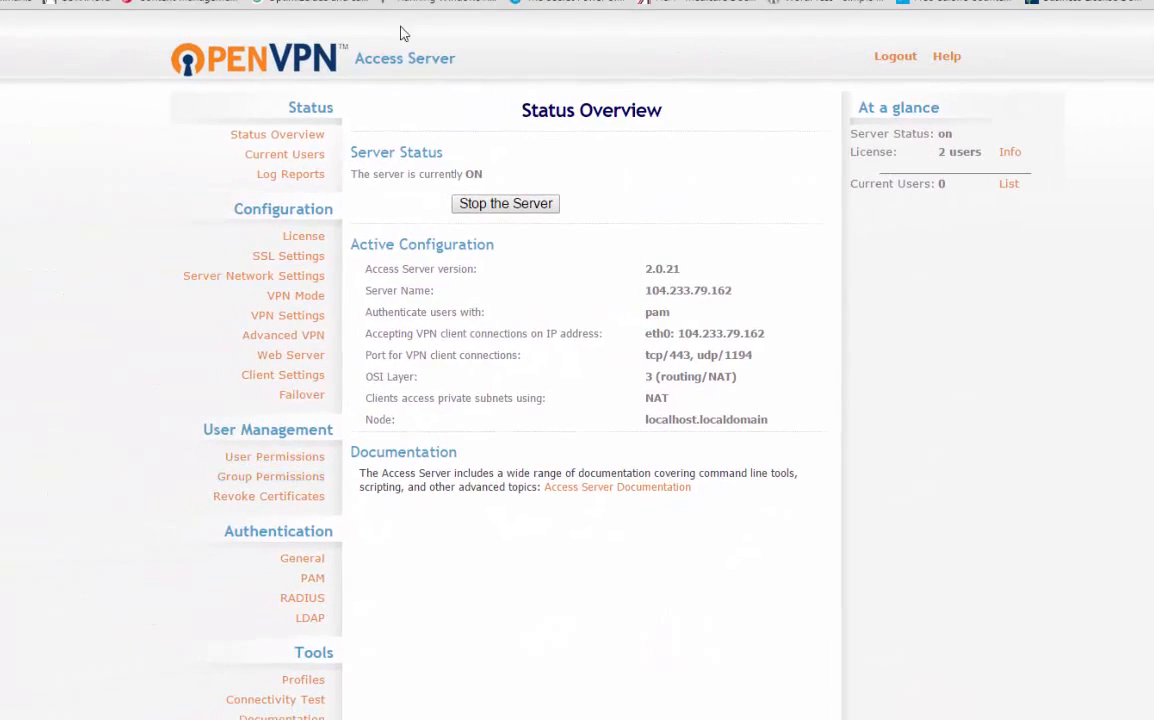
Step: Set the general user authentication method to Local and save the settings
{"action": "left_click", "coordinate": [299, 561]}
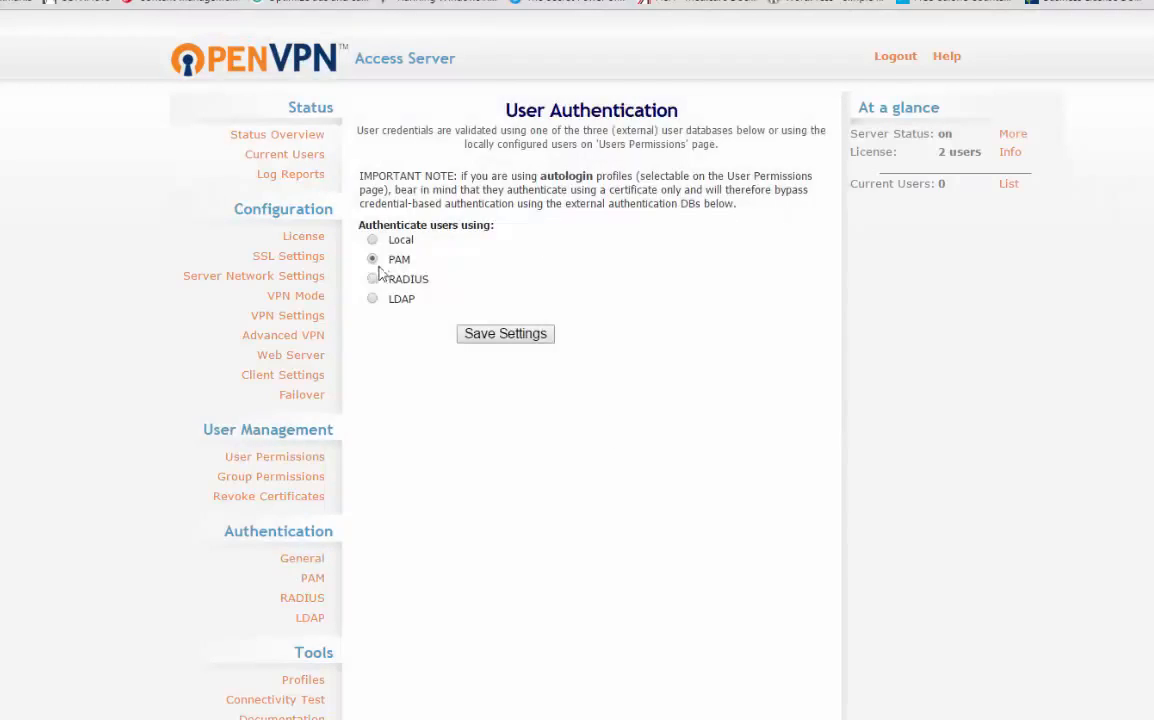
{"action": "left_click", "coordinate": [397, 244]}
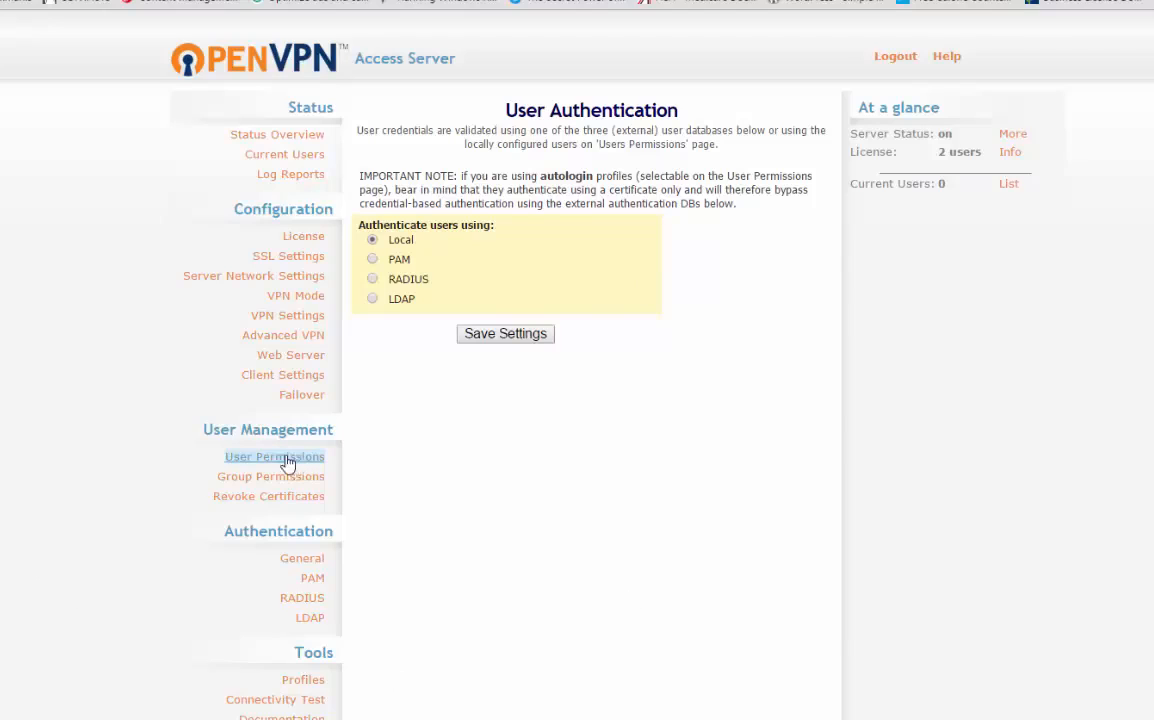
{"action": "left_click", "coordinate": [531, 337]}
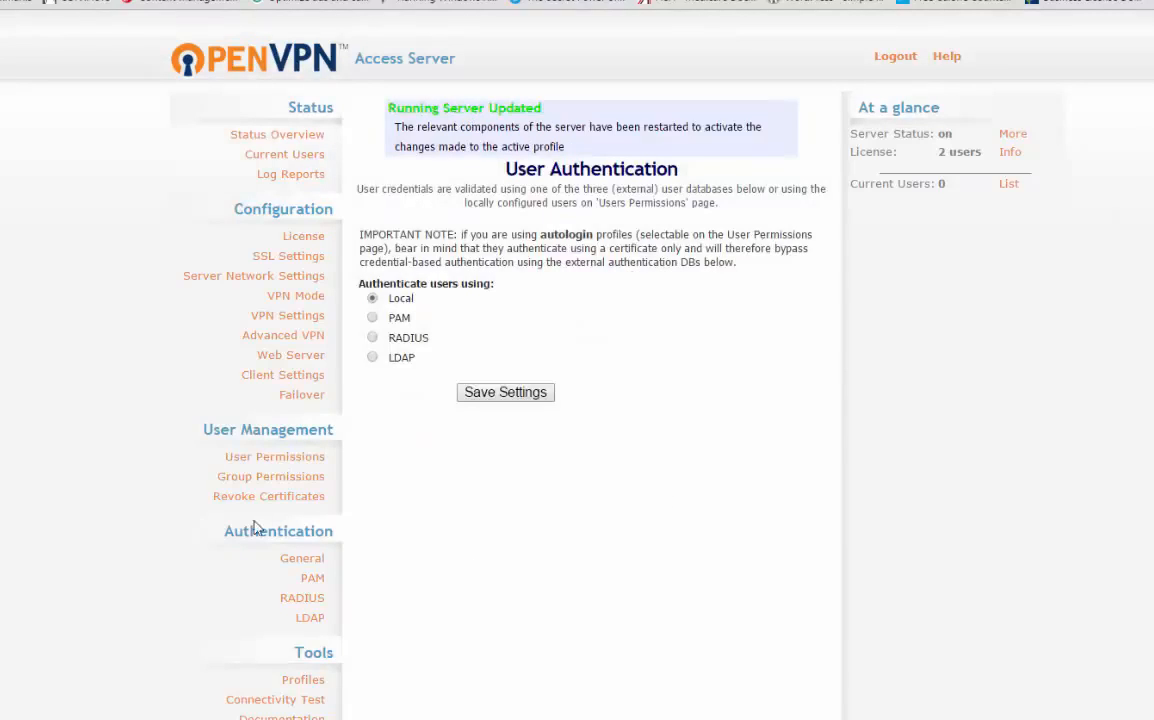
Step: Add a new username in User Permissions with auto-login allowed and save the settings
{"action": "left_click", "coordinate": [270, 460]}
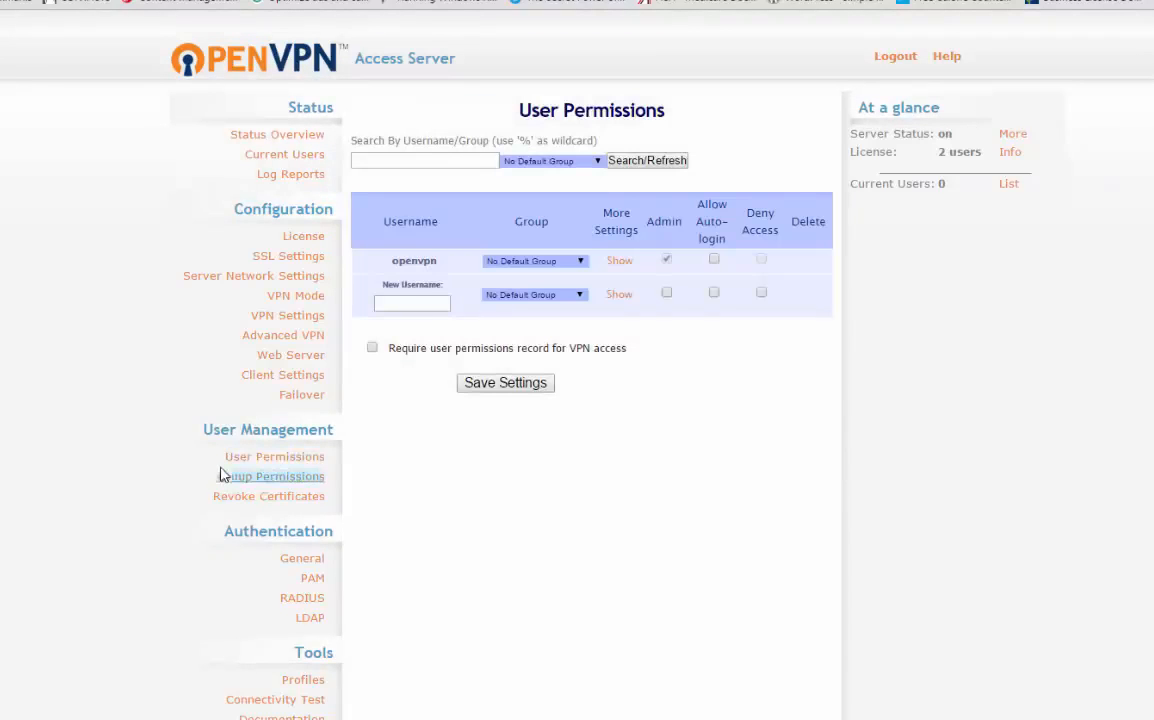
{"action": "left_click", "coordinate": [418, 303]}
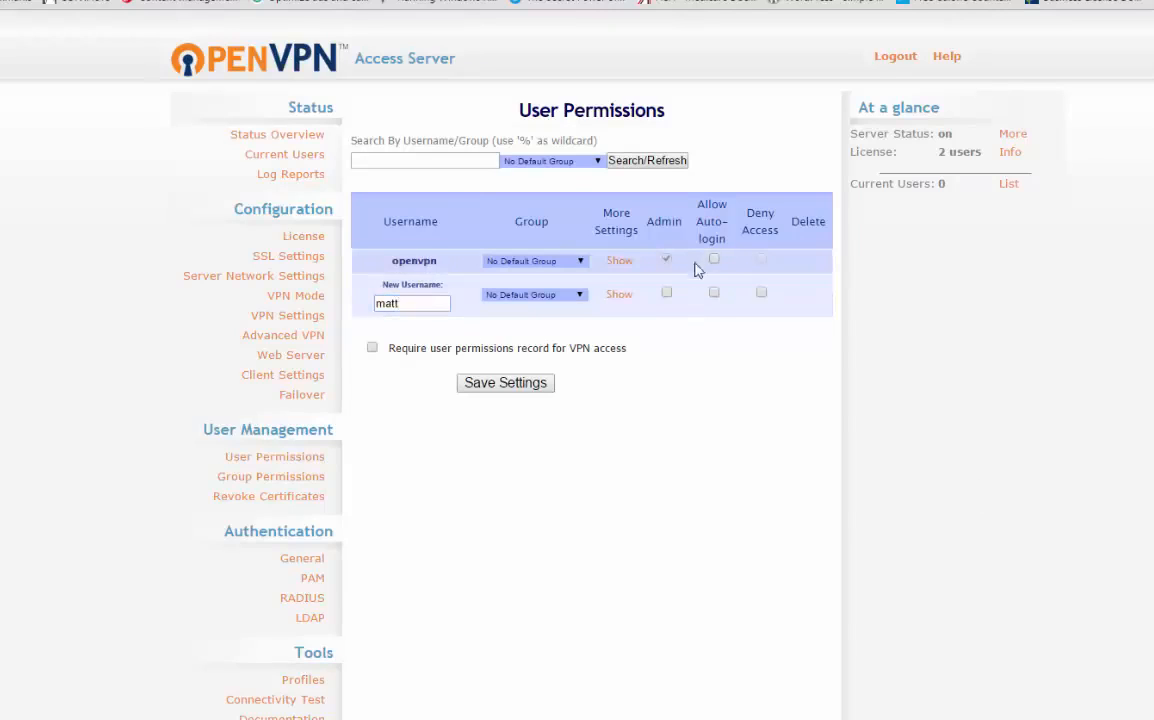
{"action": "left_click", "coordinate": [714, 292]}
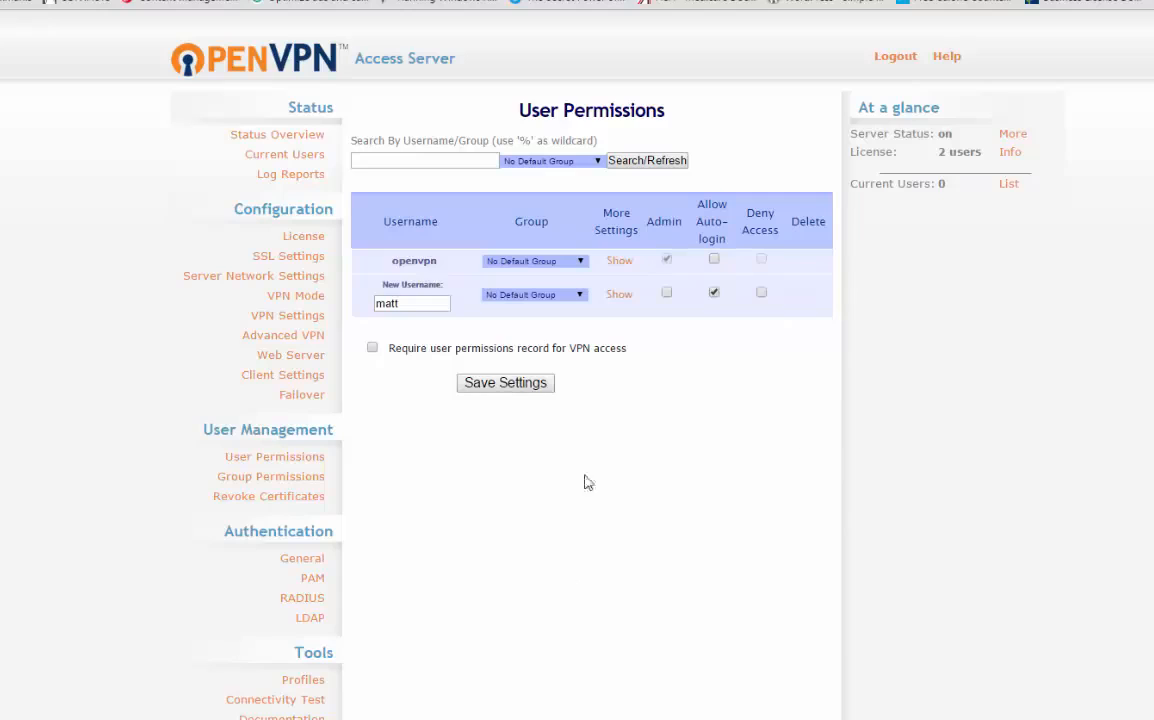
{"action": "left_click", "coordinate": [503, 388]}
{"action": "left_click", "coordinate": [472, 196]}
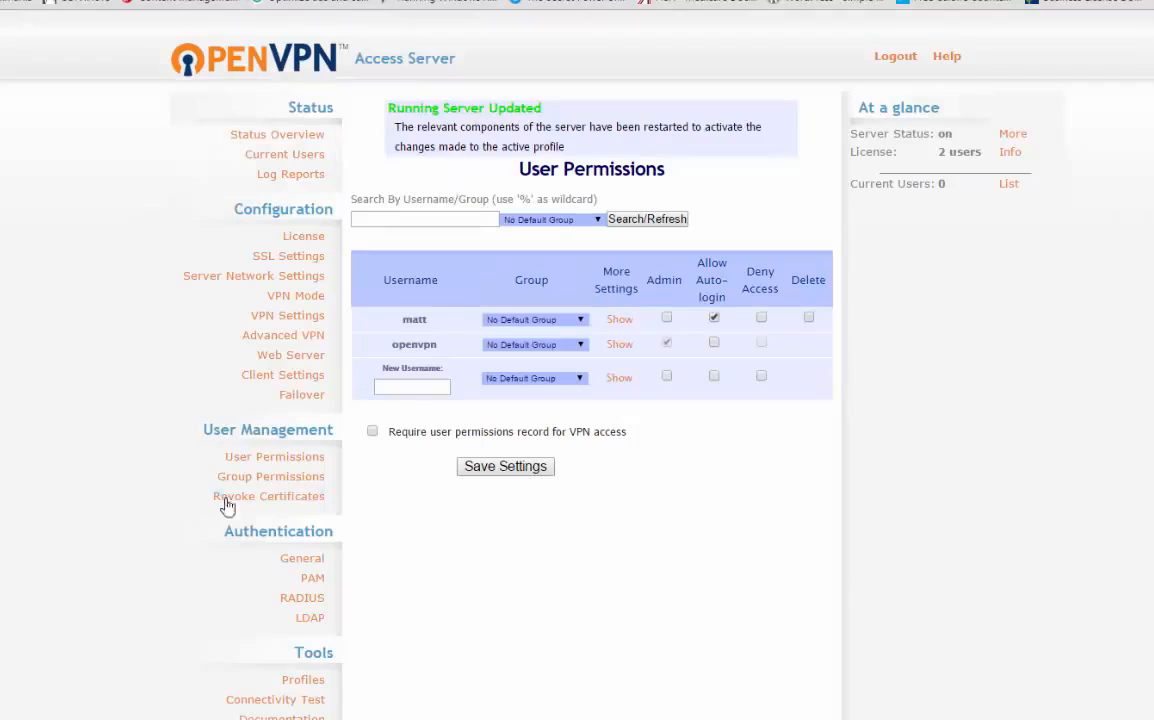
Step: Examine the concurrent user limit in the License Manager and the license entry in the at-a-glance summary
{"action": "left_click", "coordinate": [301, 237]}
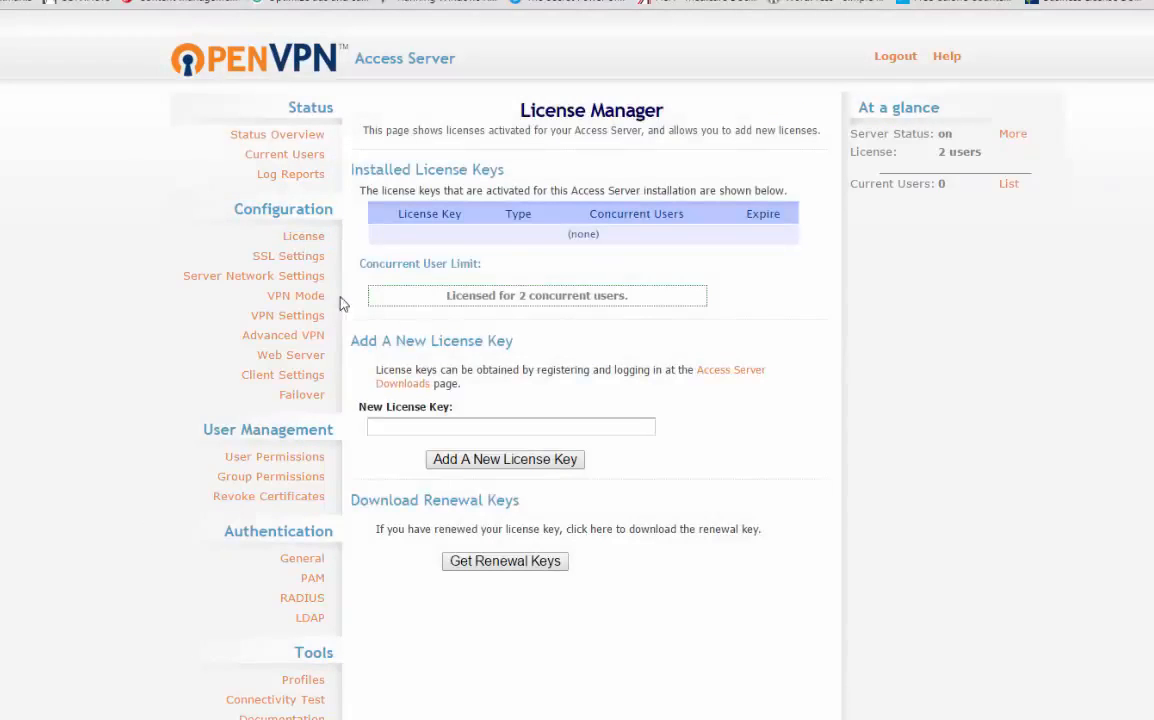
{"action": "left_click_drag", "start_coordinate": [444, 296], "coordinate": [628, 300]}
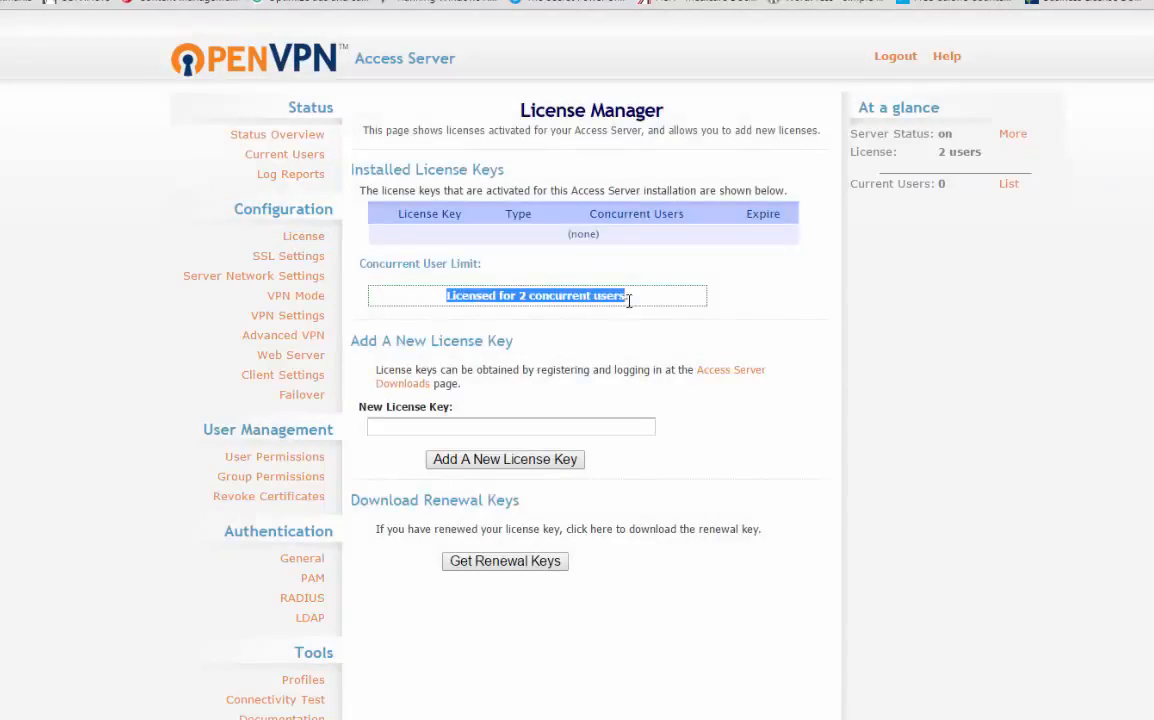
{"action": "left_click", "coordinate": [1145, 346]}
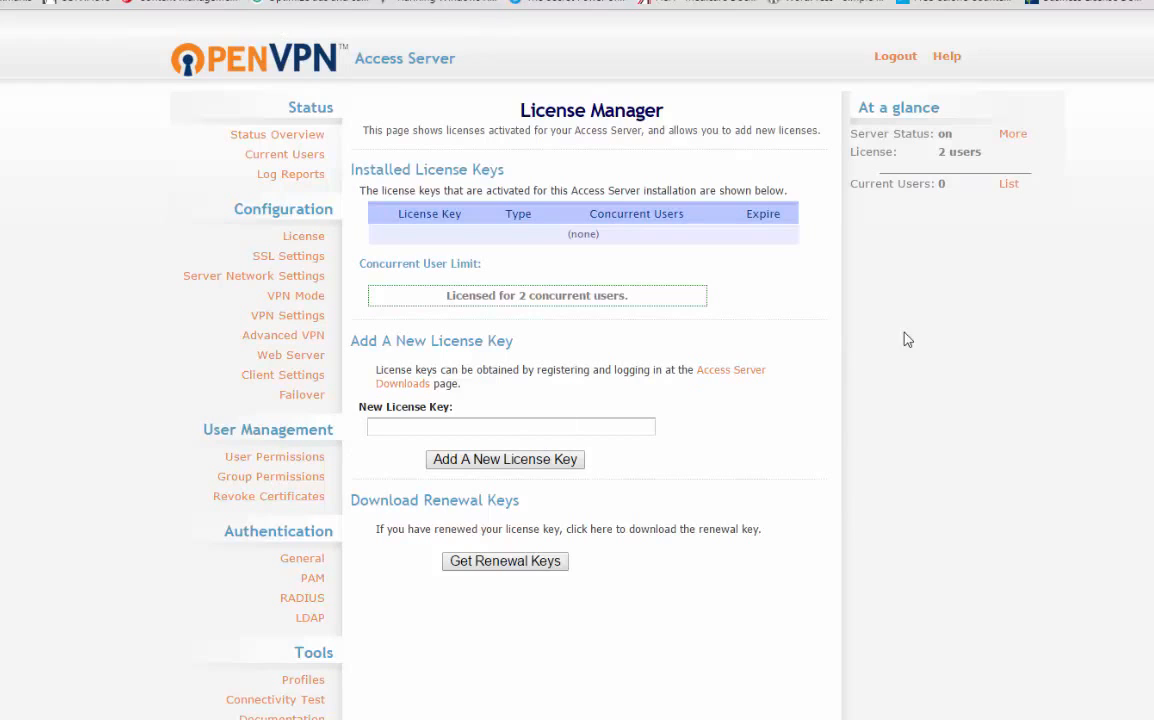
{"action": "left_click_drag", "start_coordinate": [937, 152], "coordinate": [1051, 162]}
{"action": "left_click", "coordinate": [1060, 180]}
{"action": "left_click", "coordinate": [1051, 163]}
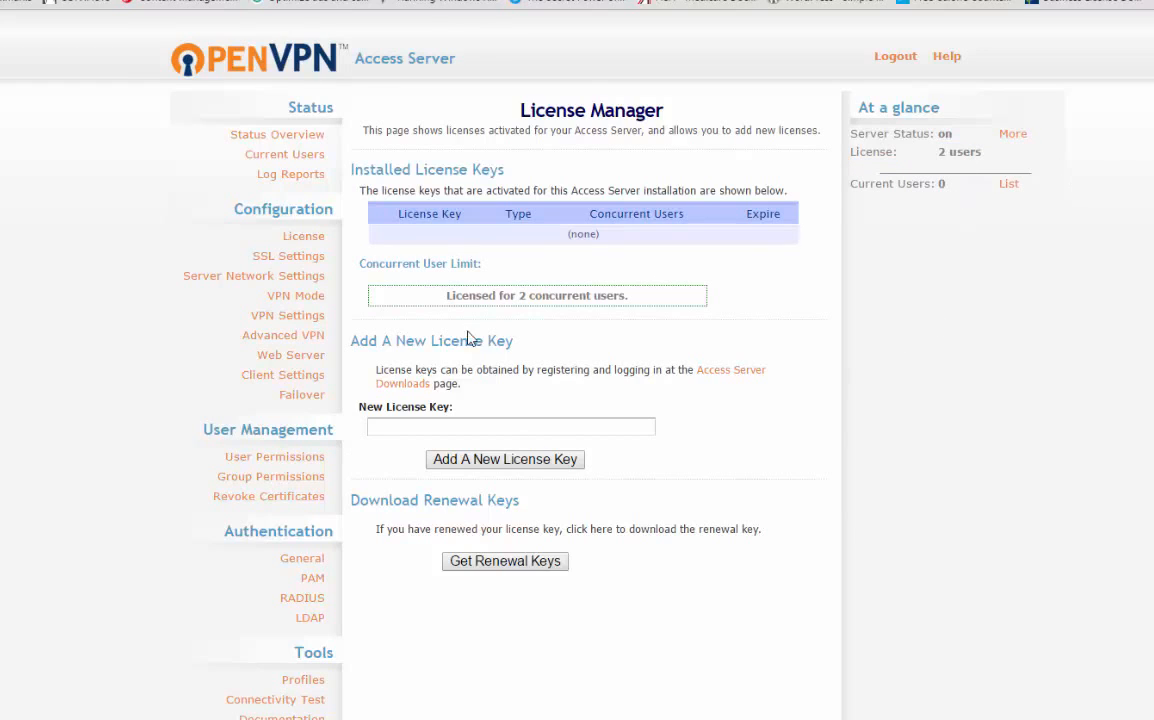
{"action": "left_click_drag", "start_coordinate": [547, 297], "coordinate": [618, 335]}
{"action": "left_click", "coordinate": [573, 318]}
Step: Return to the Status Overview and examine the server name in the active configuration
{"action": "left_click", "coordinate": [277, 134]}
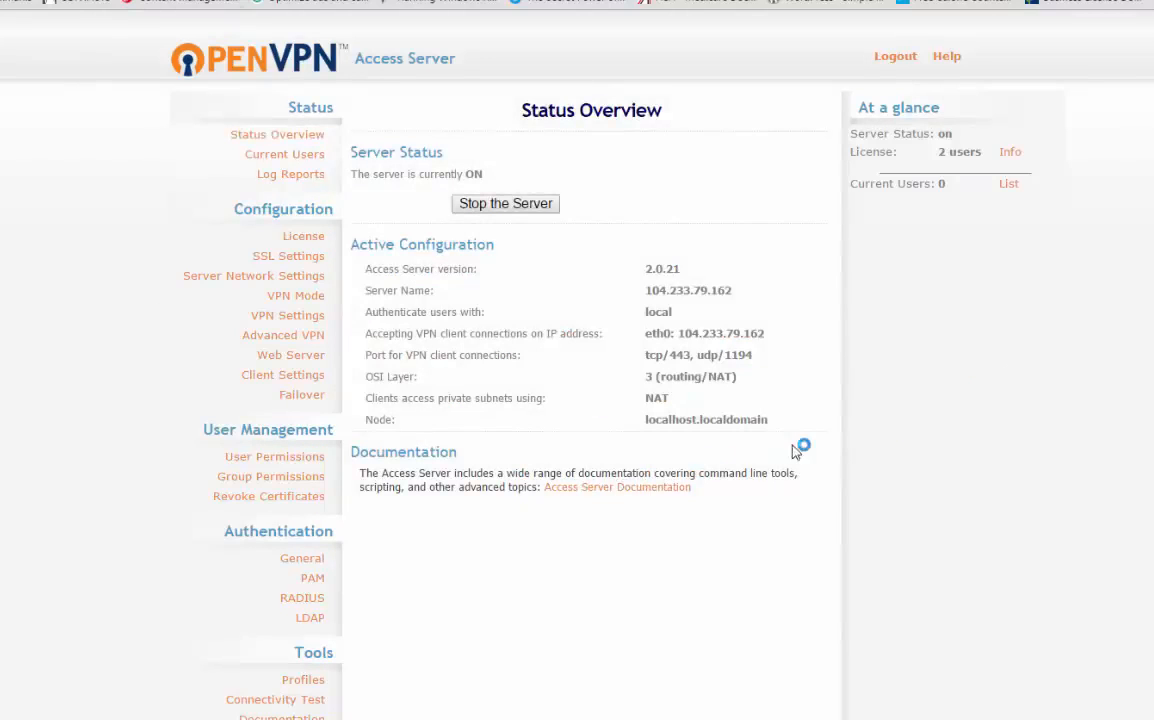
{"action": "left_click_drag", "start_coordinate": [657, 291], "coordinate": [734, 297]}
{"action": "left_click", "coordinate": [775, 309]}
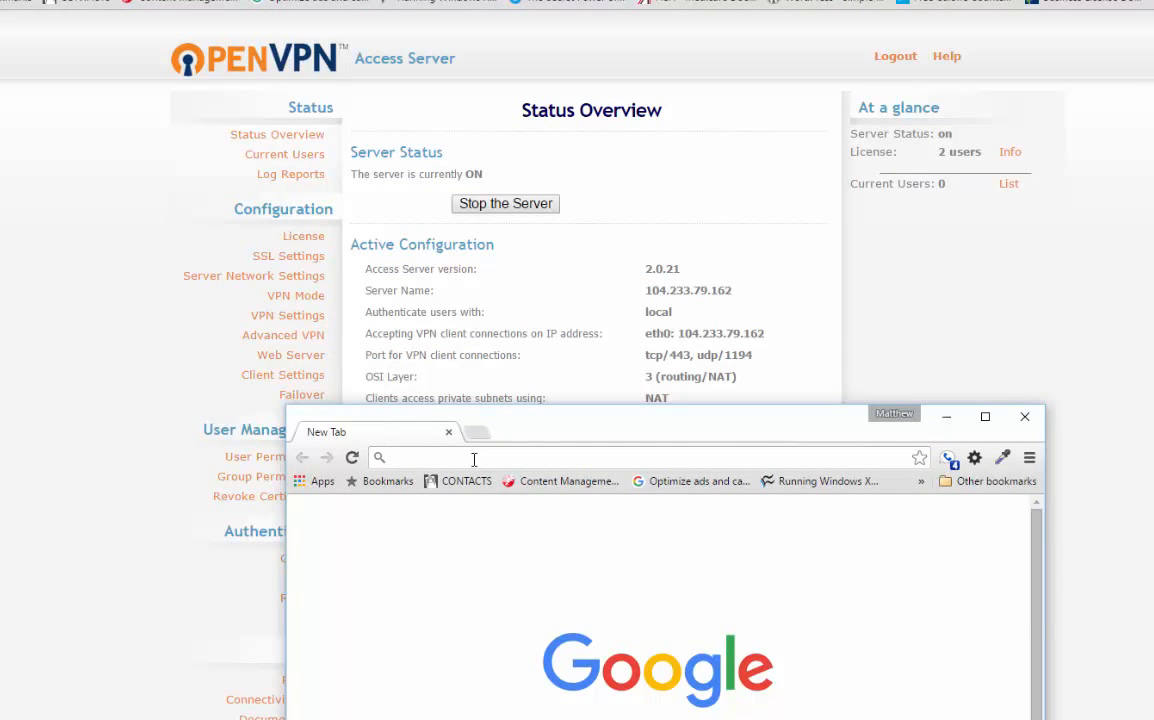
{"action": "left_click", "coordinate": [474, 458]}
{"action": "type", "text": "https"}
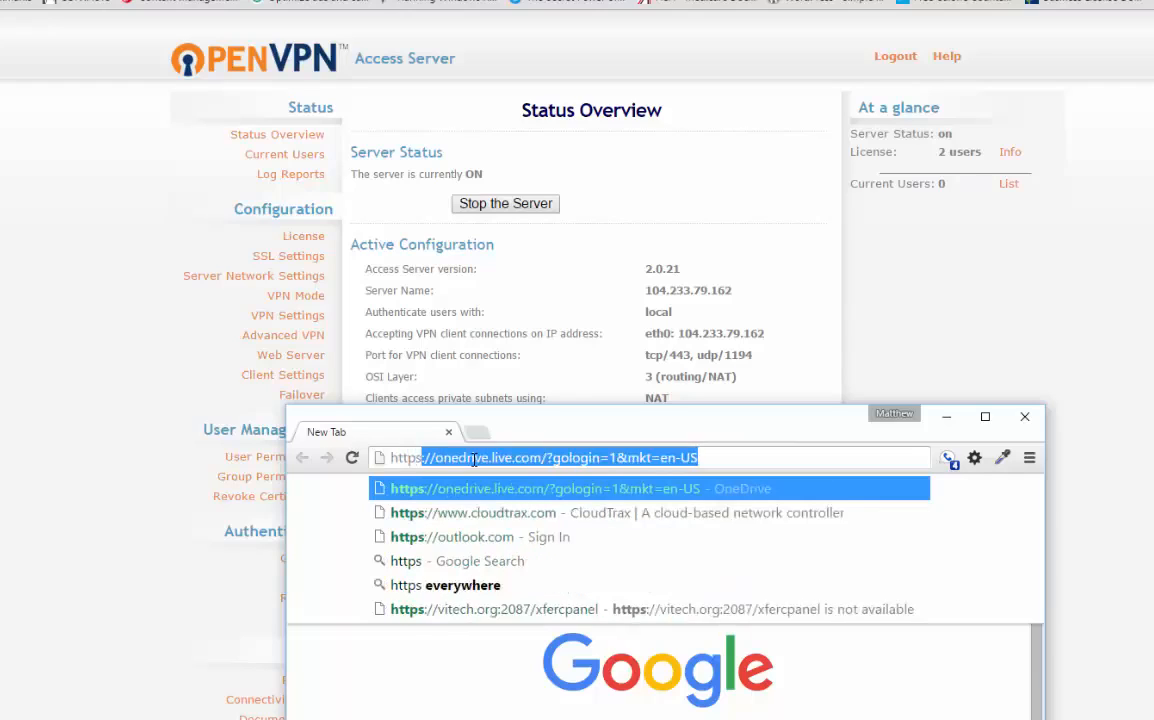
{"action": "type", "text": ":"}
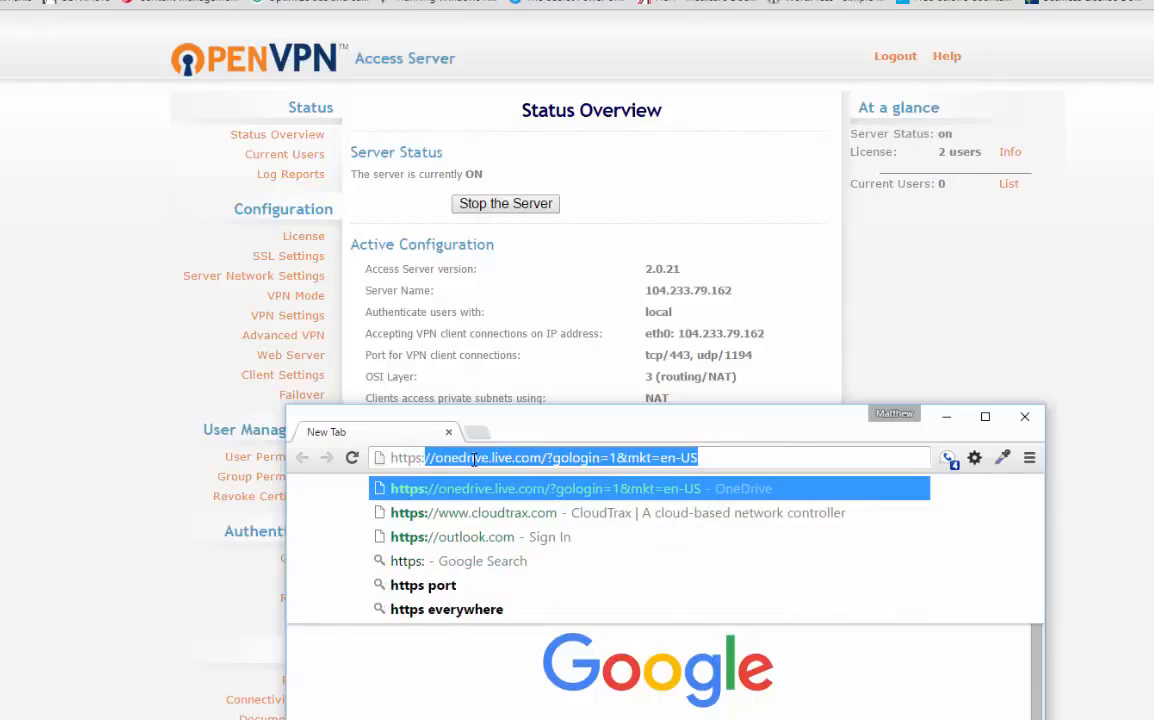
{"action": "type", "text": "//104"}
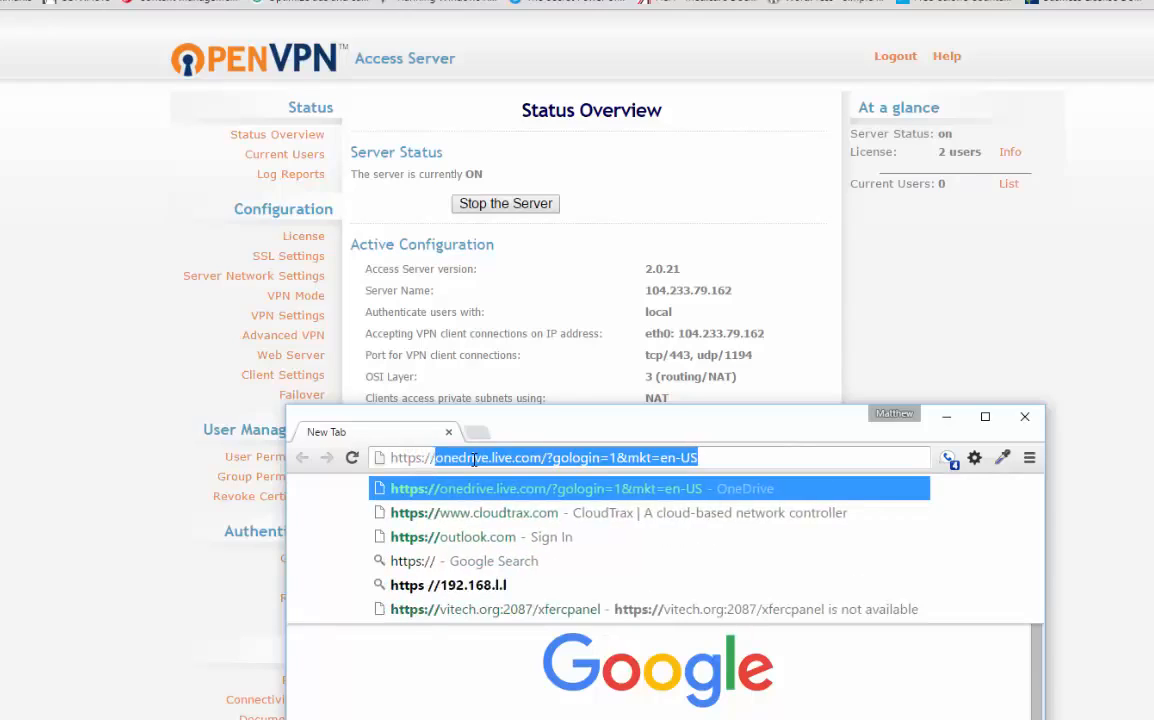
{"action": "type", "text": ".23"}
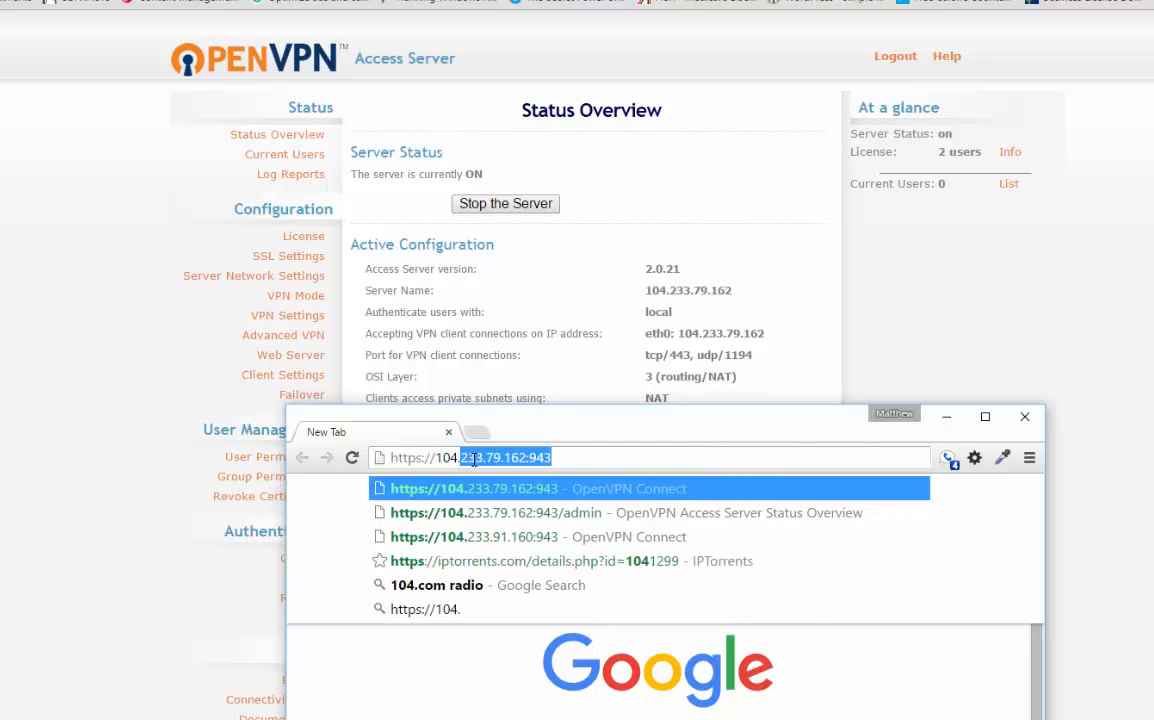
{"action": "type", "text": "3."}
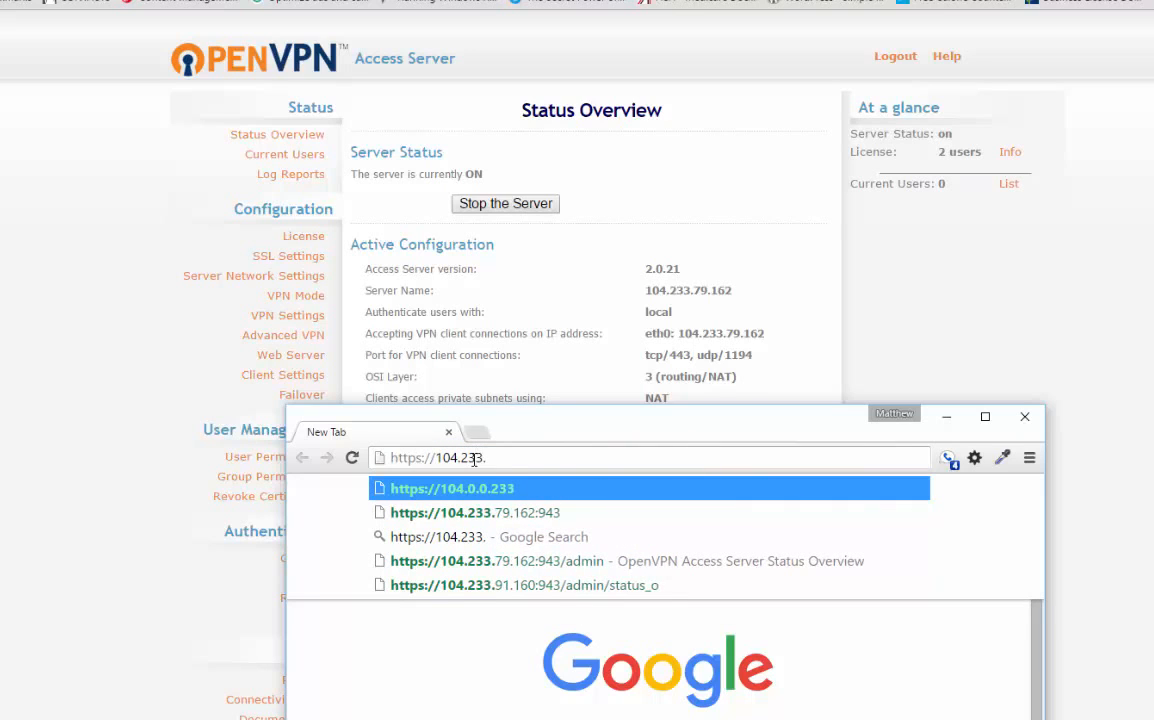
{"action": "type", "text": "79.162"}
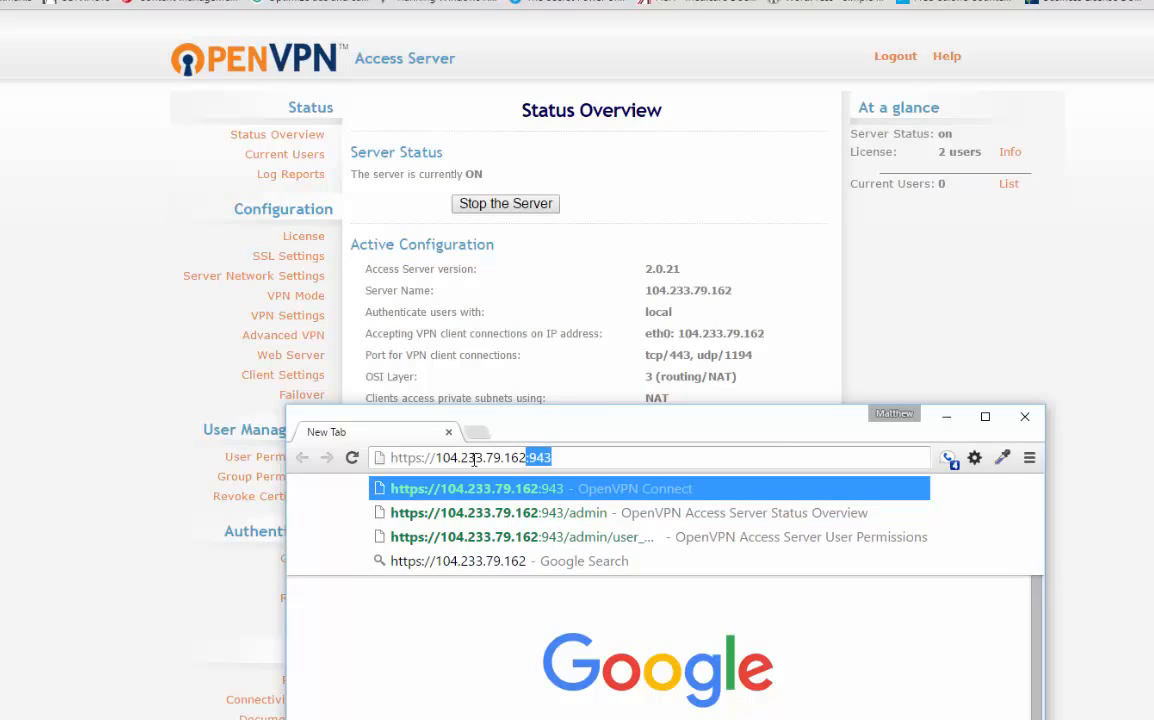
{"action": "key", "text": "Right"}
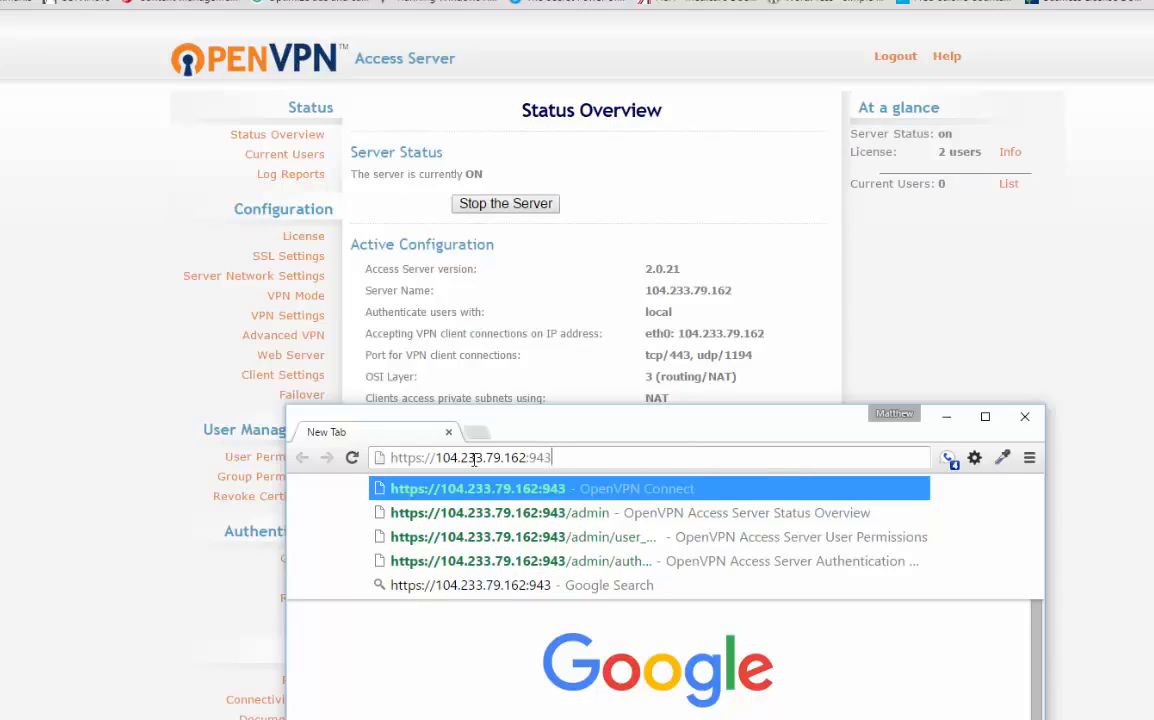
{"action": "key", "text": "Return"}
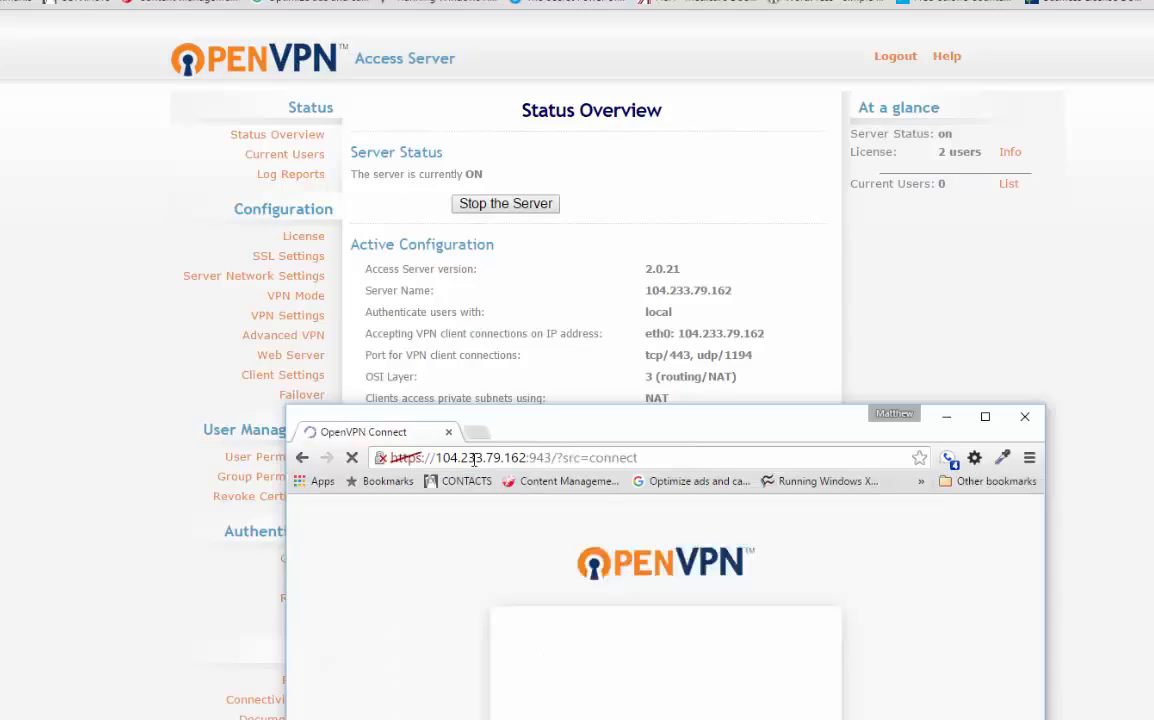
Step: Enter the VPN username in the client login form, then minimize that browser window to return to the admin interface
{"action": "left_click_drag", "start_coordinate": [900, 420], "coordinate": [813, 81]}
{"action": "left_click", "coordinate": [899, 77]}
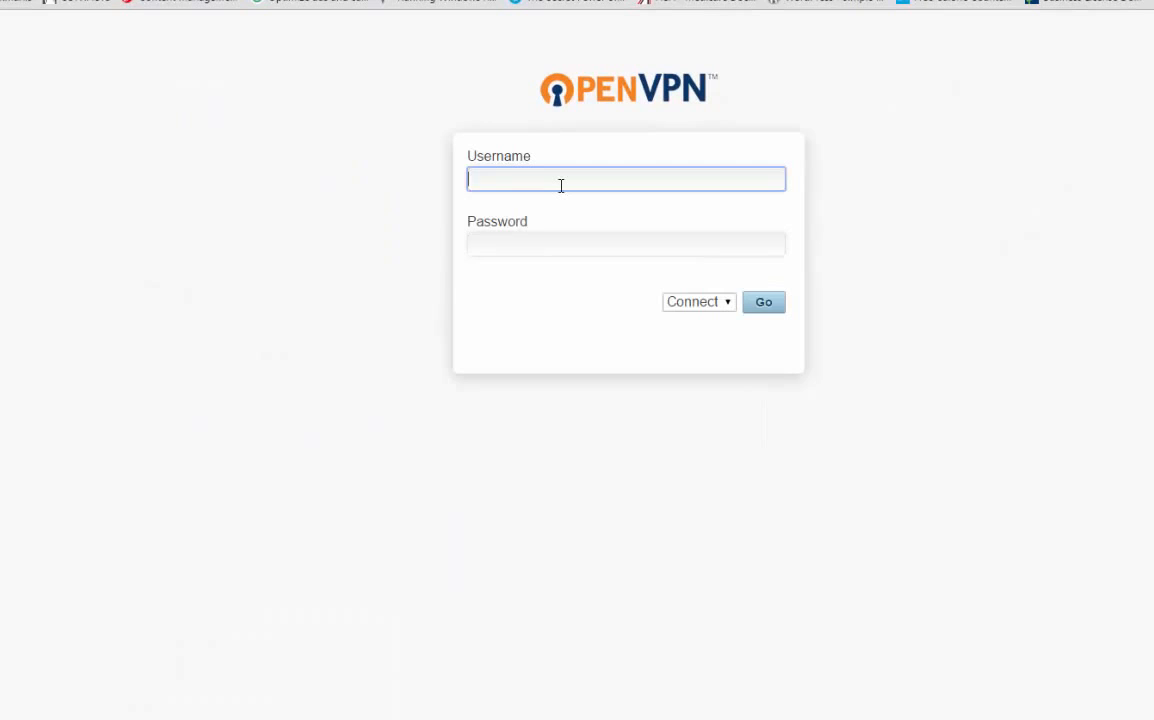
{"action": "type", "text": "matt"}
{"action": "left_click", "coordinate": [518, 389]}
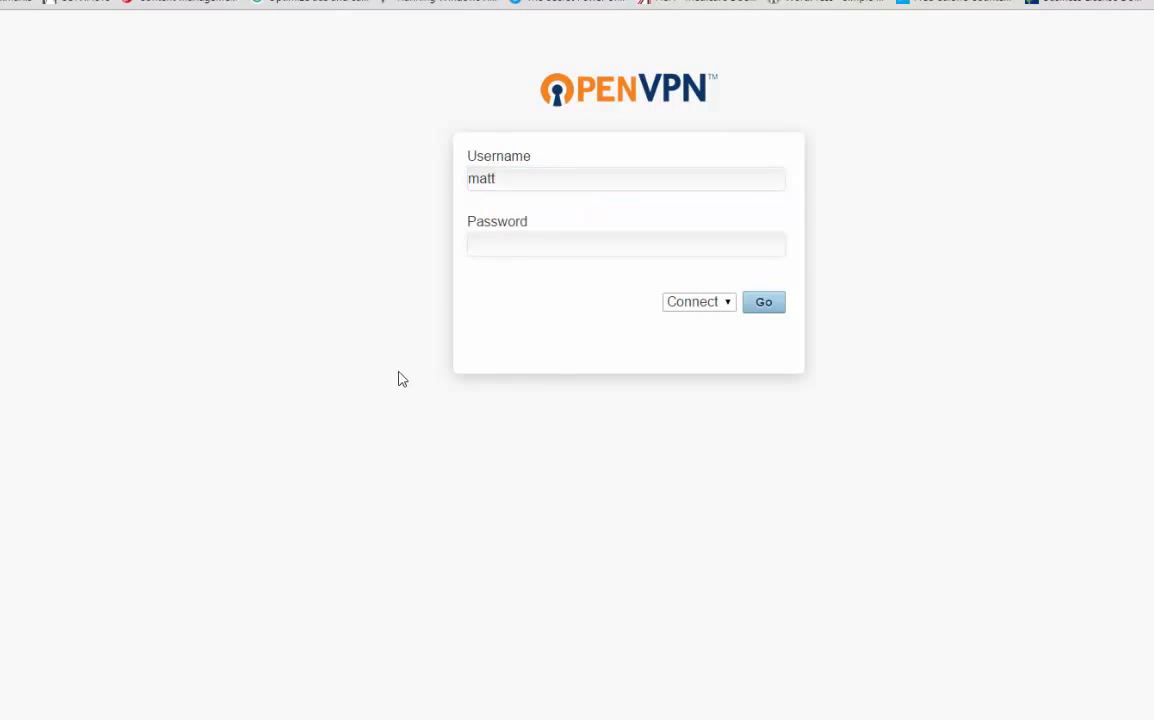
{"action": "left_click_drag", "start_coordinate": [498, 12], "coordinate": [790, 168]}
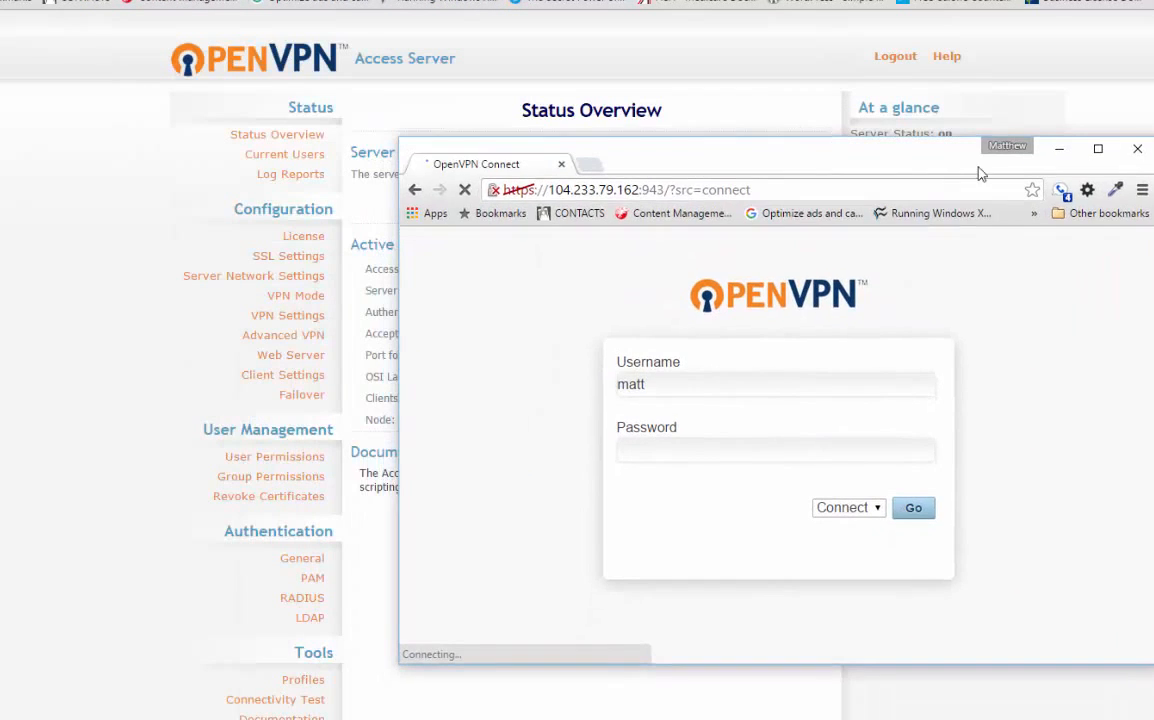
{"action": "left_click", "coordinate": [1058, 146]}
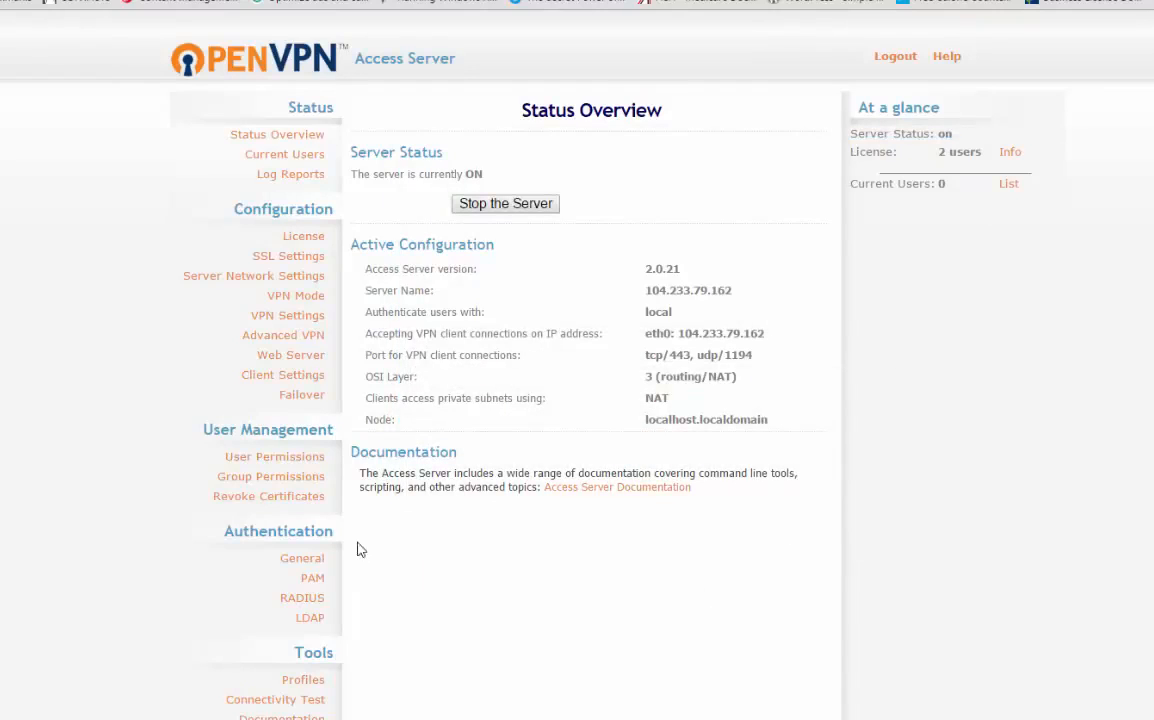
Step: Set a local password for the added VPN user in User Permissions and save the settings
{"action": "left_click", "coordinate": [300, 460]}
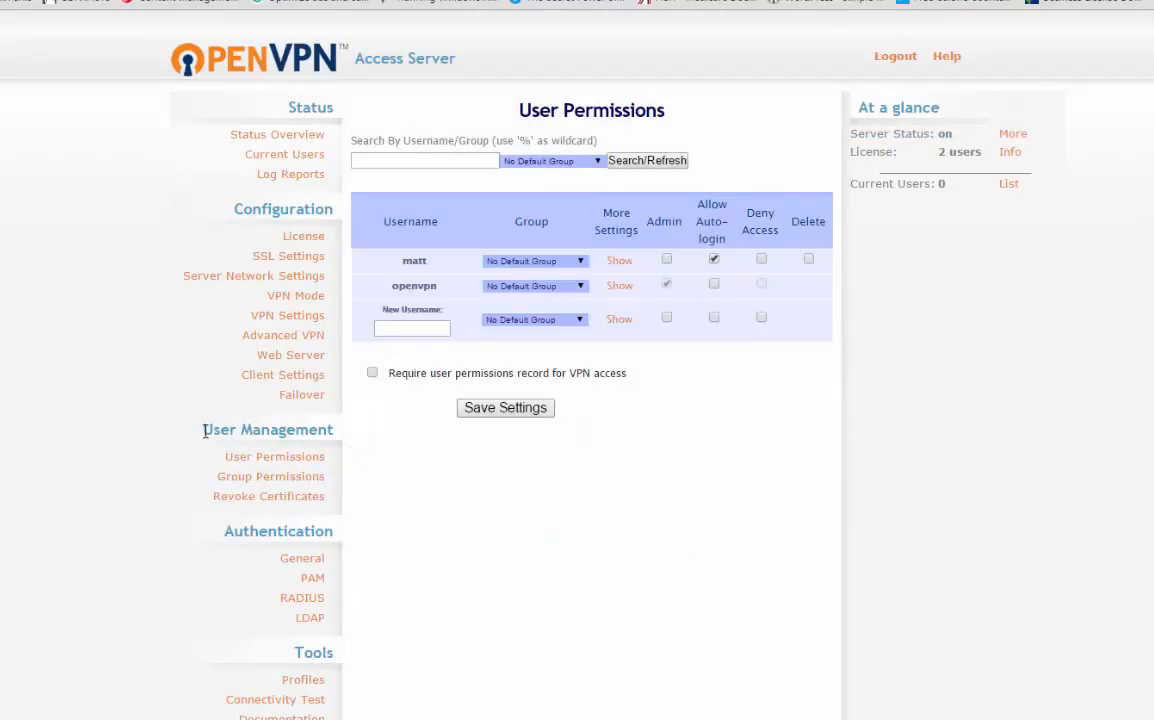
{"action": "left_click_drag", "start_coordinate": [215, 429], "coordinate": [345, 428]}
{"action": "left_click", "coordinate": [1103, 466]}
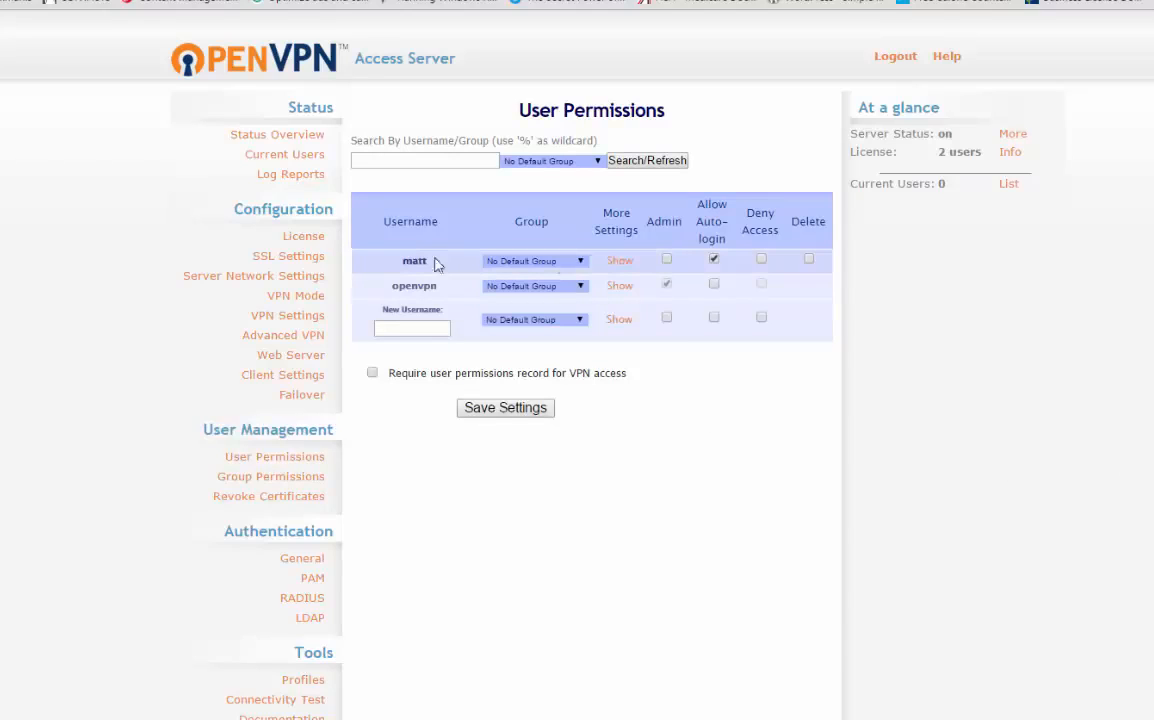
{"action": "left_click", "coordinate": [619, 262]}
{"action": "left_click", "coordinate": [680, 285]}
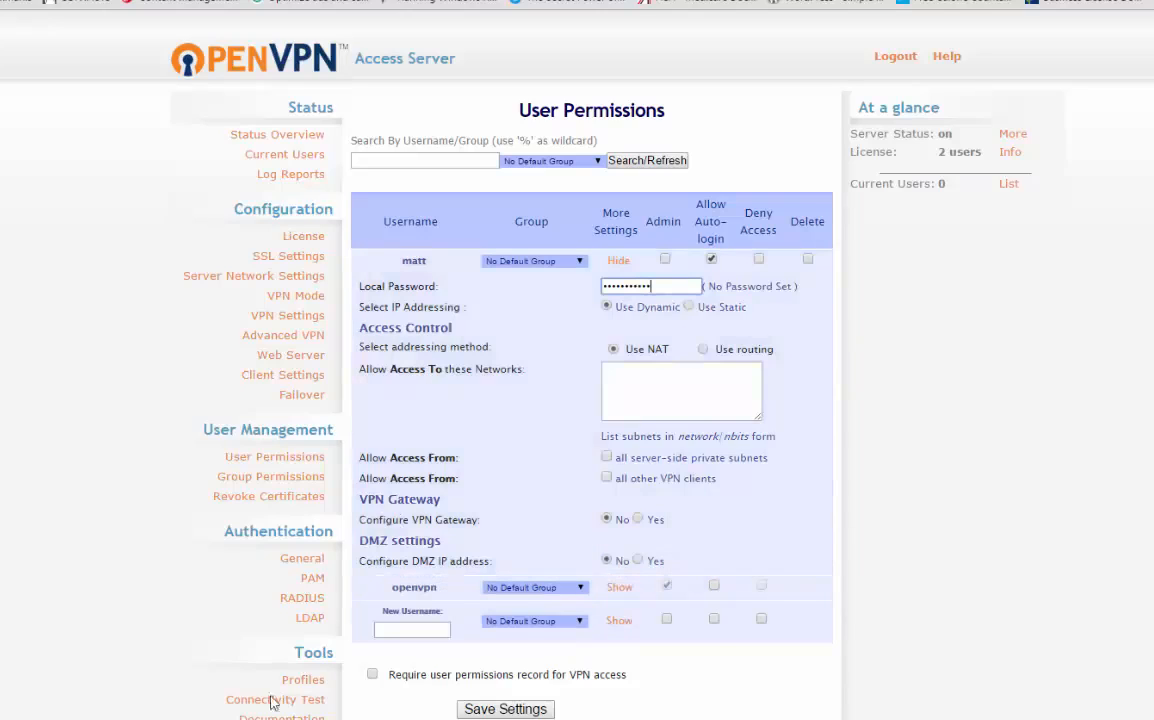
{"action": "left_click", "coordinate": [500, 709]}
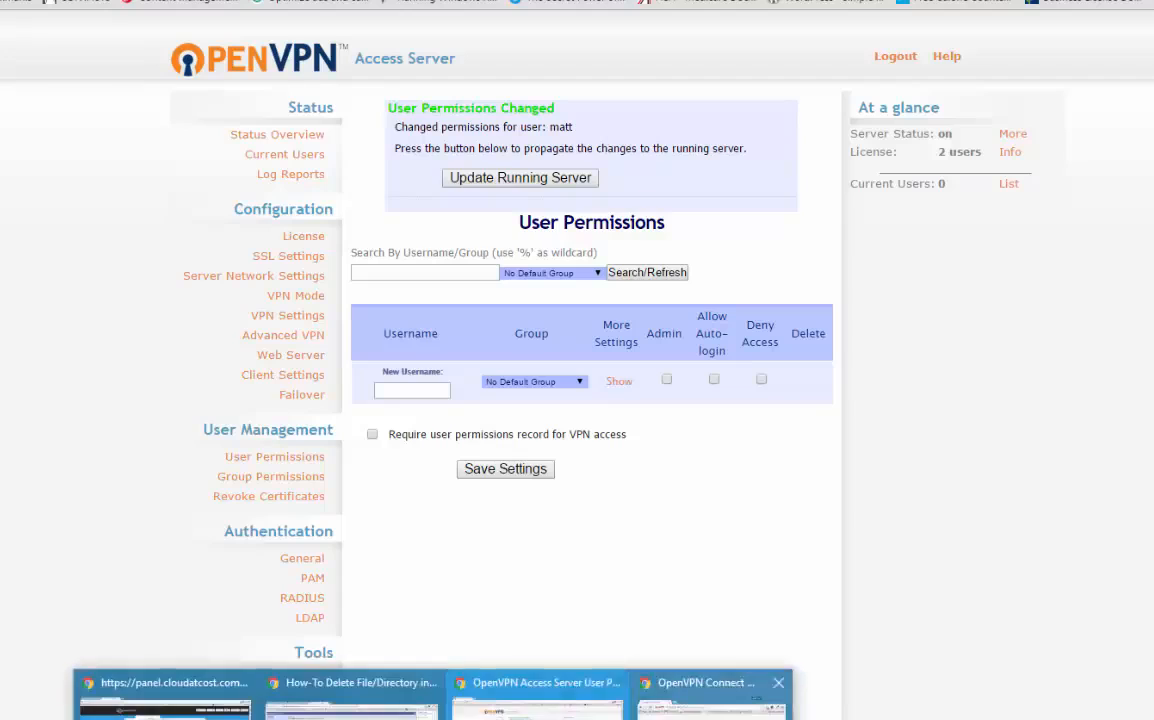
Step: Return to the OpenVPN client login page, enter the VPN user's password and log in with Connect
{"action": "left_click", "coordinate": [727, 697]}
{"action": "left_click", "coordinate": [697, 443]}
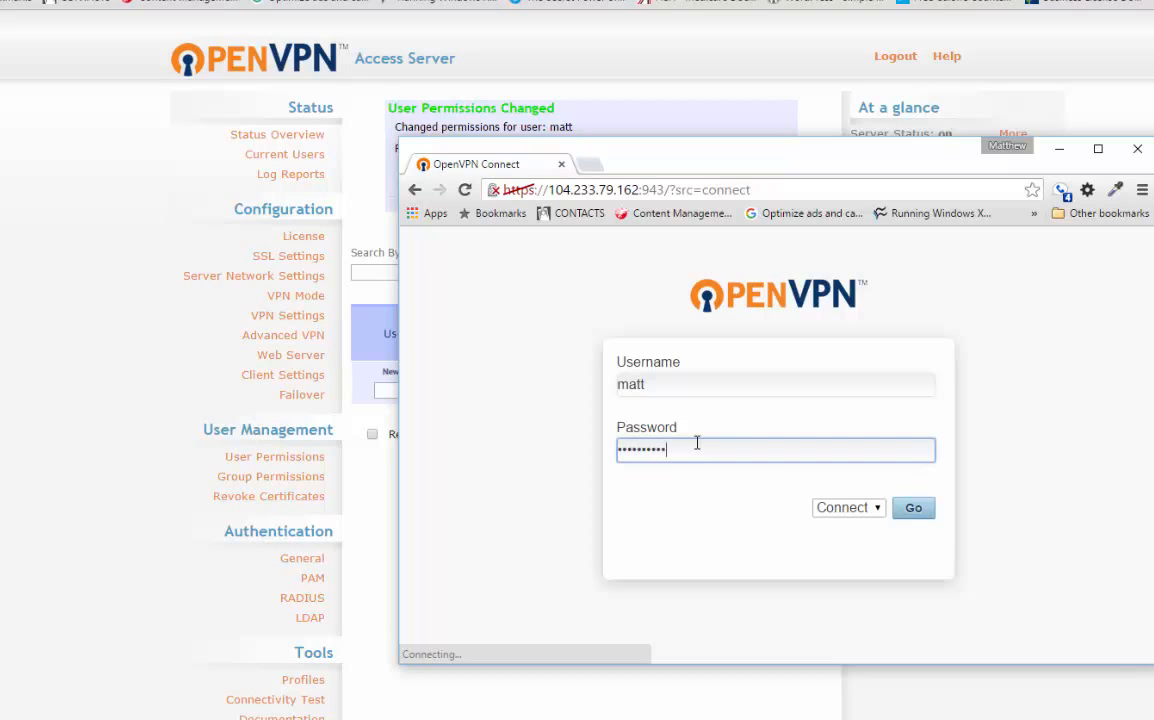
{"action": "key", "text": "Return"}
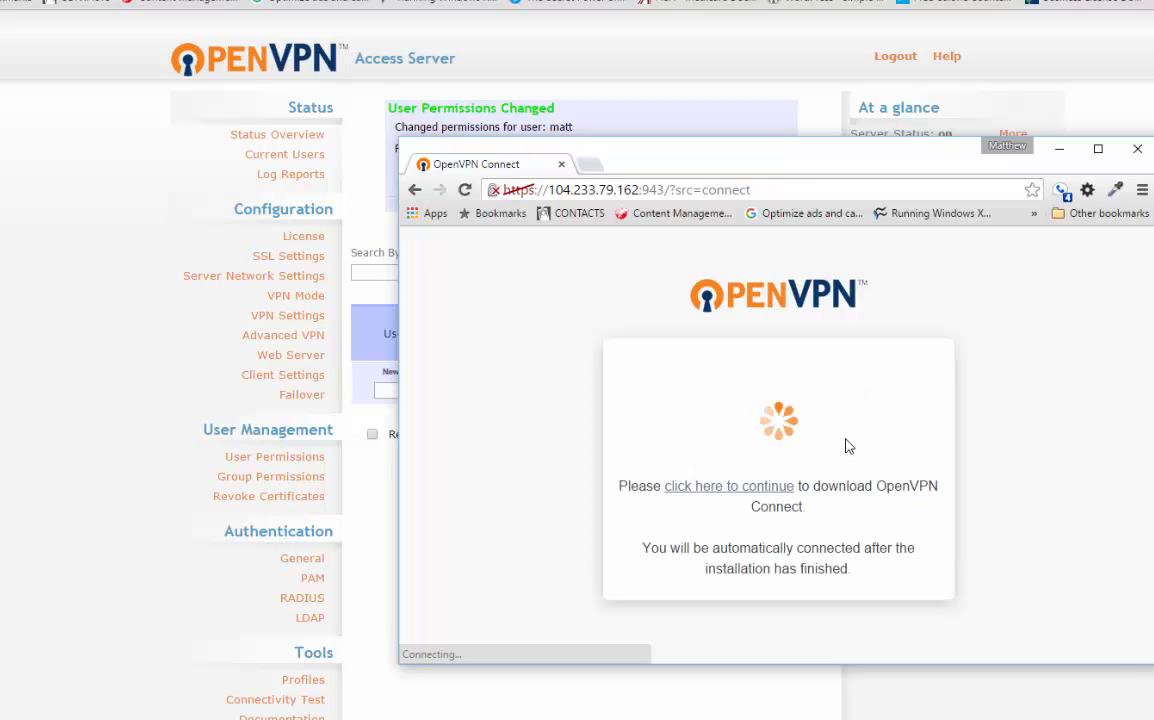
Step: Download the OpenVPN Connect installer from the client page, keep the file and run it
{"action": "left_click_drag", "start_coordinate": [776, 152], "coordinate": [593, 107]}
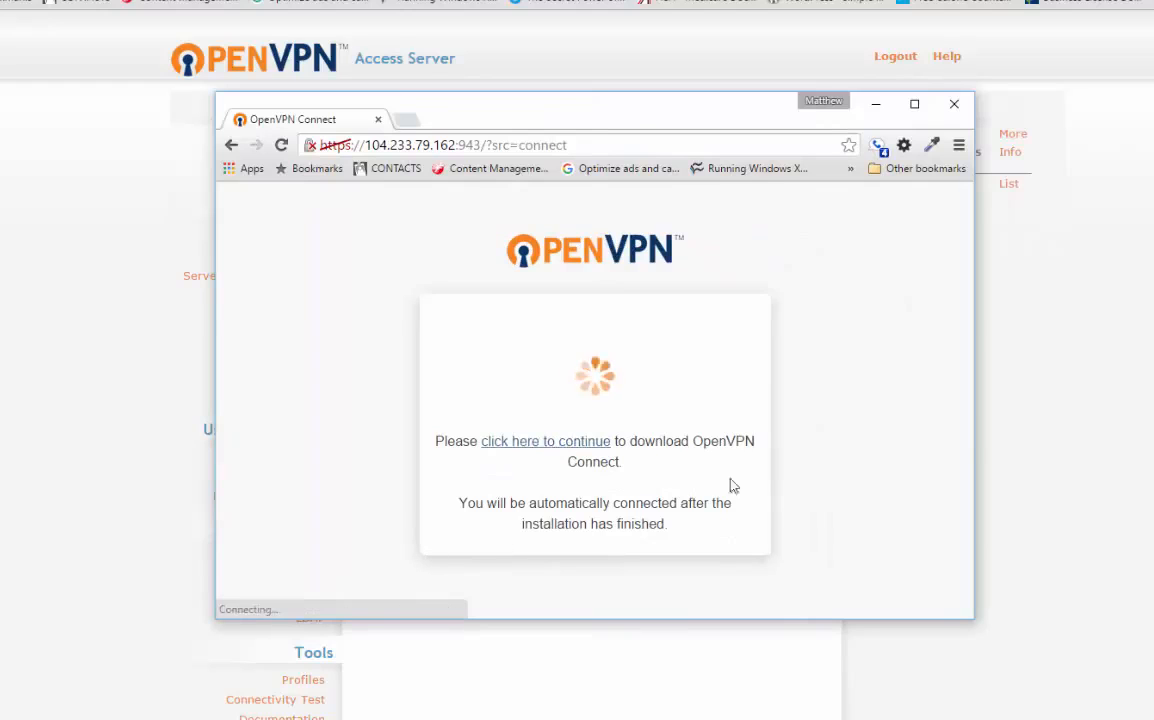
{"action": "left_click", "coordinate": [545, 443]}
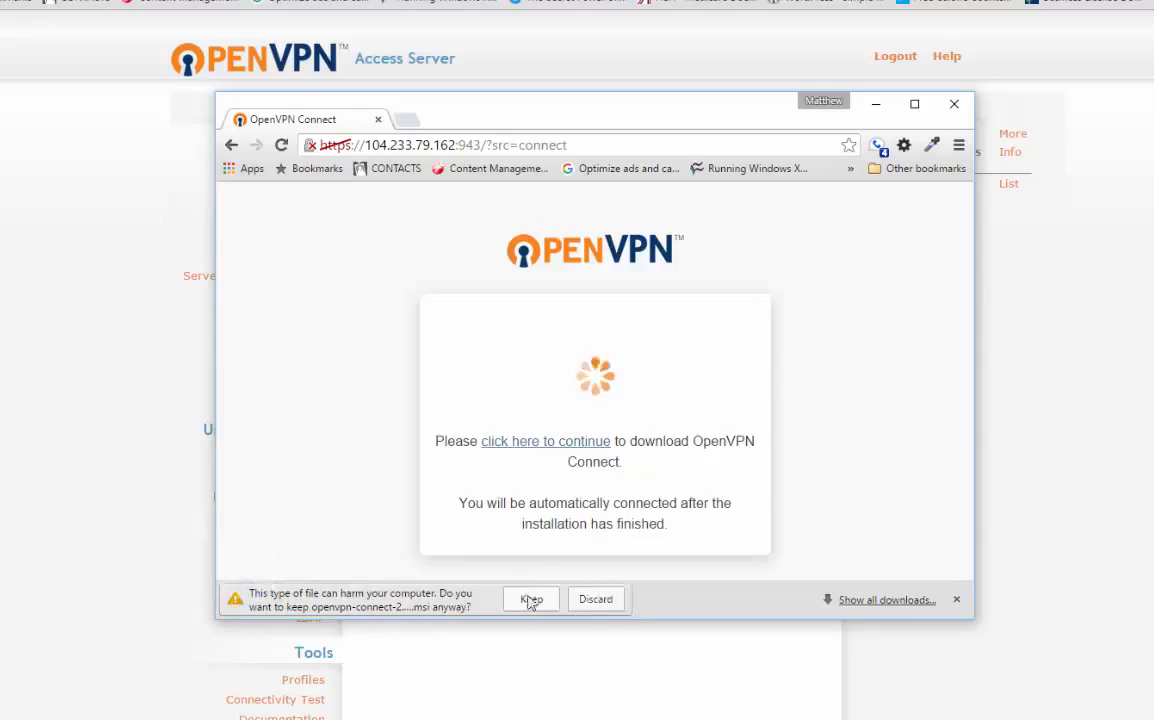
{"action": "left_click", "coordinate": [529, 599]}
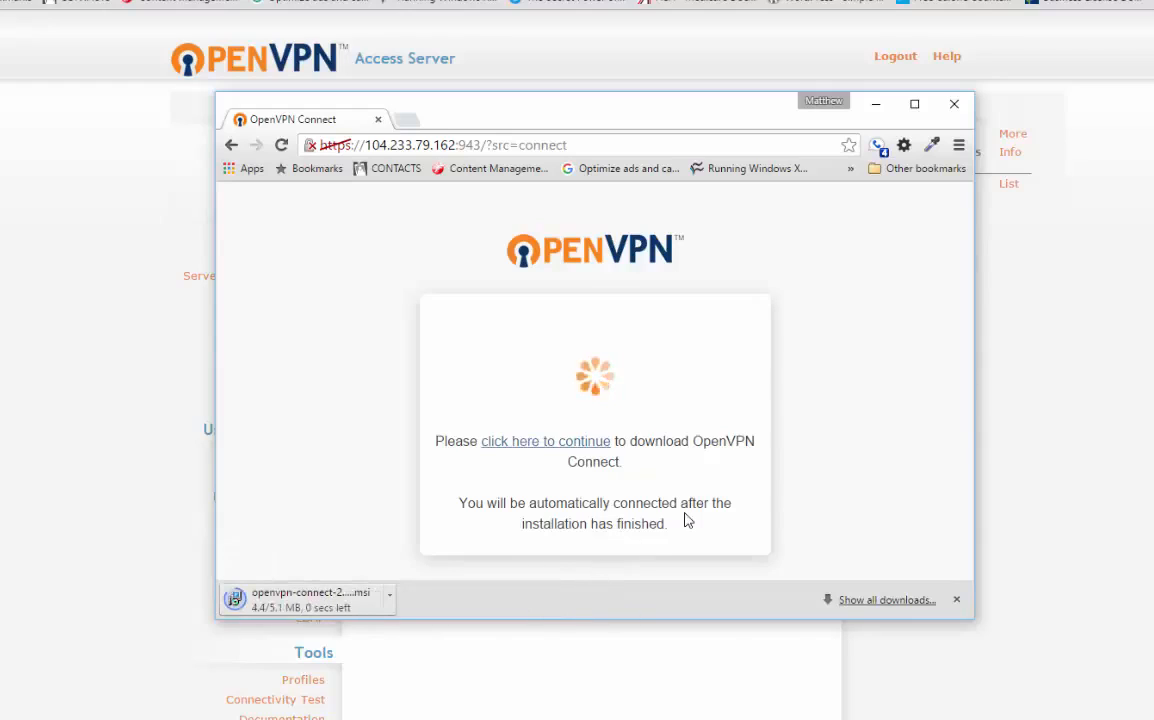
{"action": "left_click", "coordinate": [335, 606]}
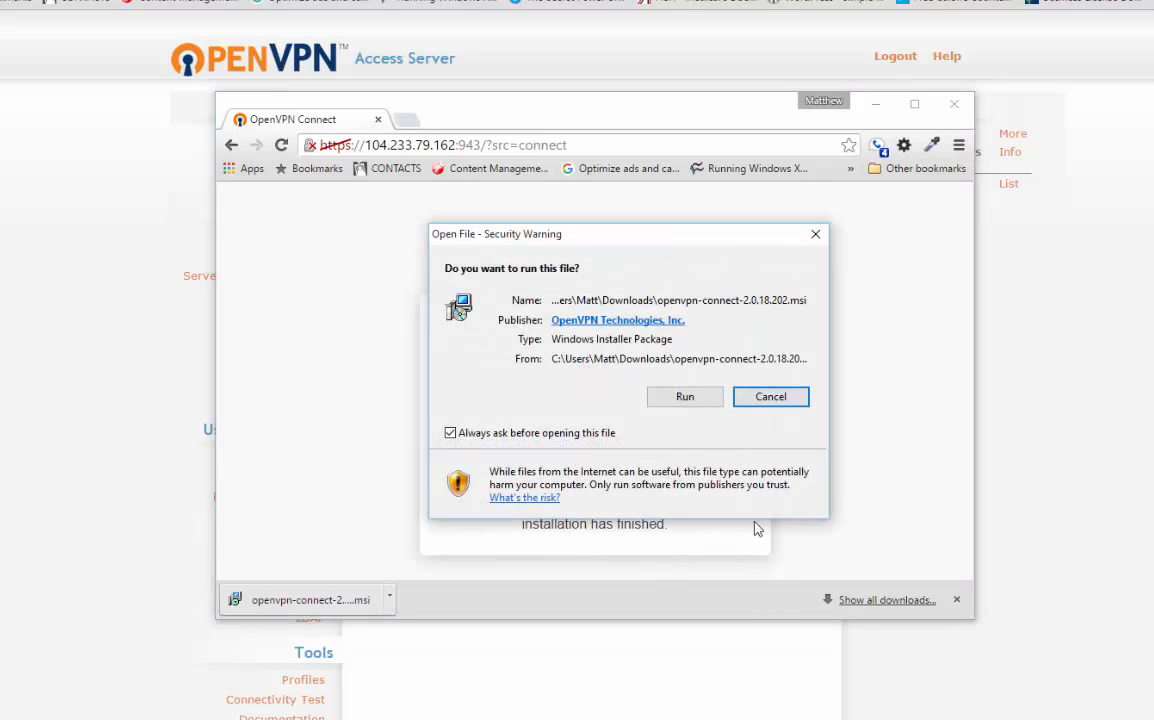
{"action": "left_click", "coordinate": [679, 406]}
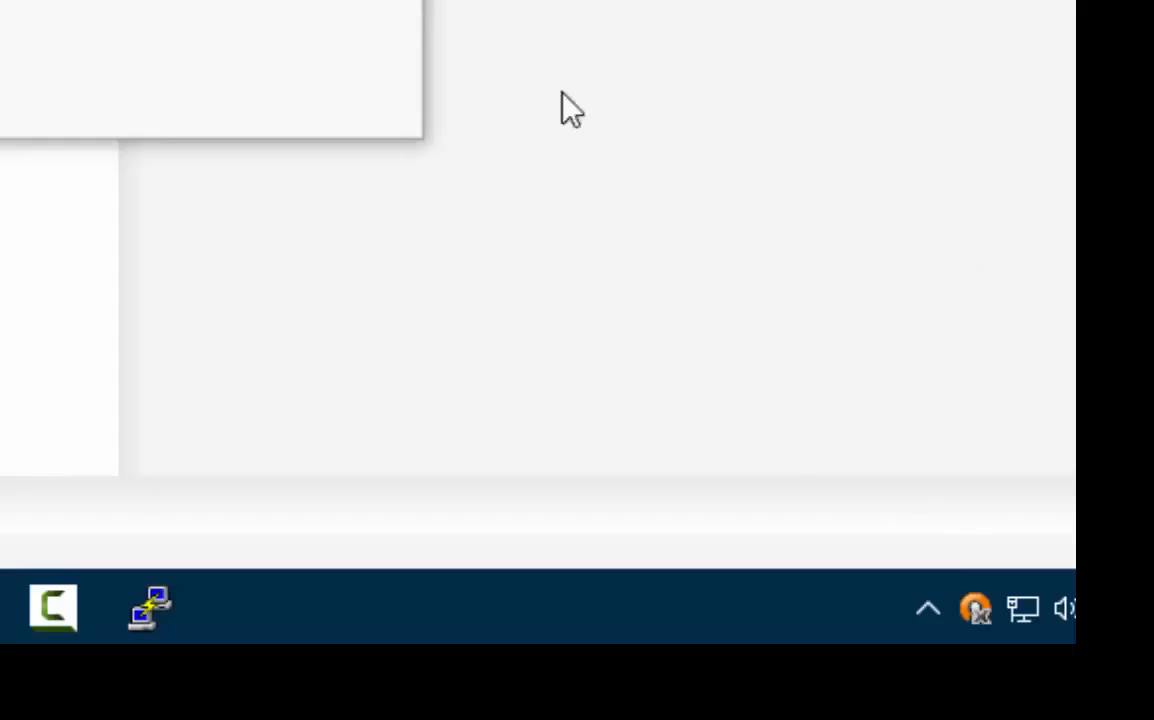
Step: Connect OpenVPN Connect to 104.233.79.162 and allow the unverified profile with Don't ask again enabled
{"action": "right_click", "coordinate": [975, 605]}
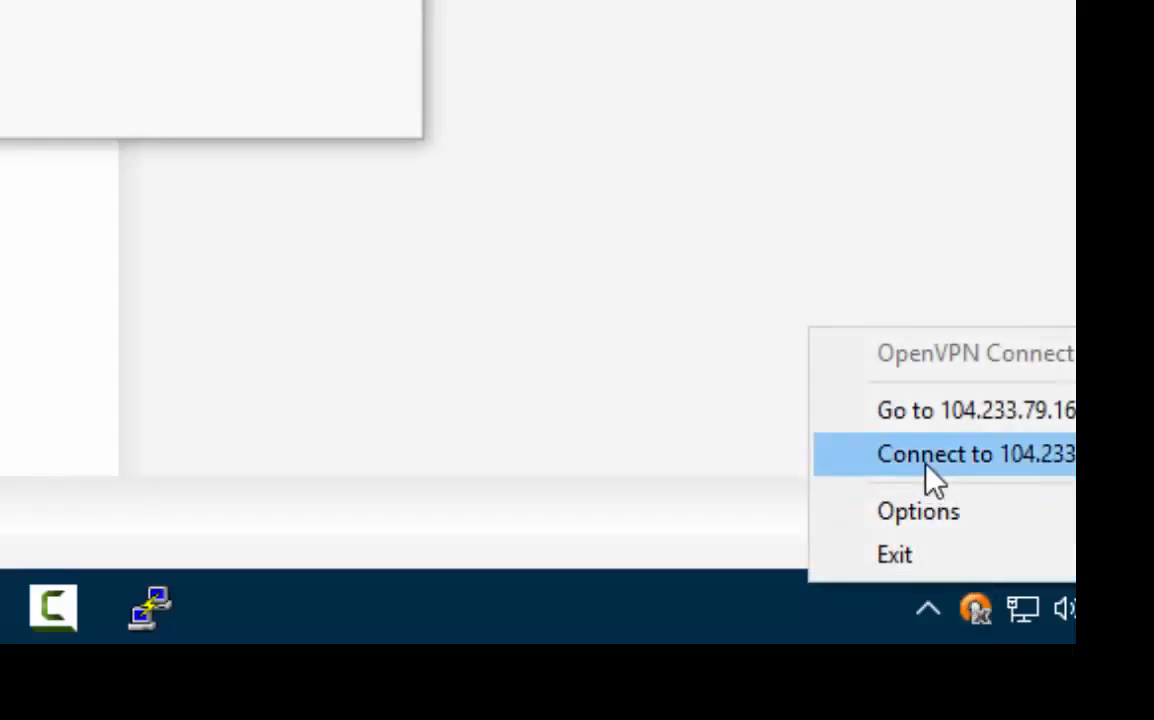
{"action": "left_click", "coordinate": [1015, 478]}
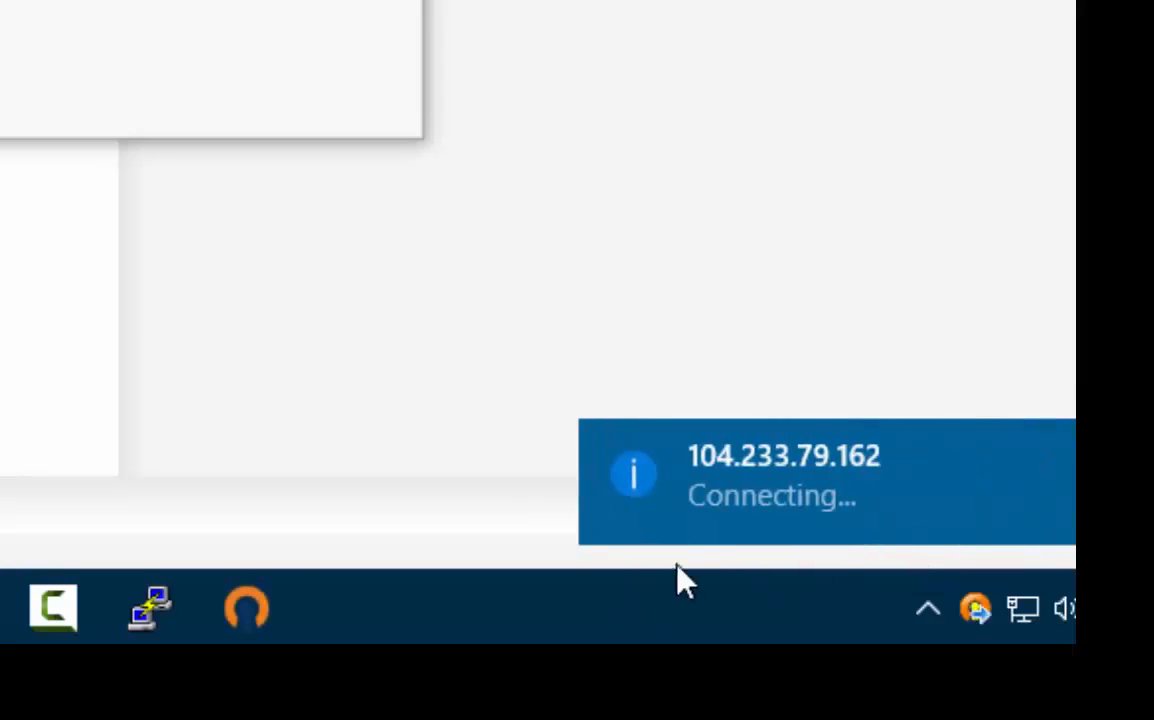
{"action": "right_click", "coordinate": [975, 622]}
{"action": "left_click", "coordinate": [672, 499]}
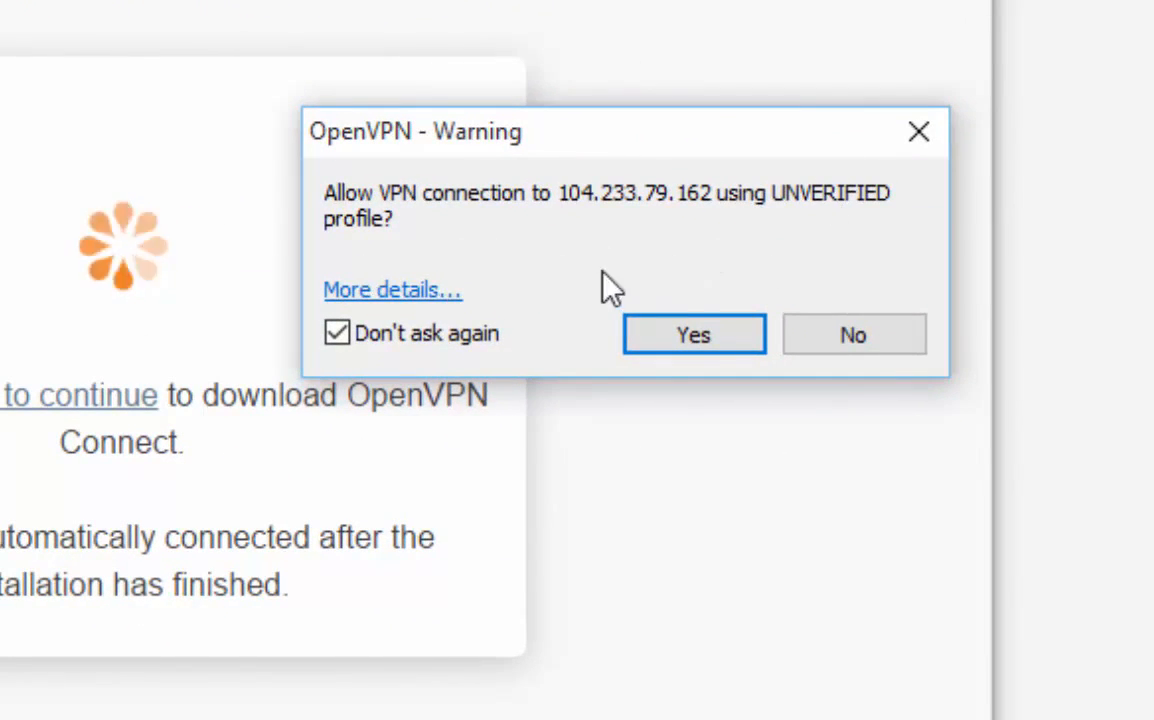
{"action": "left_click", "coordinate": [711, 333]}
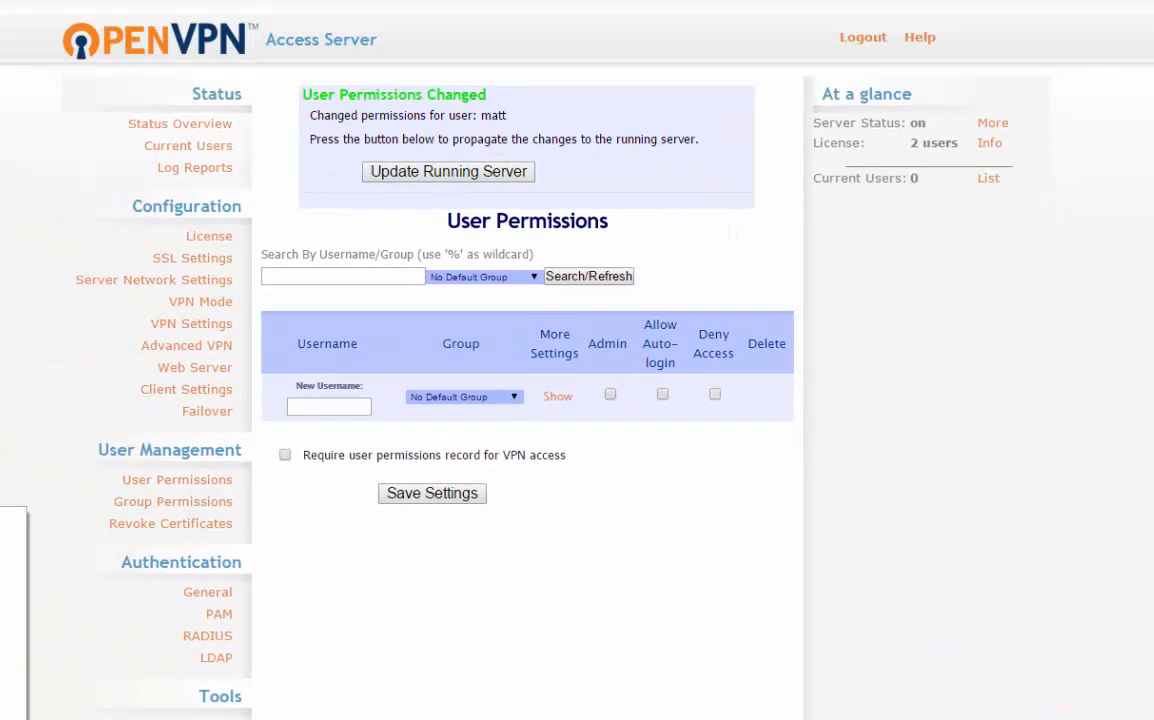
Step: Switch to Command Prompt and run ipconfig /all to list the network adapter settings
{"action": "left_click", "coordinate": [8, 691]}
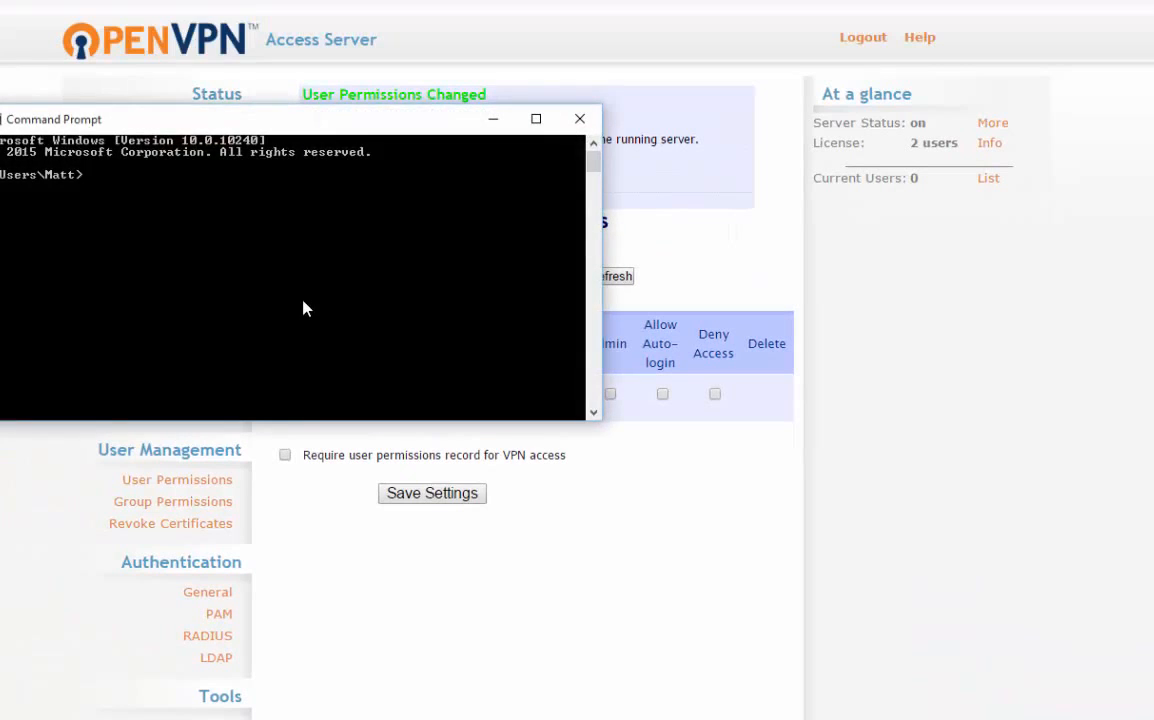
{"action": "type", "text": "ipconfig /all"}
{"action": "key", "text": "Return"}
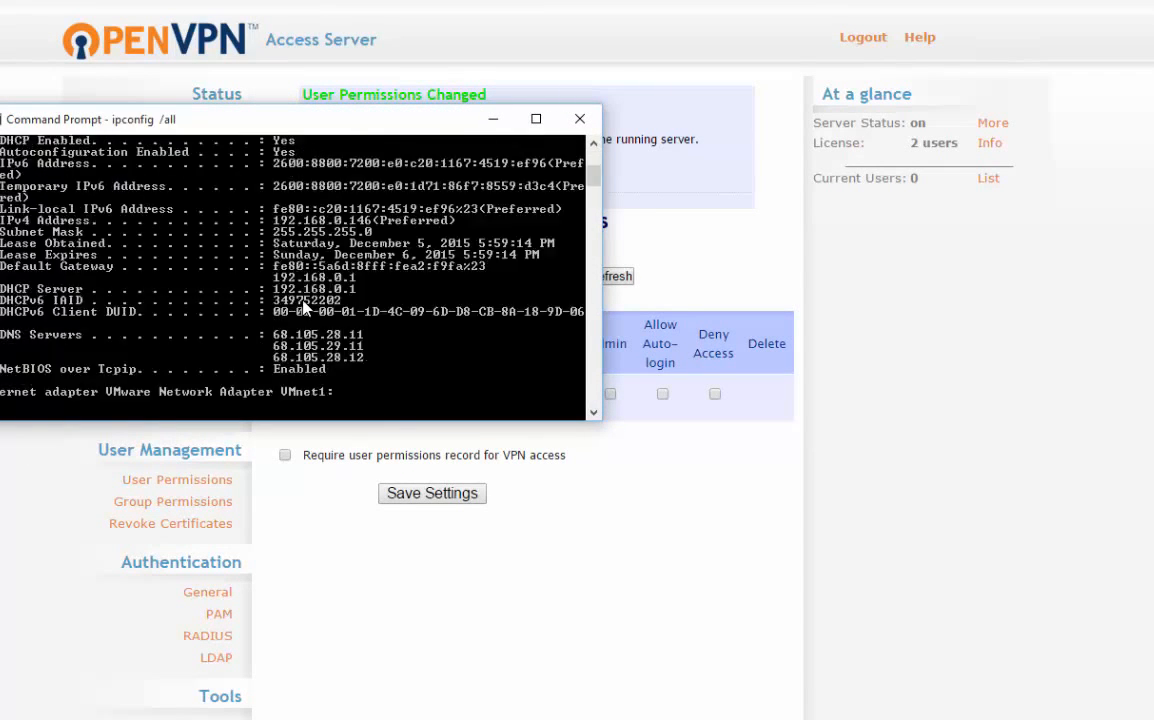
Step: Examine the TAP adapter's IPv4 address, DHCP server and DNS server under Ethernet 5 in the ipconfig output
{"action": "scroll", "coordinate": [420, 310], "scroll_direction": "up", "scroll_amount": 10}
{"action": "scroll", "coordinate": [430, 290], "scroll_direction": "up", "scroll_amount": 5}
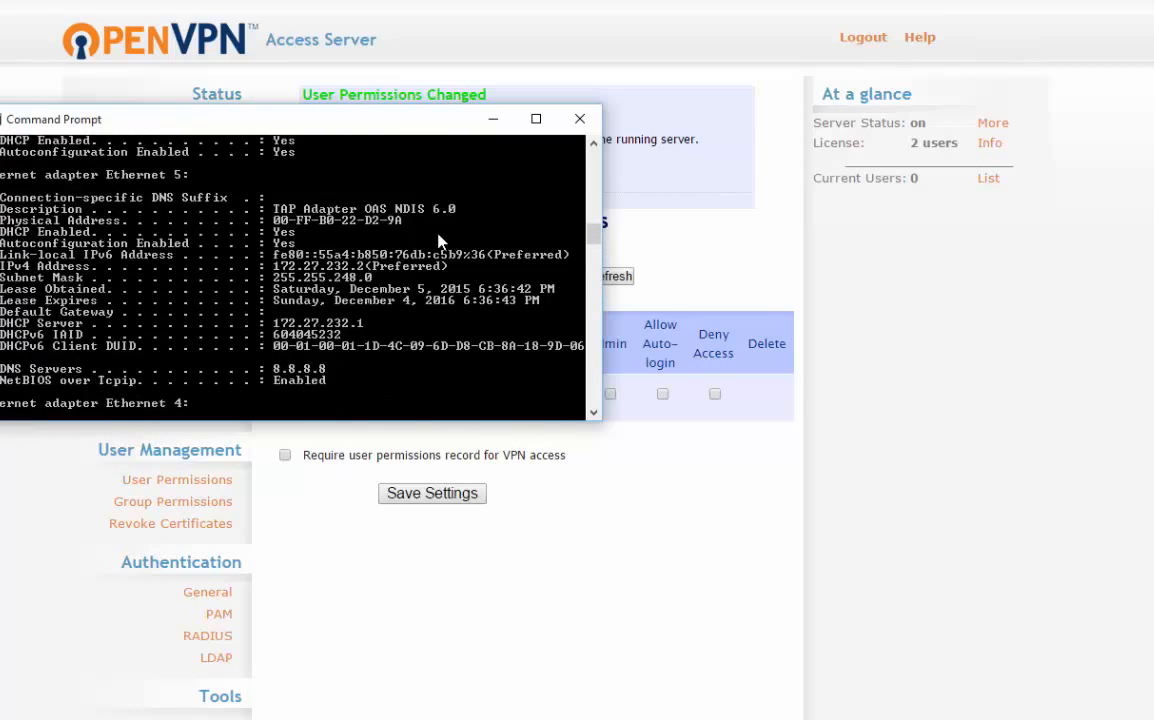
{"action": "scroll", "coordinate": [313, 410], "scroll_direction": "up", "scroll_amount": 3}
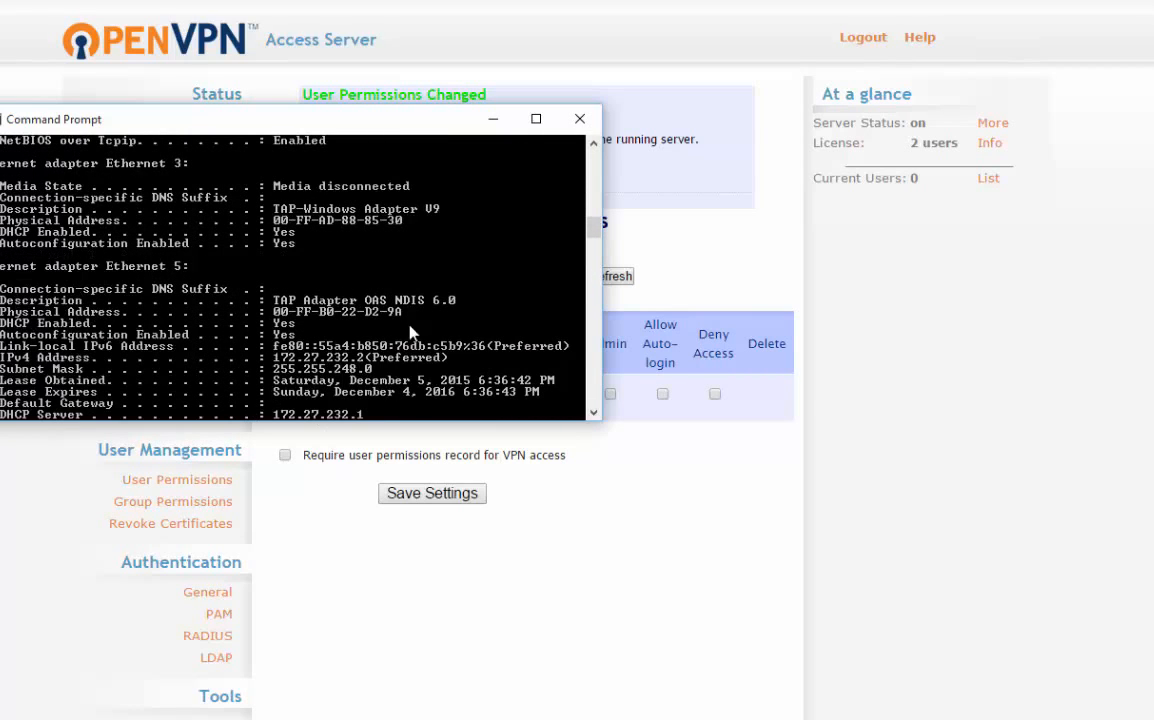
{"action": "scroll", "coordinate": [492, 320], "scroll_direction": "down", "scroll_amount": 1}
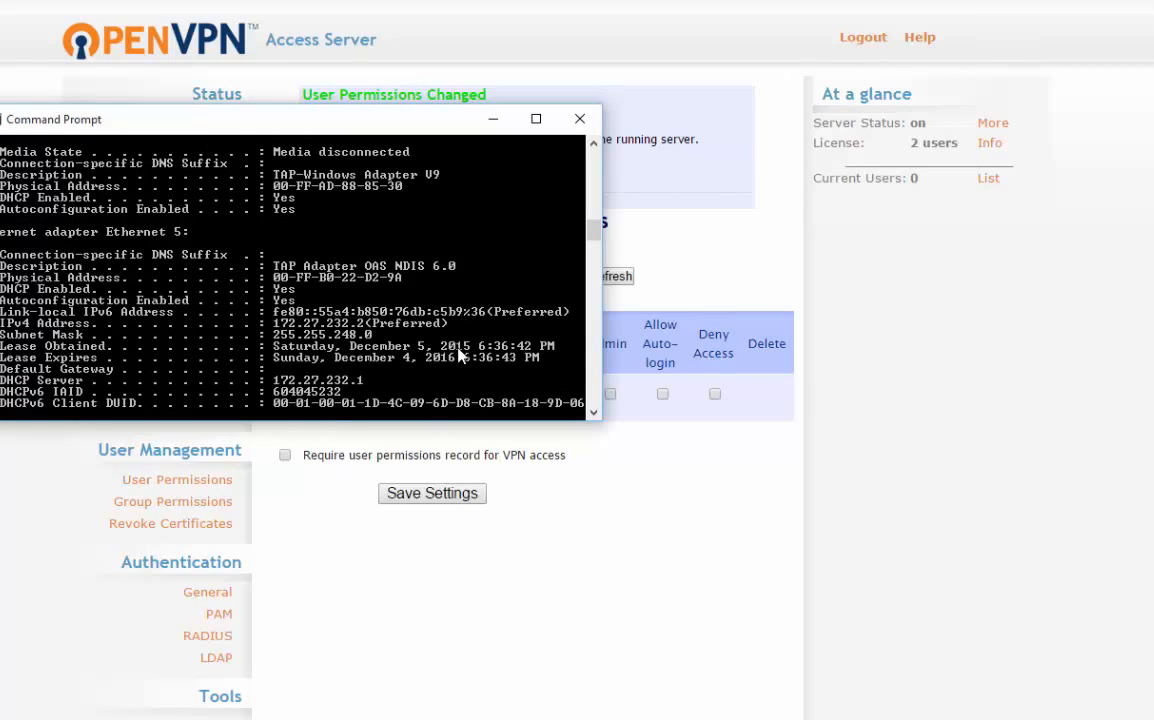
{"action": "scroll", "coordinate": [490, 306], "scroll_direction": "down", "scroll_amount": 2}
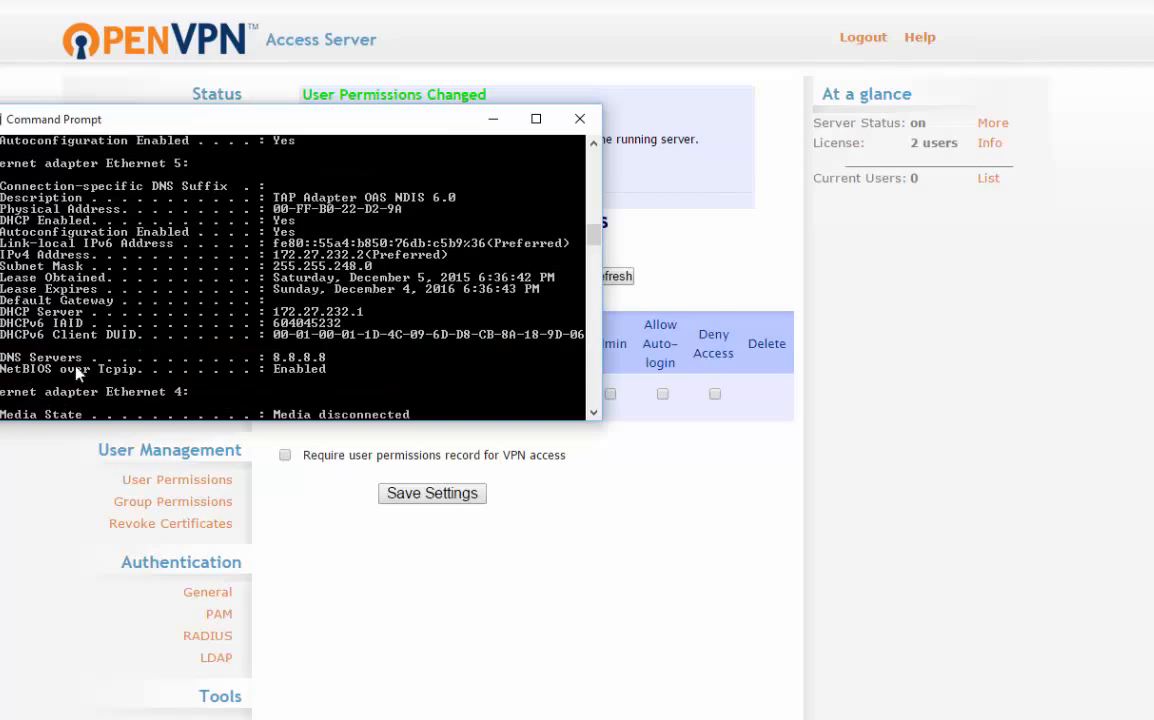
{"action": "scroll", "coordinate": [490, 336], "scroll_direction": "down", "scroll_amount": 6}
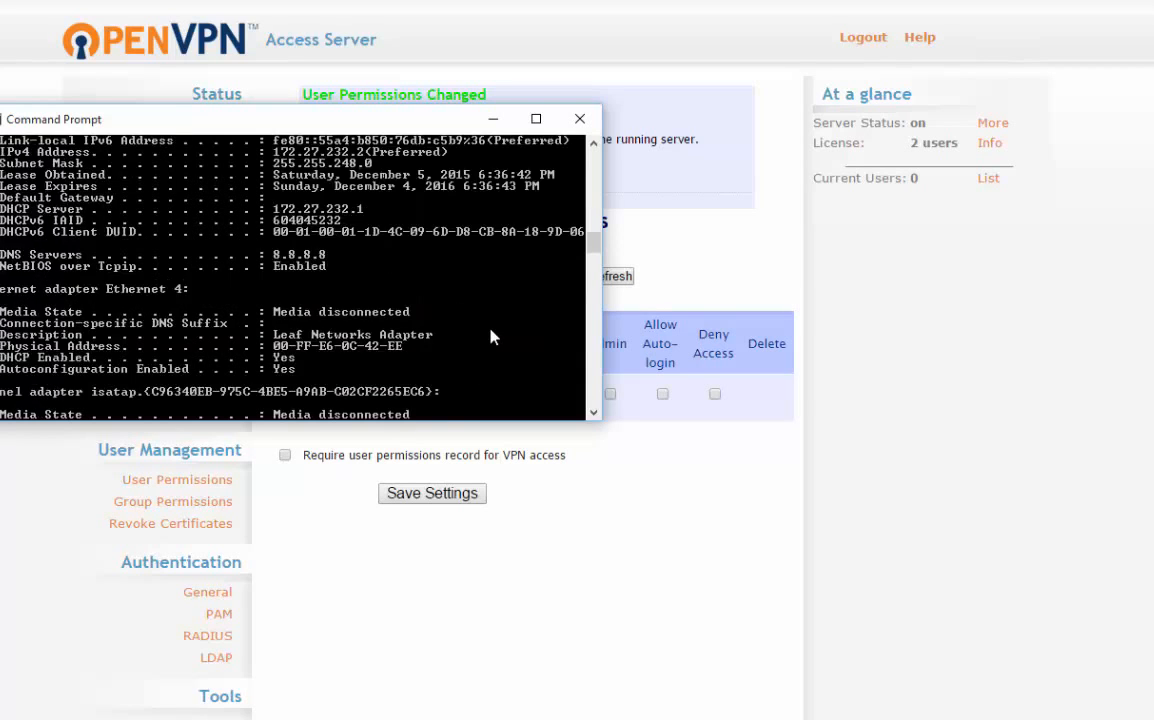
{"action": "scroll", "coordinate": [490, 336], "scroll_direction": "down", "scroll_amount": 12}
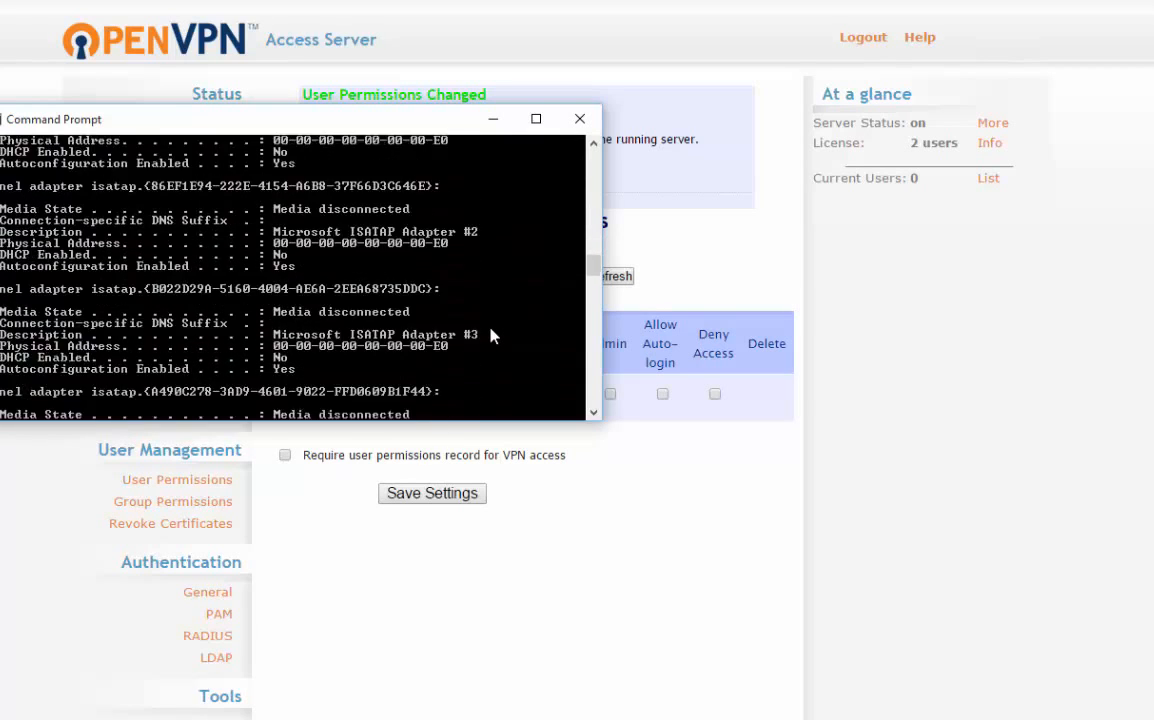
Step: Review the remaining tunnel adapters and the TAP adapter in the ipconfig output, and close Command Prompt
{"action": "scroll", "coordinate": [480, 348], "scroll_direction": "down", "scroll_amount": 1}
{"action": "scroll", "coordinate": [476, 343], "scroll_direction": "up", "scroll_amount": 12}
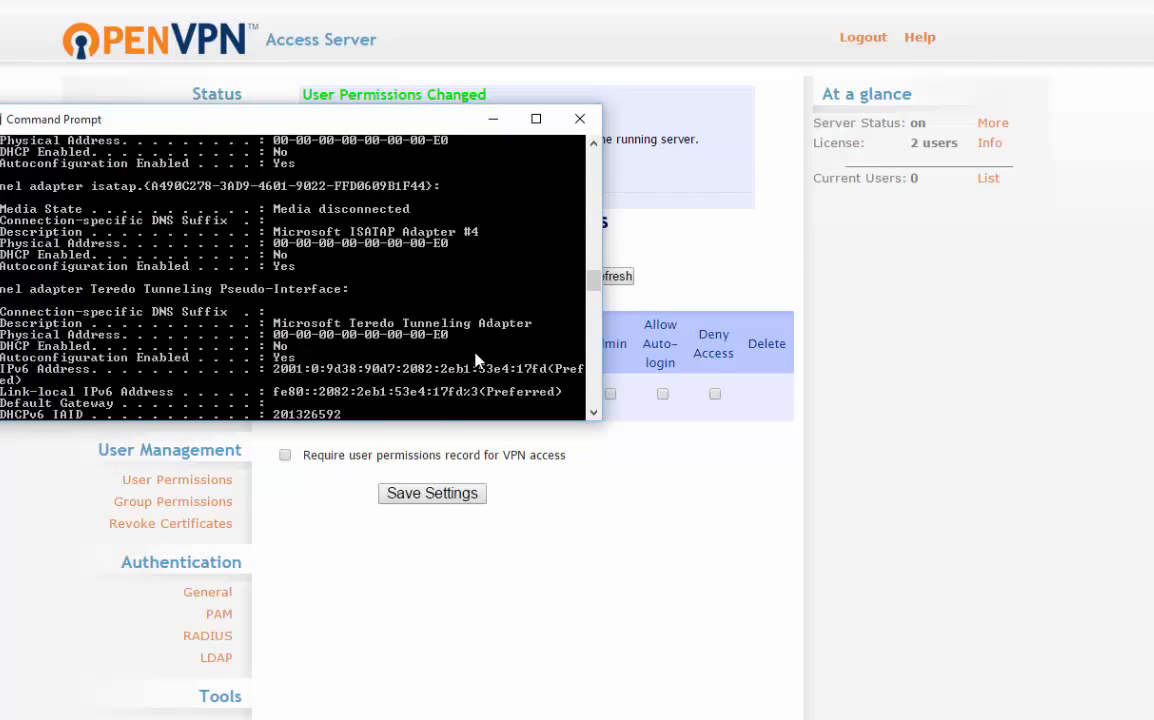
{"action": "scroll", "coordinate": [432, 336], "scroll_direction": "up", "scroll_amount": 5}
{"action": "scroll", "coordinate": [432, 336], "scroll_direction": "down", "scroll_amount": 3}
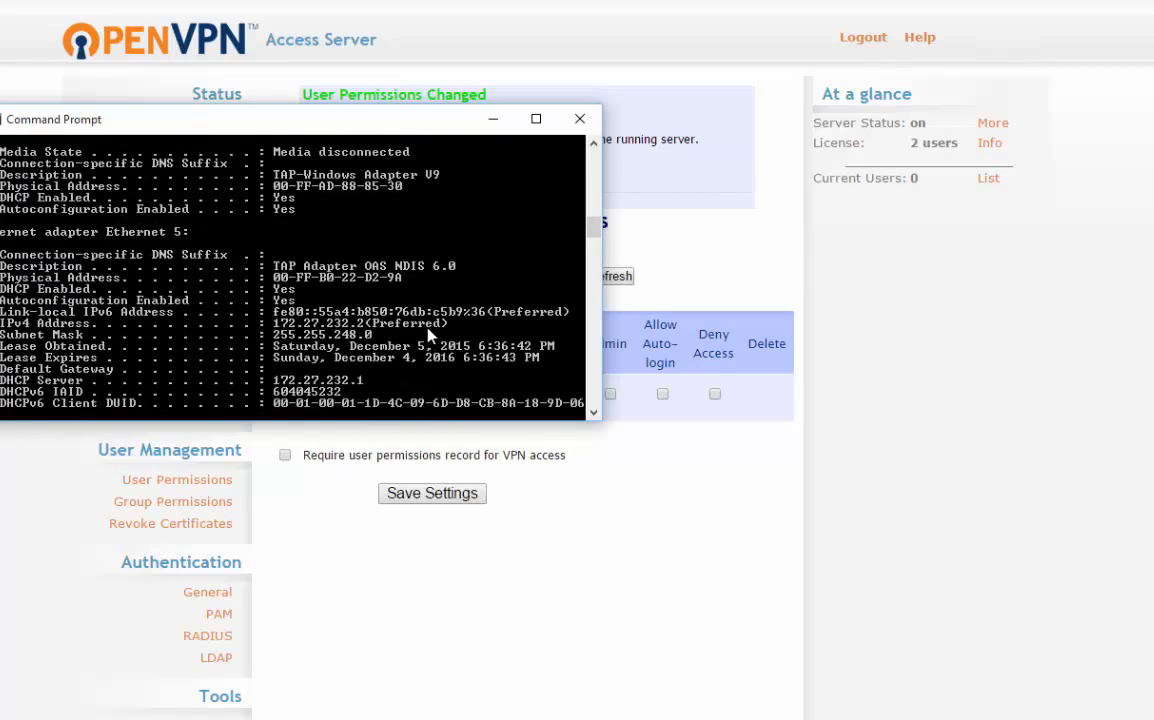
{"action": "left_click", "coordinate": [580, 119]}
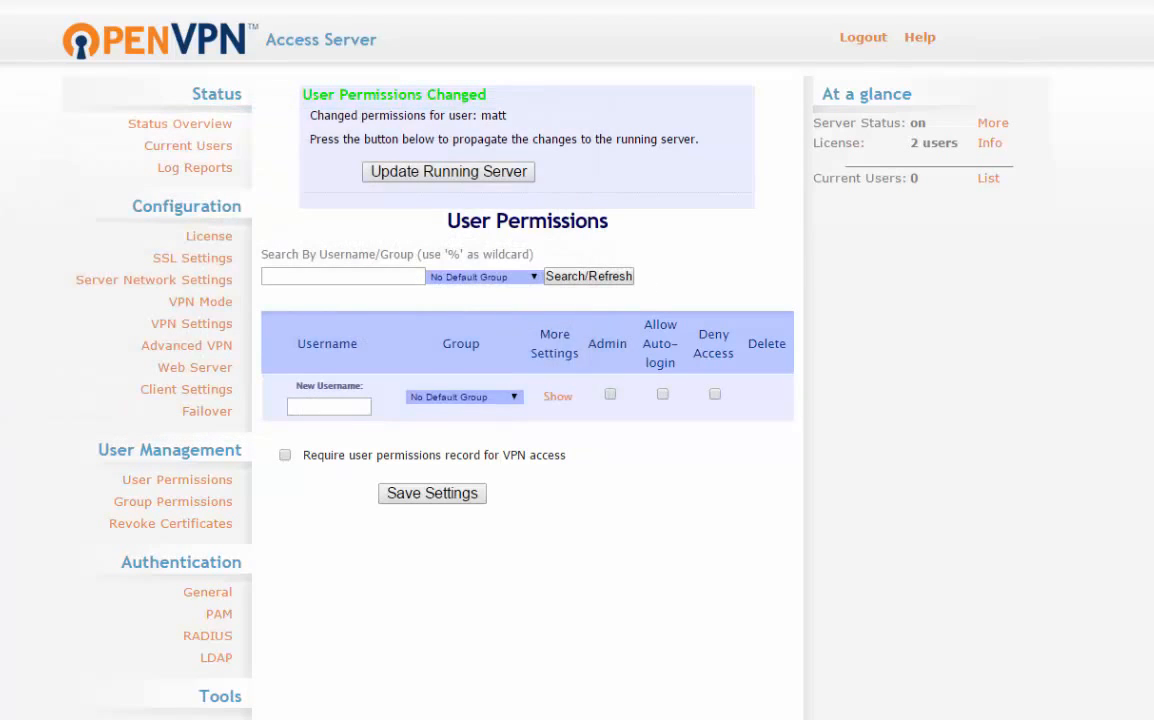
{"action": "right_click", "coordinate": [2, 718]}
{"action": "left_click", "coordinate": [20, 666]}
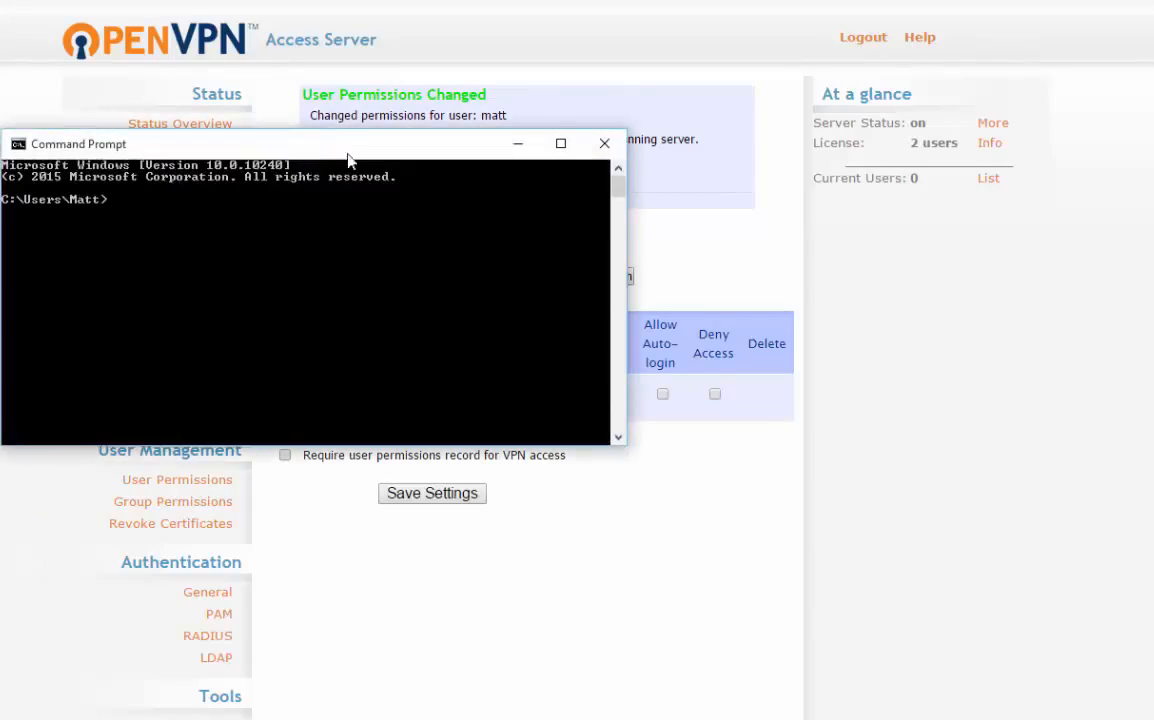
{"action": "left_click_drag", "start_coordinate": [349, 157], "coordinate": [427, 220]}
{"action": "type", "text": "ping"}
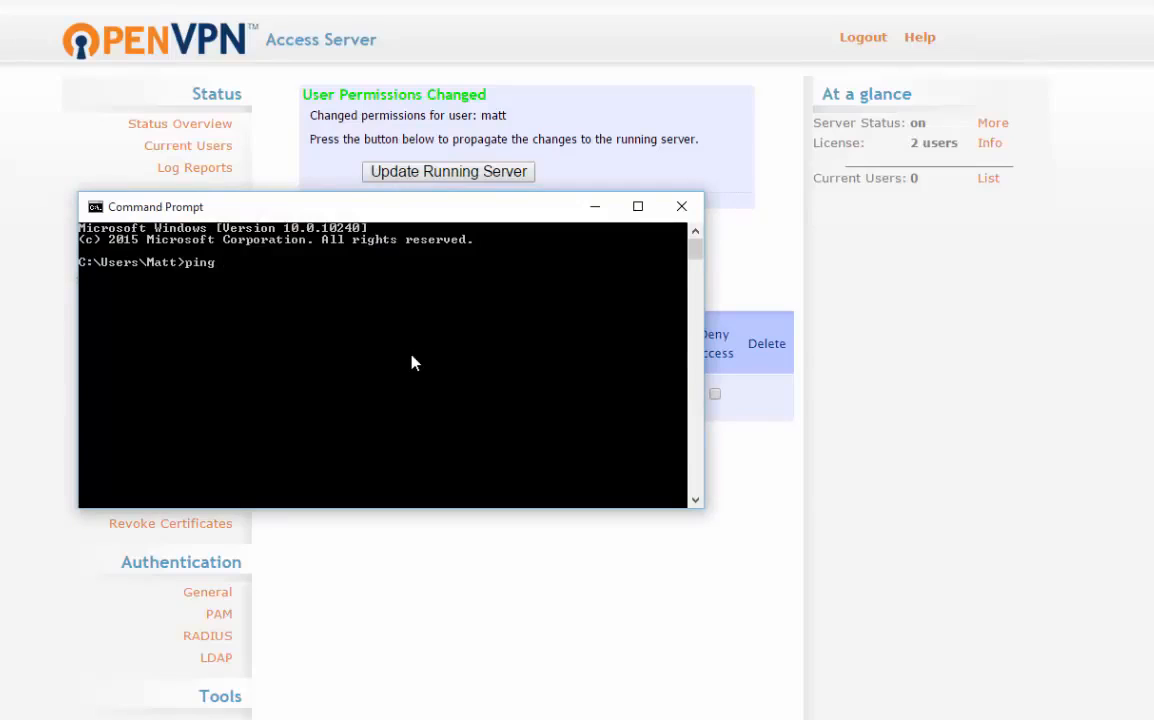
{"action": "left_click", "coordinate": [688, 204]}
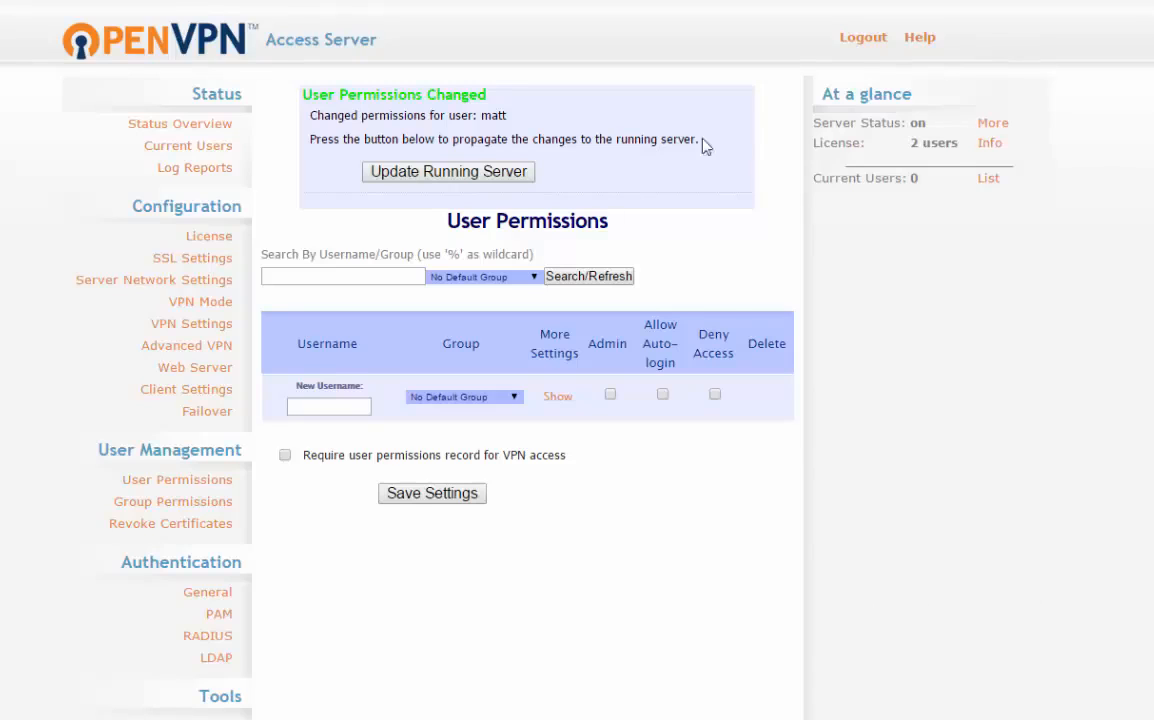
Step: Reload the User Permissions page with form resubmission and check the Current Users count
{"action": "key", "text": "F5"}
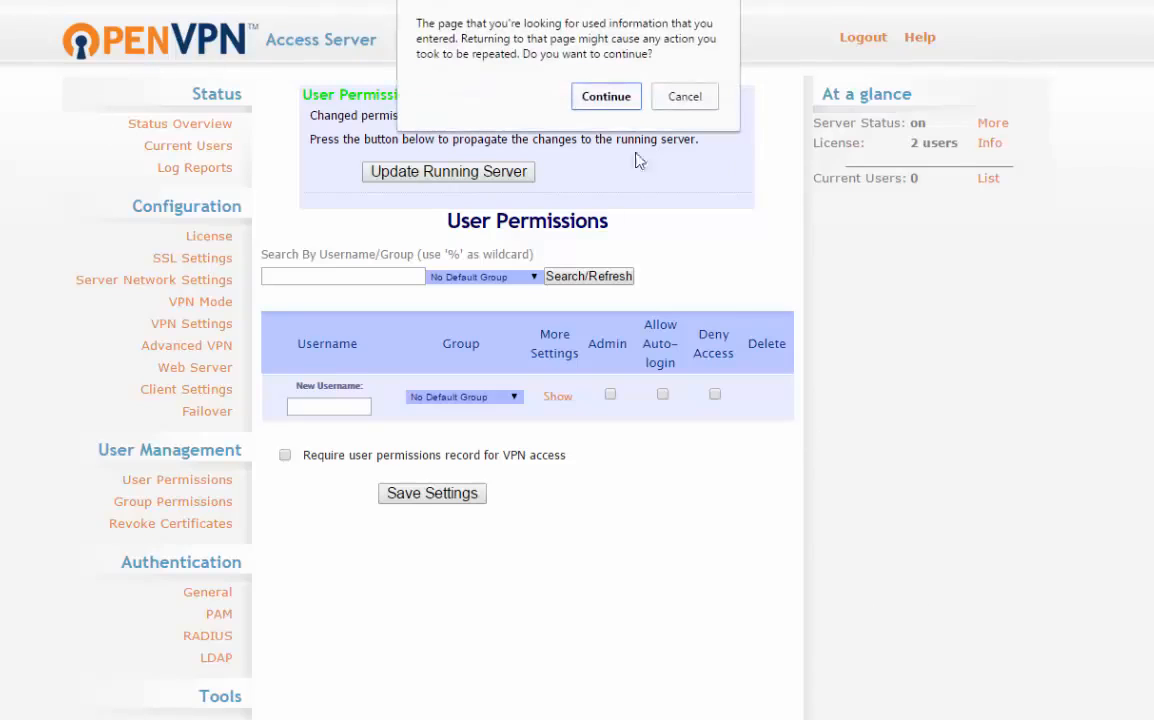
{"action": "left_click", "coordinate": [603, 95]}
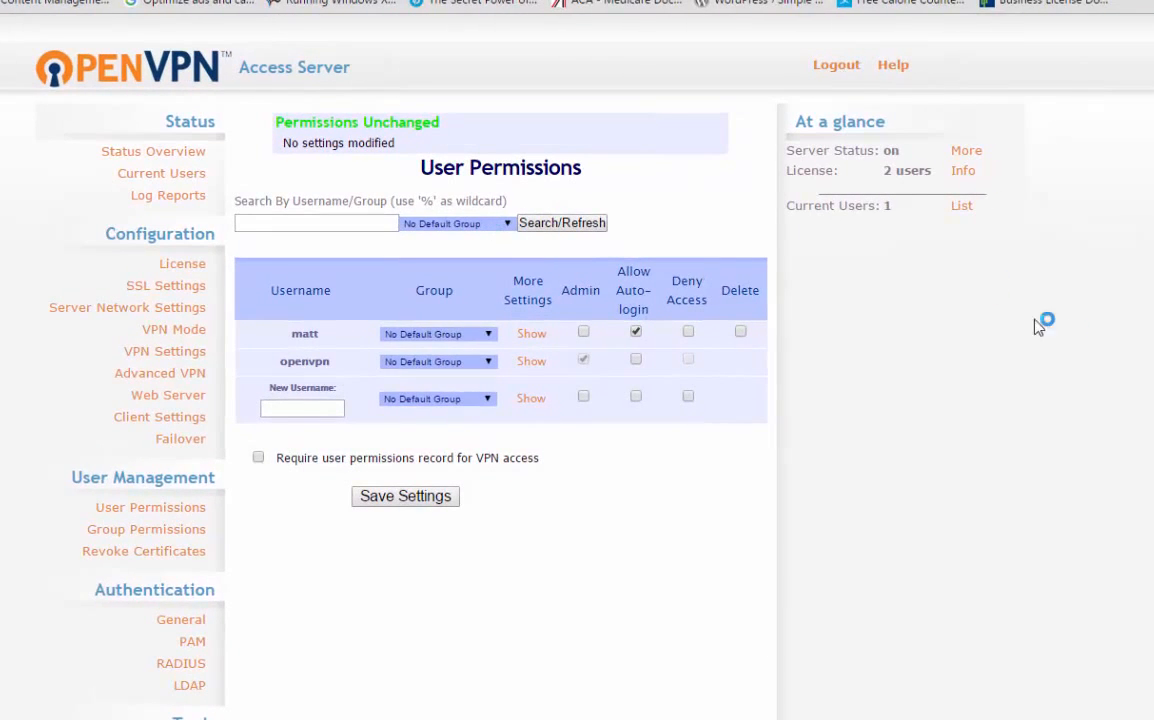
{"action": "left_click", "coordinate": [536, 334]}
{"action": "left_click", "coordinate": [536, 334]}
{"action": "left_click_drag", "start_coordinate": [837, 208], "coordinate": [925, 203]}
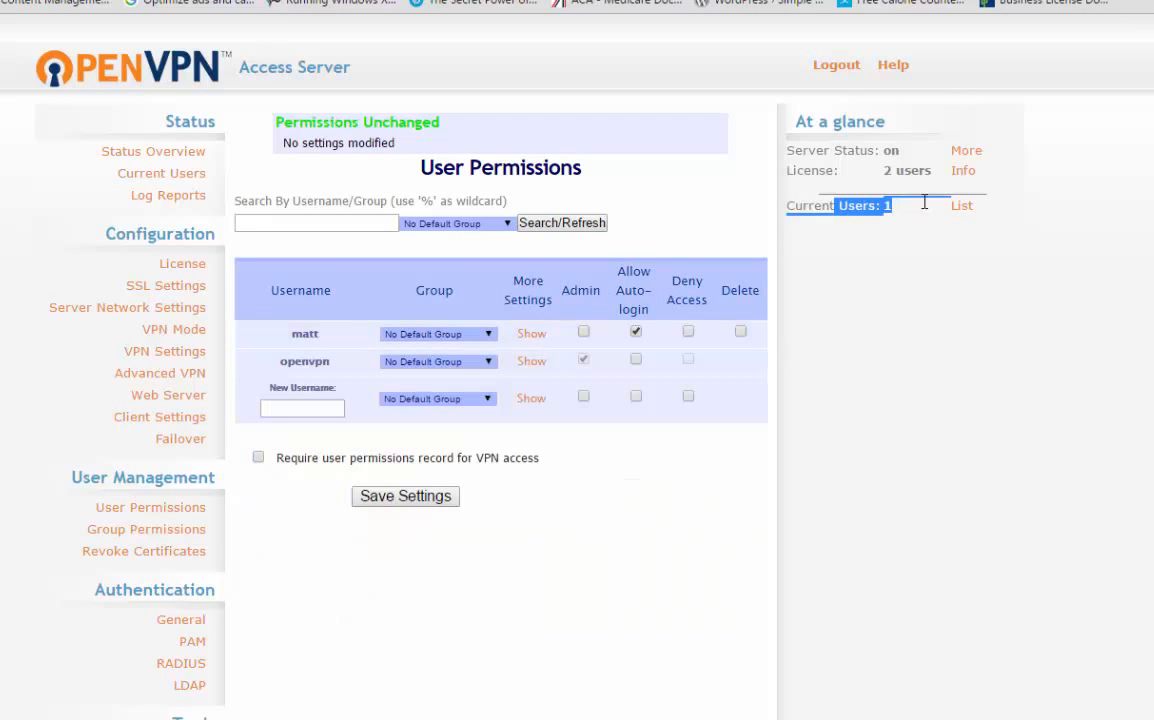
Step: Open the list of current VPN users and check the connected client's VPN address
{"action": "left_click", "coordinate": [968, 208]}
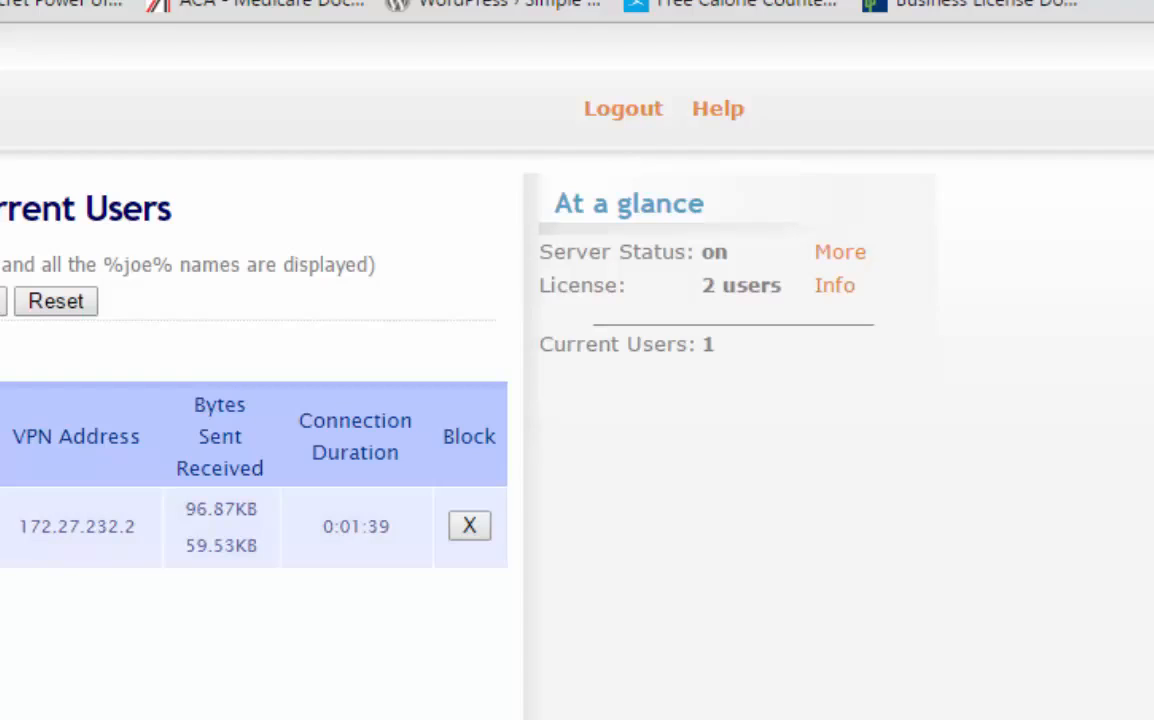
{"action": "left_click_drag", "start_coordinate": [18, 518], "coordinate": [167, 546]}
{"action": "left_click", "coordinate": [149, 697]}
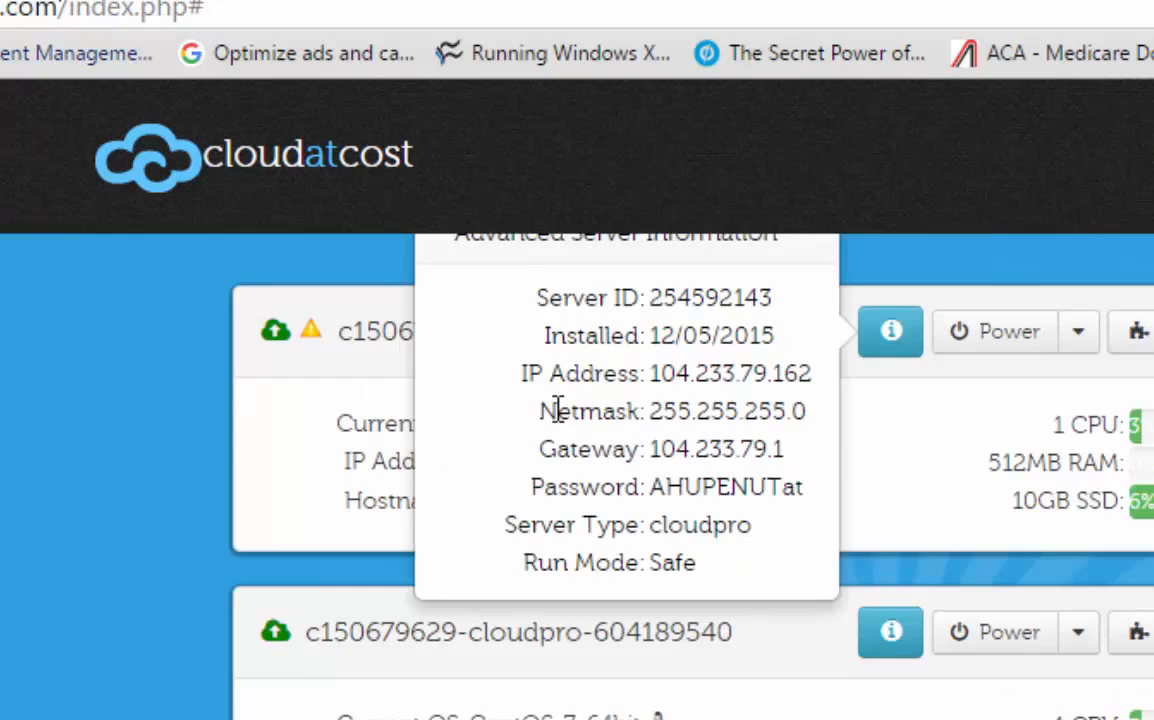
Step: In the CloudAtCost panel, try secure.myhouse.com as the CentOS 6.5 server's reverse DNS domain and cancel the change
{"action": "left_click", "coordinate": [900, 338]}
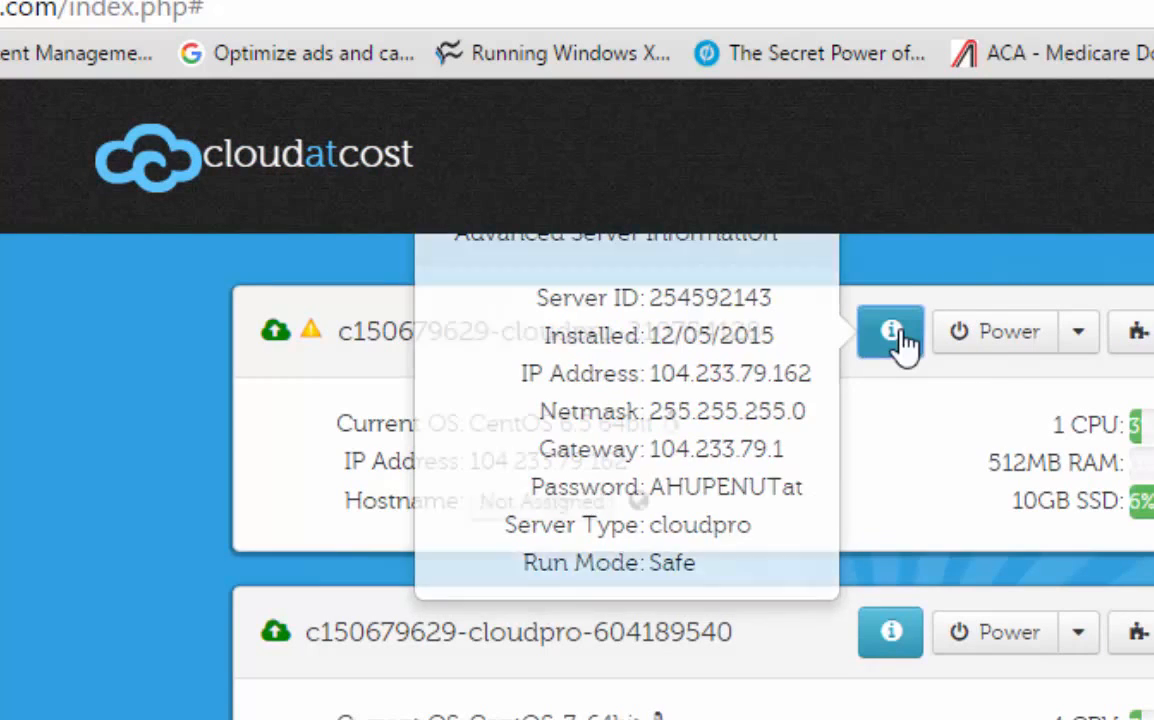
{"action": "left_click", "coordinate": [1136, 342]}
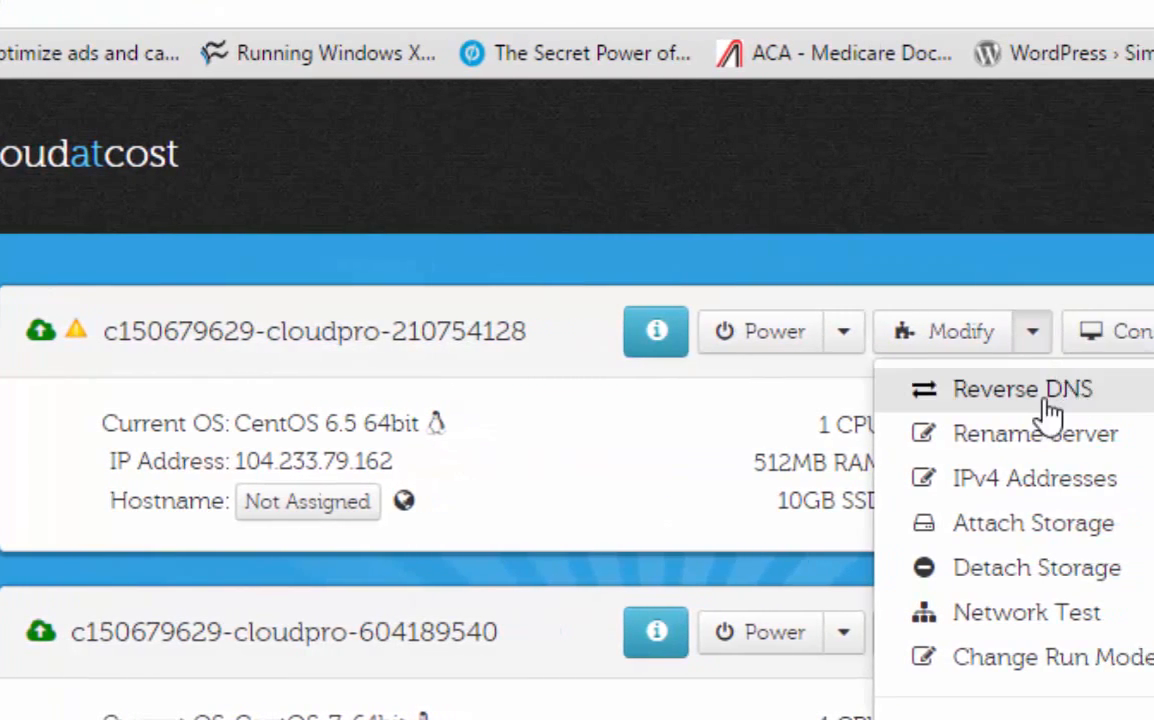
{"action": "left_click", "coordinate": [1043, 394]}
{"action": "left_click", "coordinate": [518, 419]}
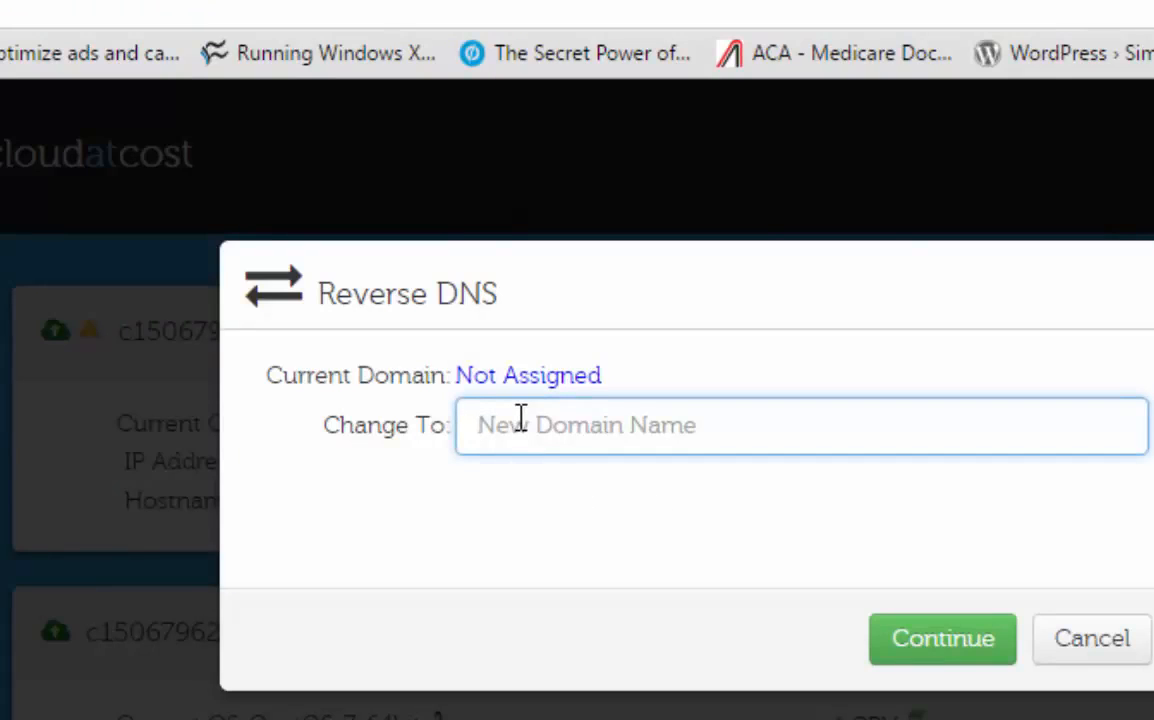
{"action": "type", "text": "secure"}
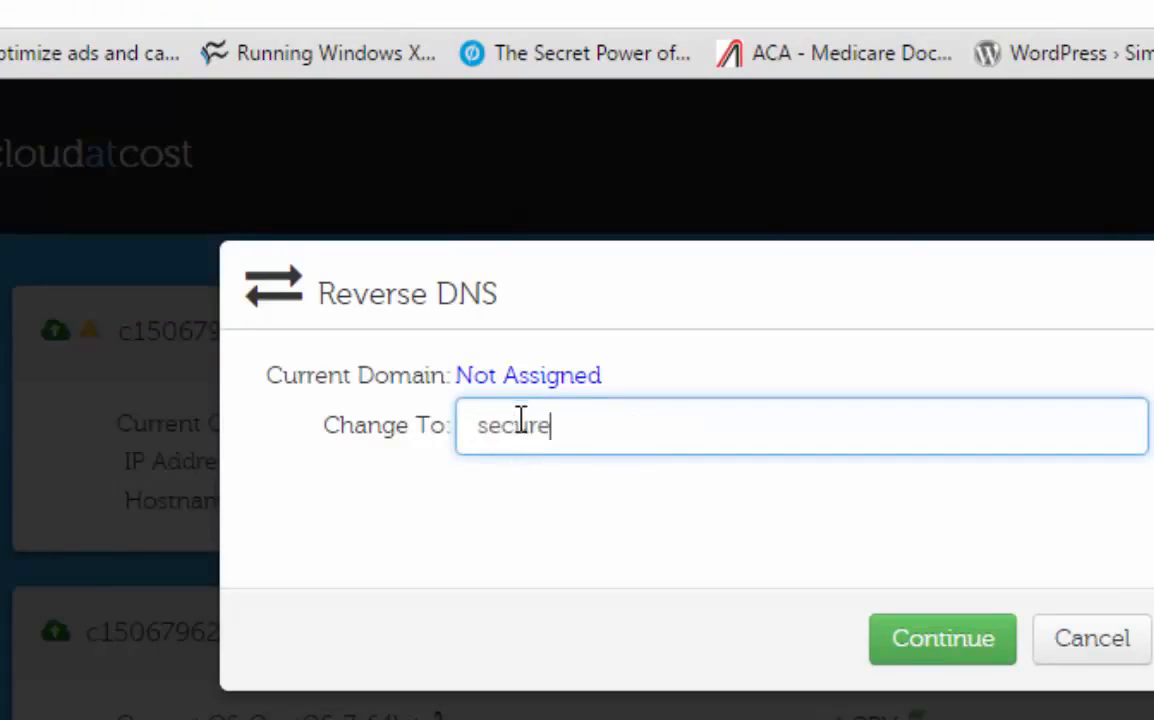
{"action": "type", "text": ".myhouse."}
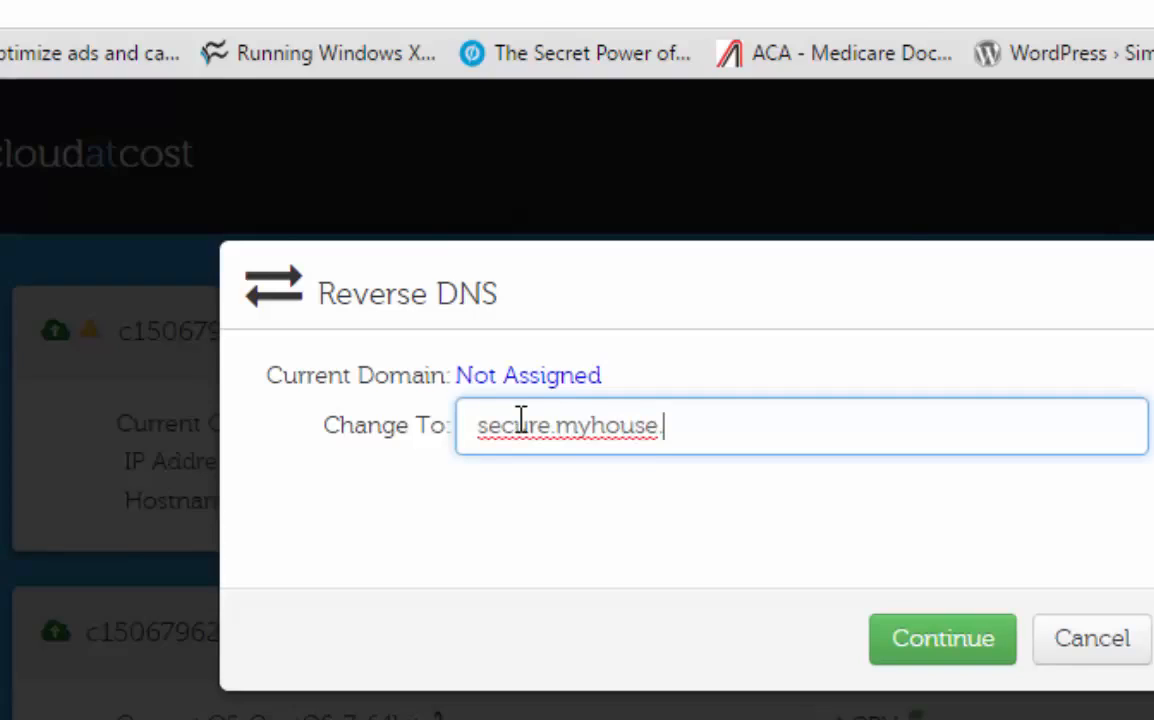
{"action": "type", "text": "com"}
{"action": "key", "text": "BackSpace"}
{"action": "key", "text": "BackSpace"}
{"action": "key", "text": "BackSpace"}
{"action": "left_click", "coordinate": [1100, 660]}
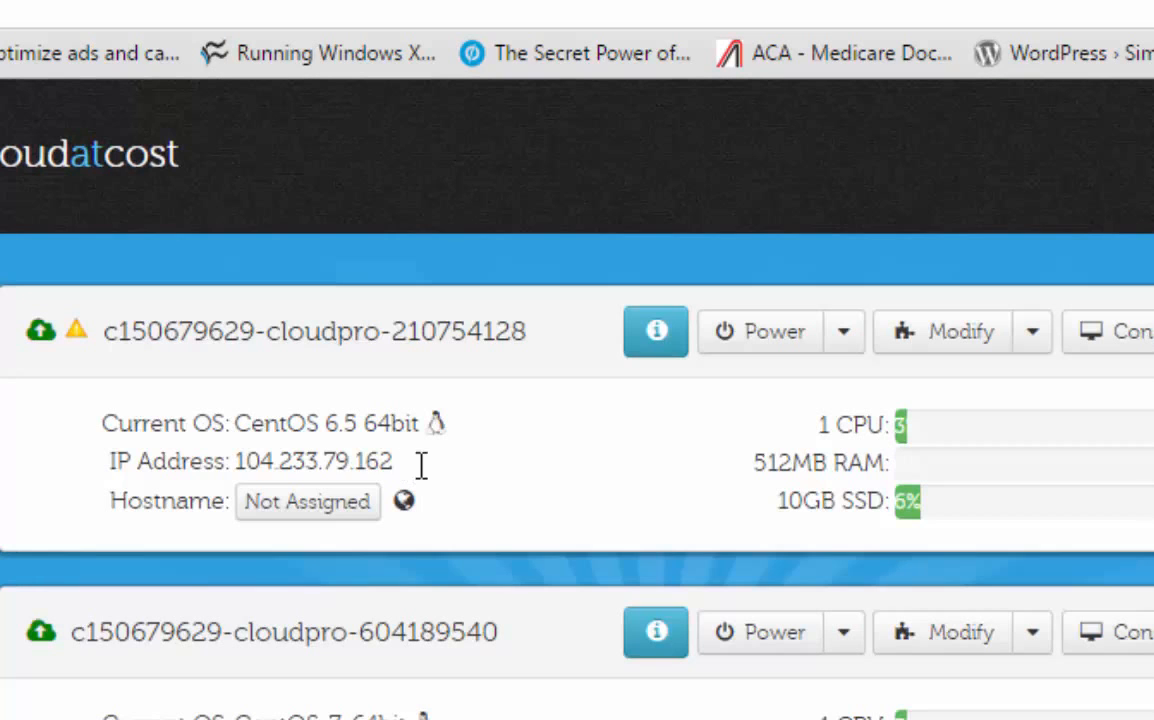
Step: Check the IP addresses and hostname assignments of the CentOS 6.5 and CentOS 7 servers
{"action": "left_click_drag", "start_coordinate": [417, 466], "coordinate": [237, 459]}
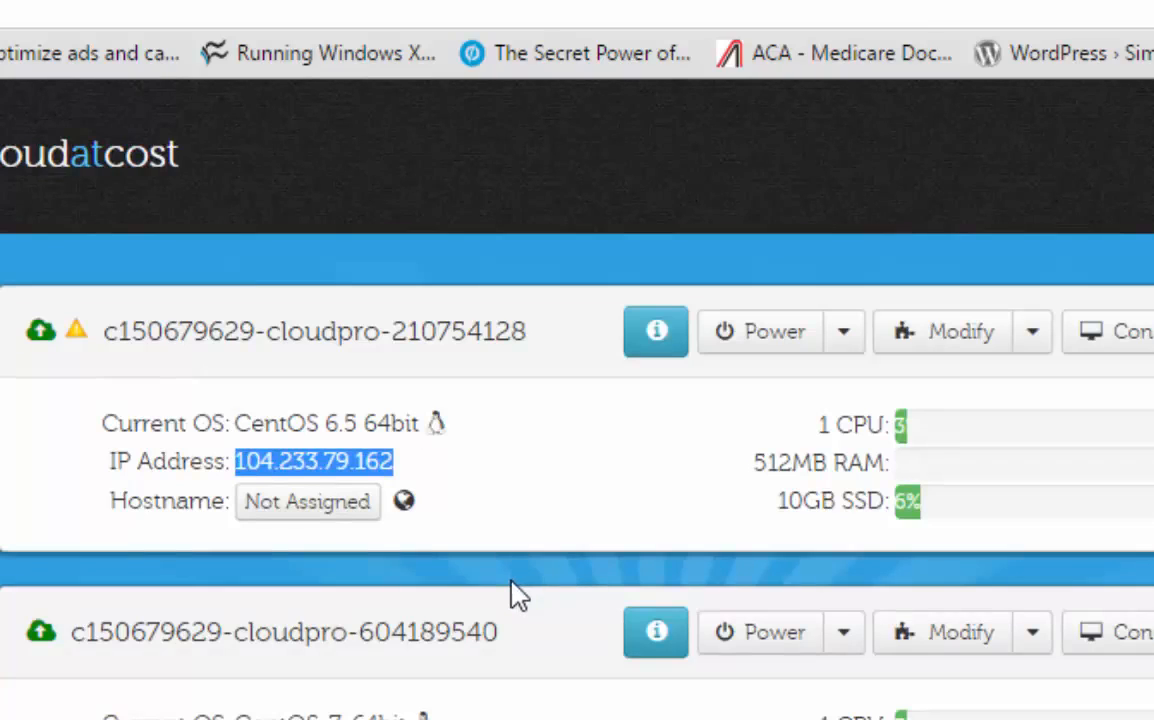
{"action": "scroll", "coordinate": [546, 621], "scroll_direction": "down", "scroll_amount": 4}
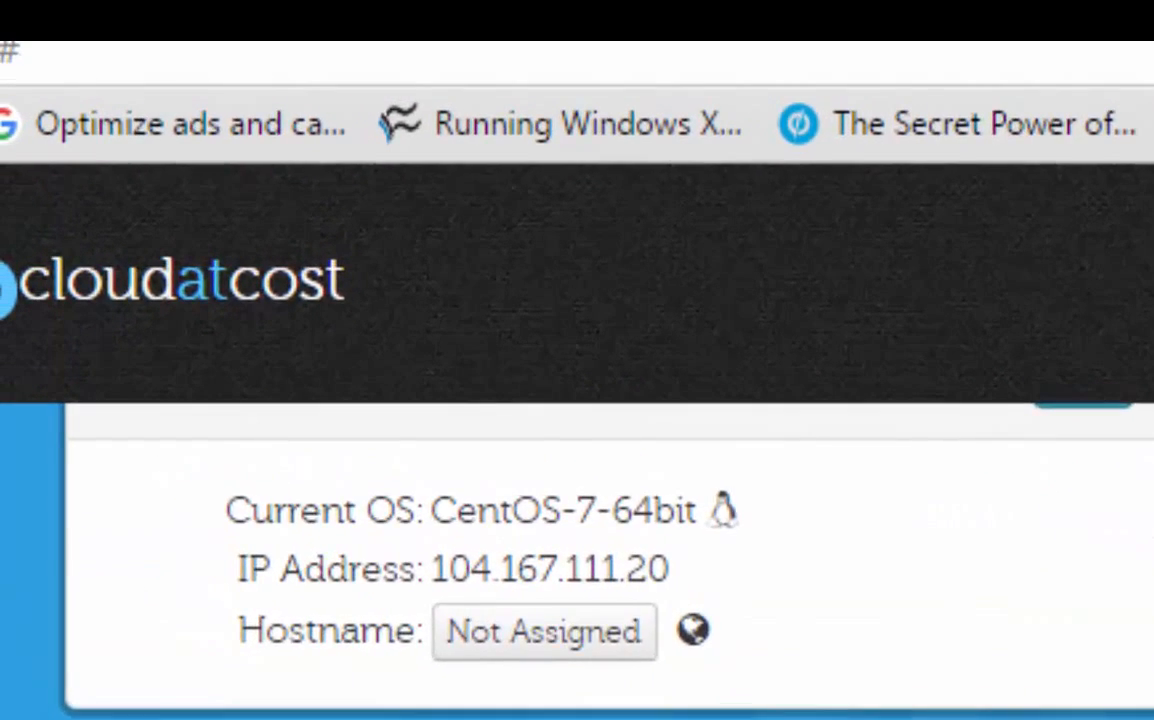
{"action": "scroll", "coordinate": [600, 562], "scroll_direction": "up", "scroll_amount": 4}
{"action": "left_click", "coordinate": [440, 620]}
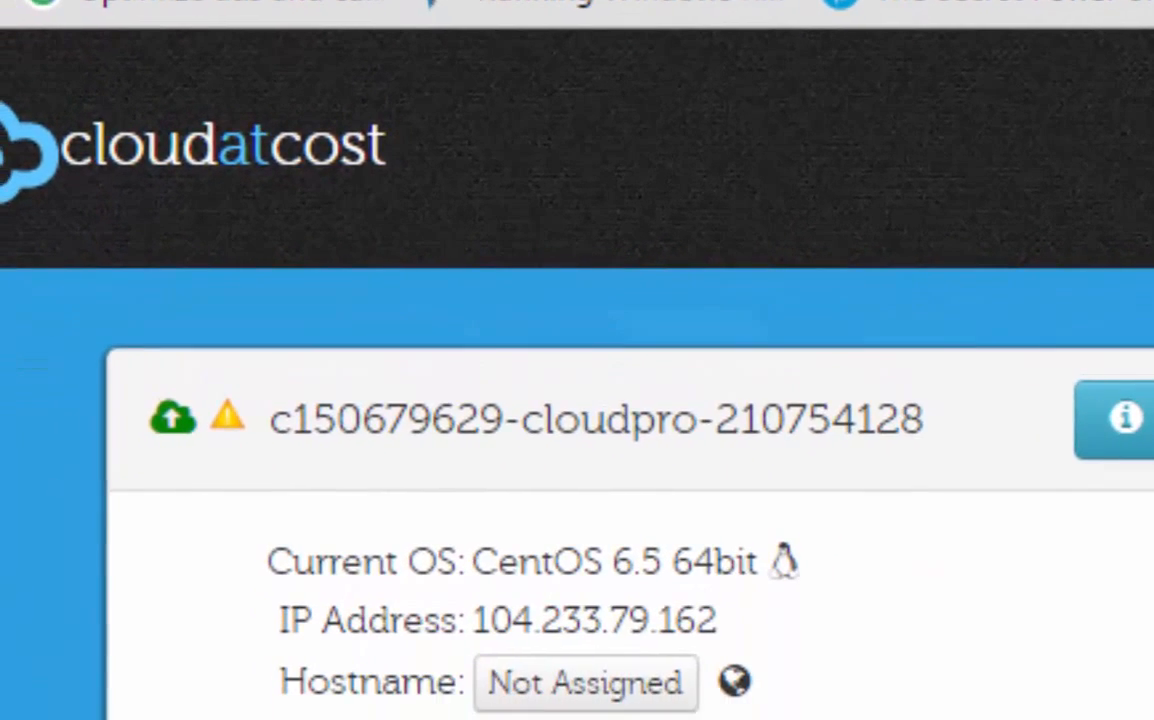